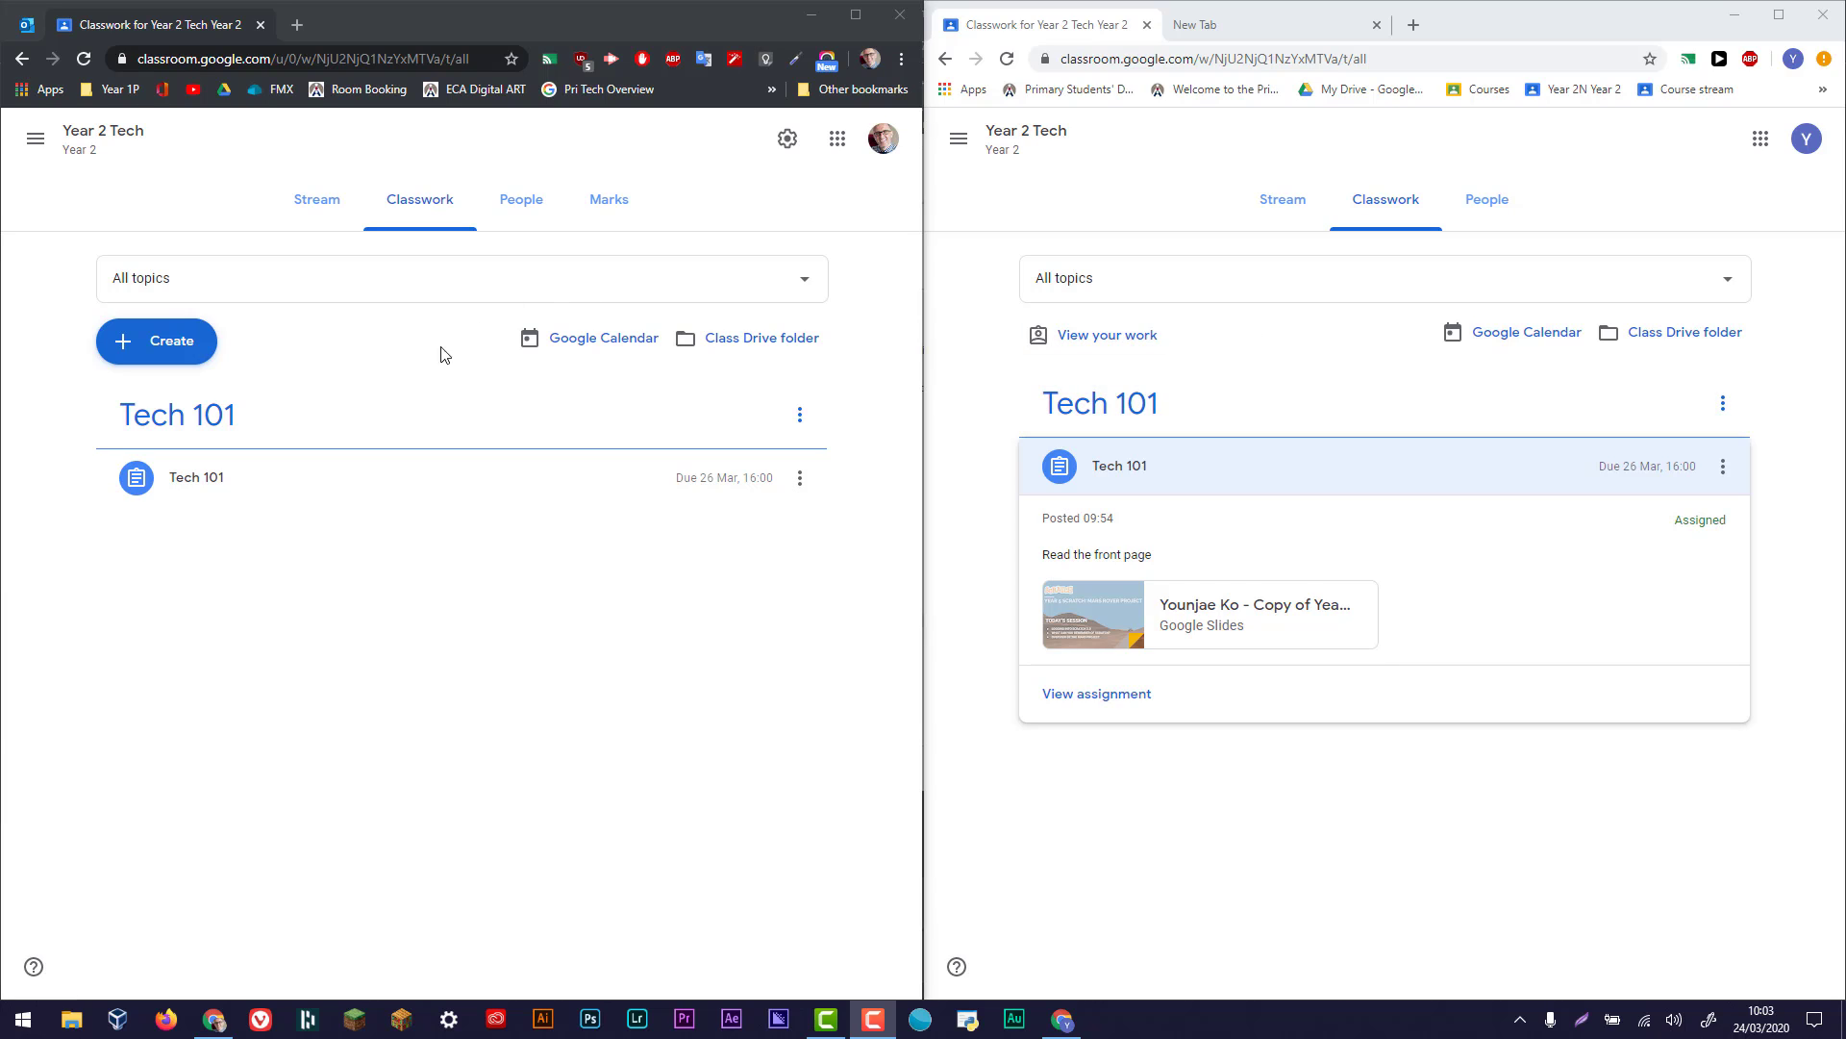
- Expand the Tech 101 assignment in the teacher's classwork and open its full assignment page in the student's window
click(283, 489)
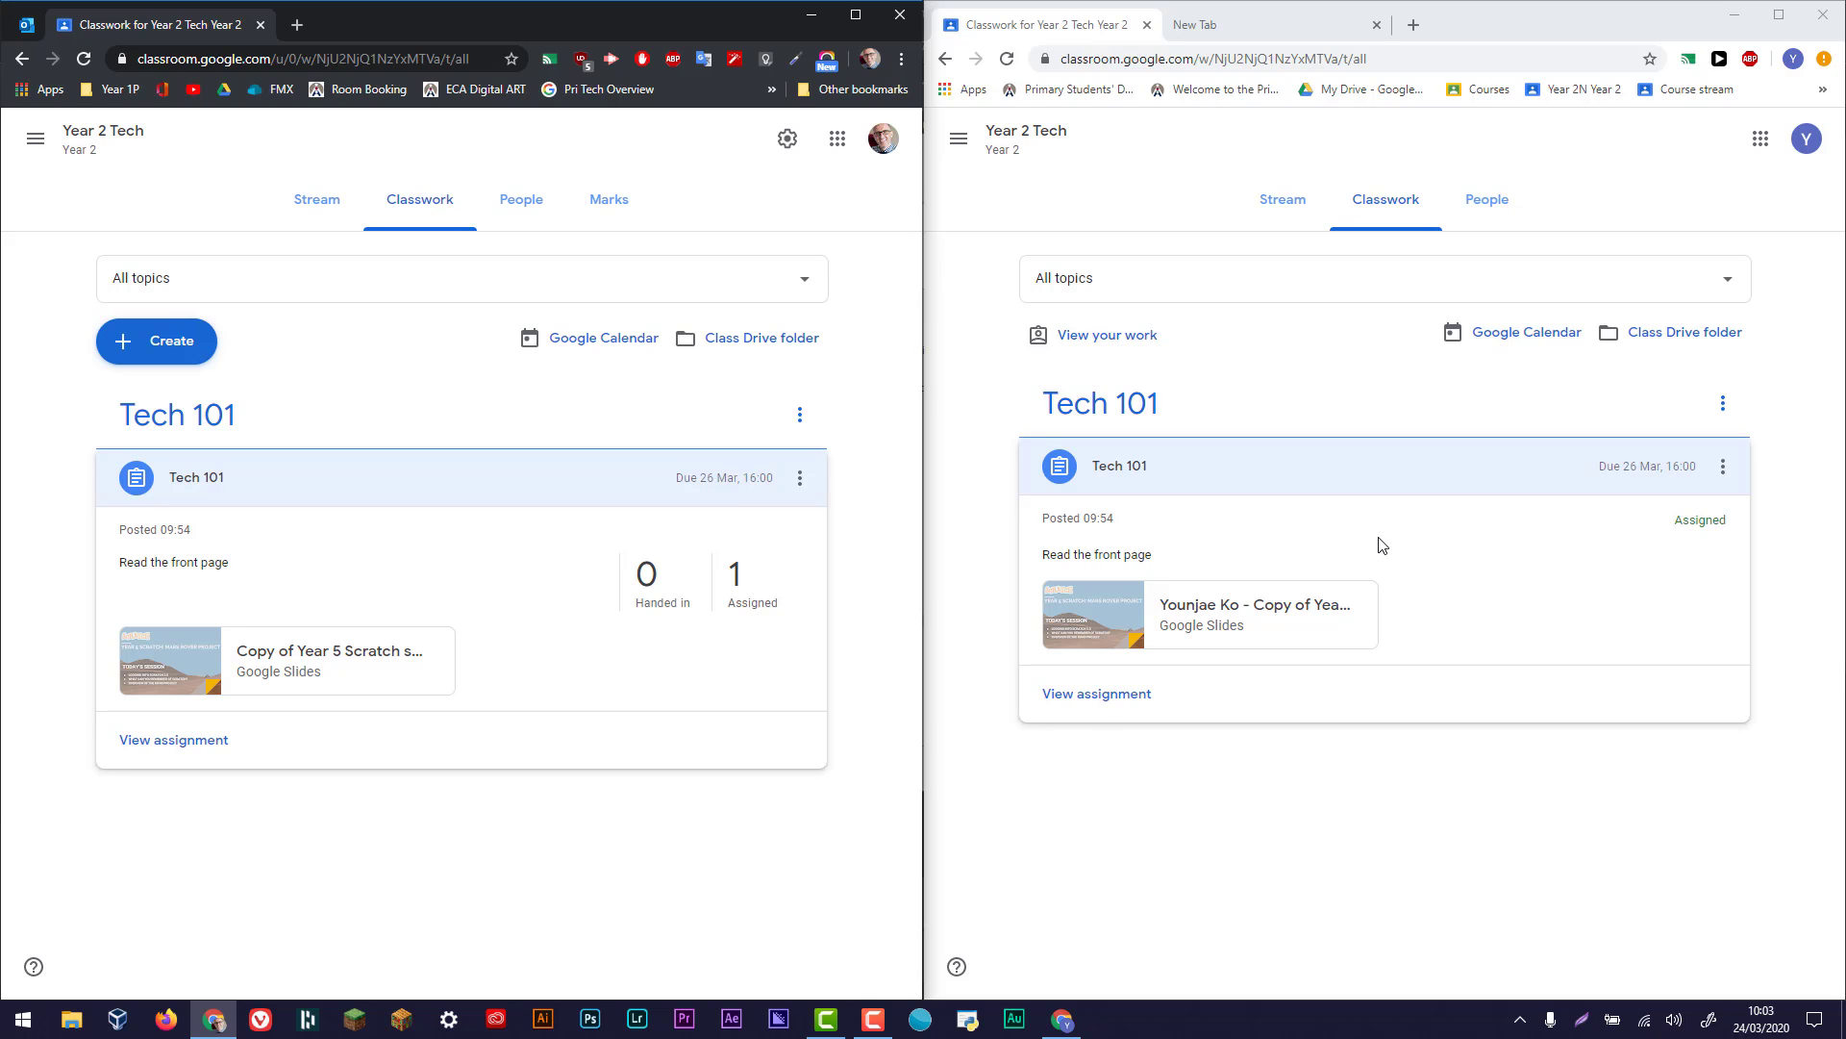
click(1086, 707)
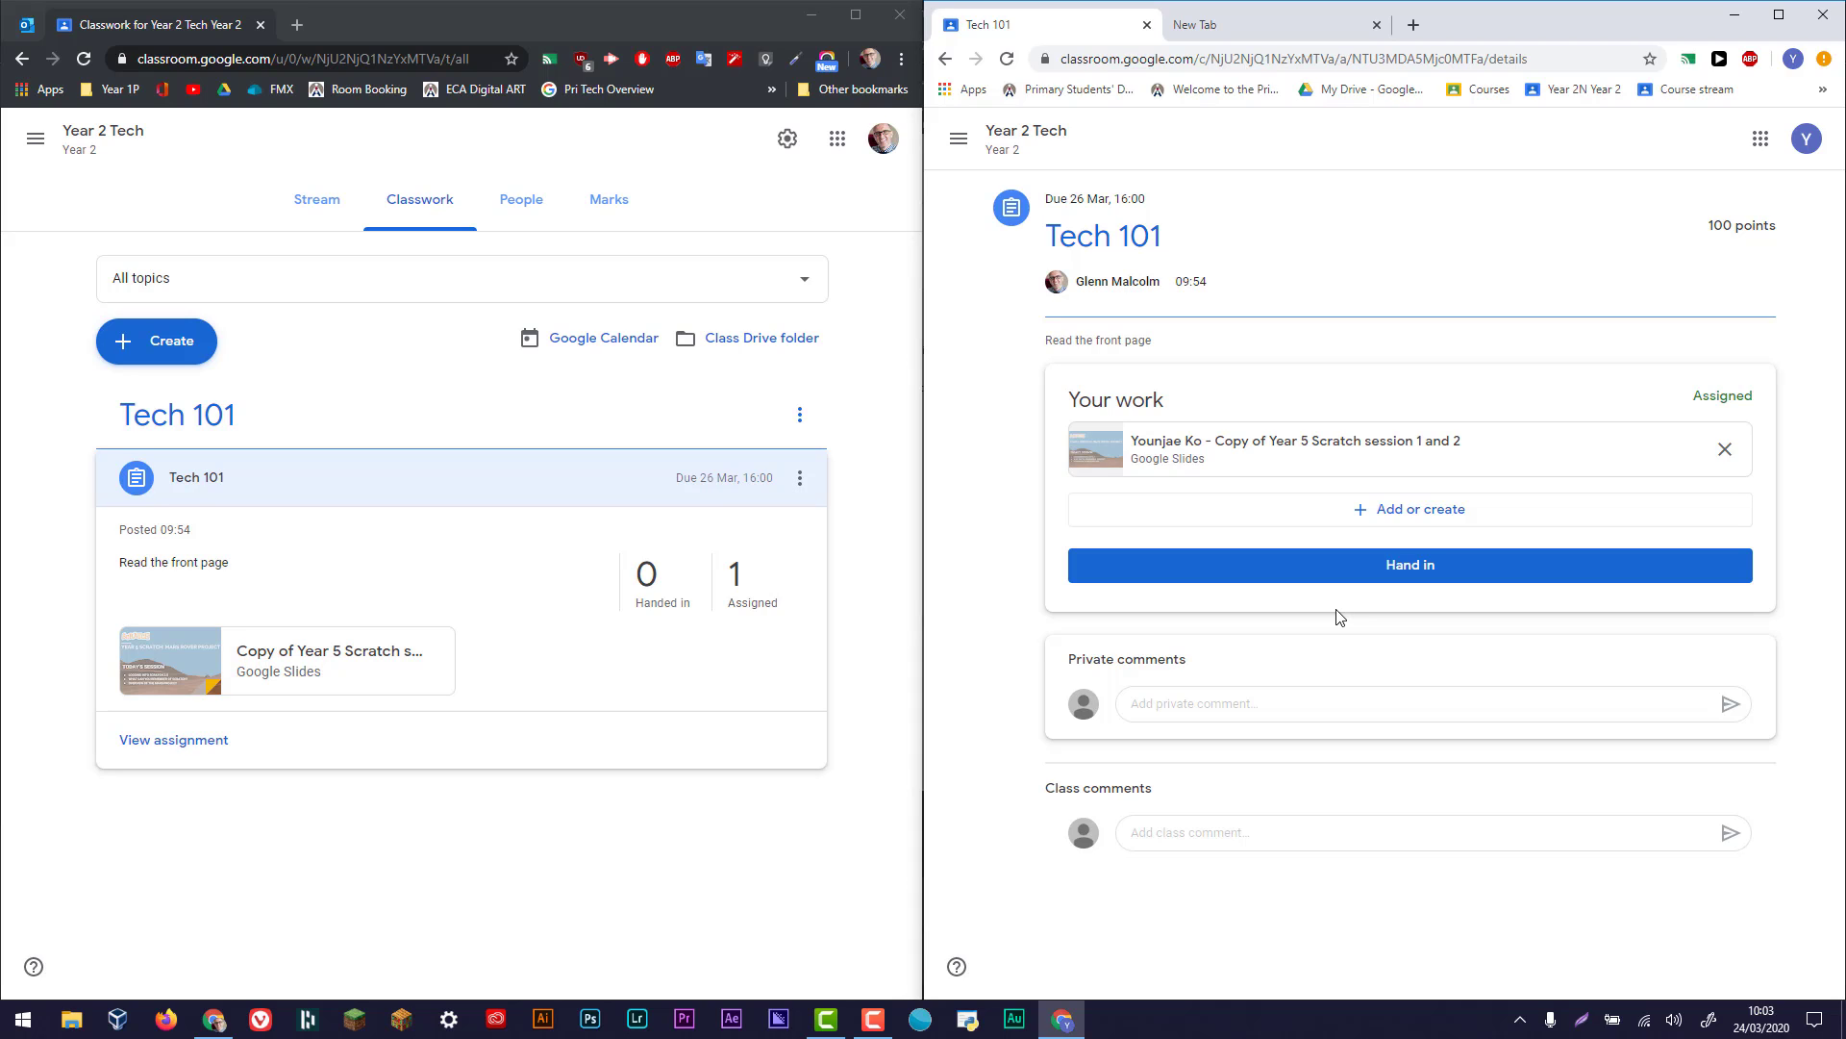
click(1220, 694)
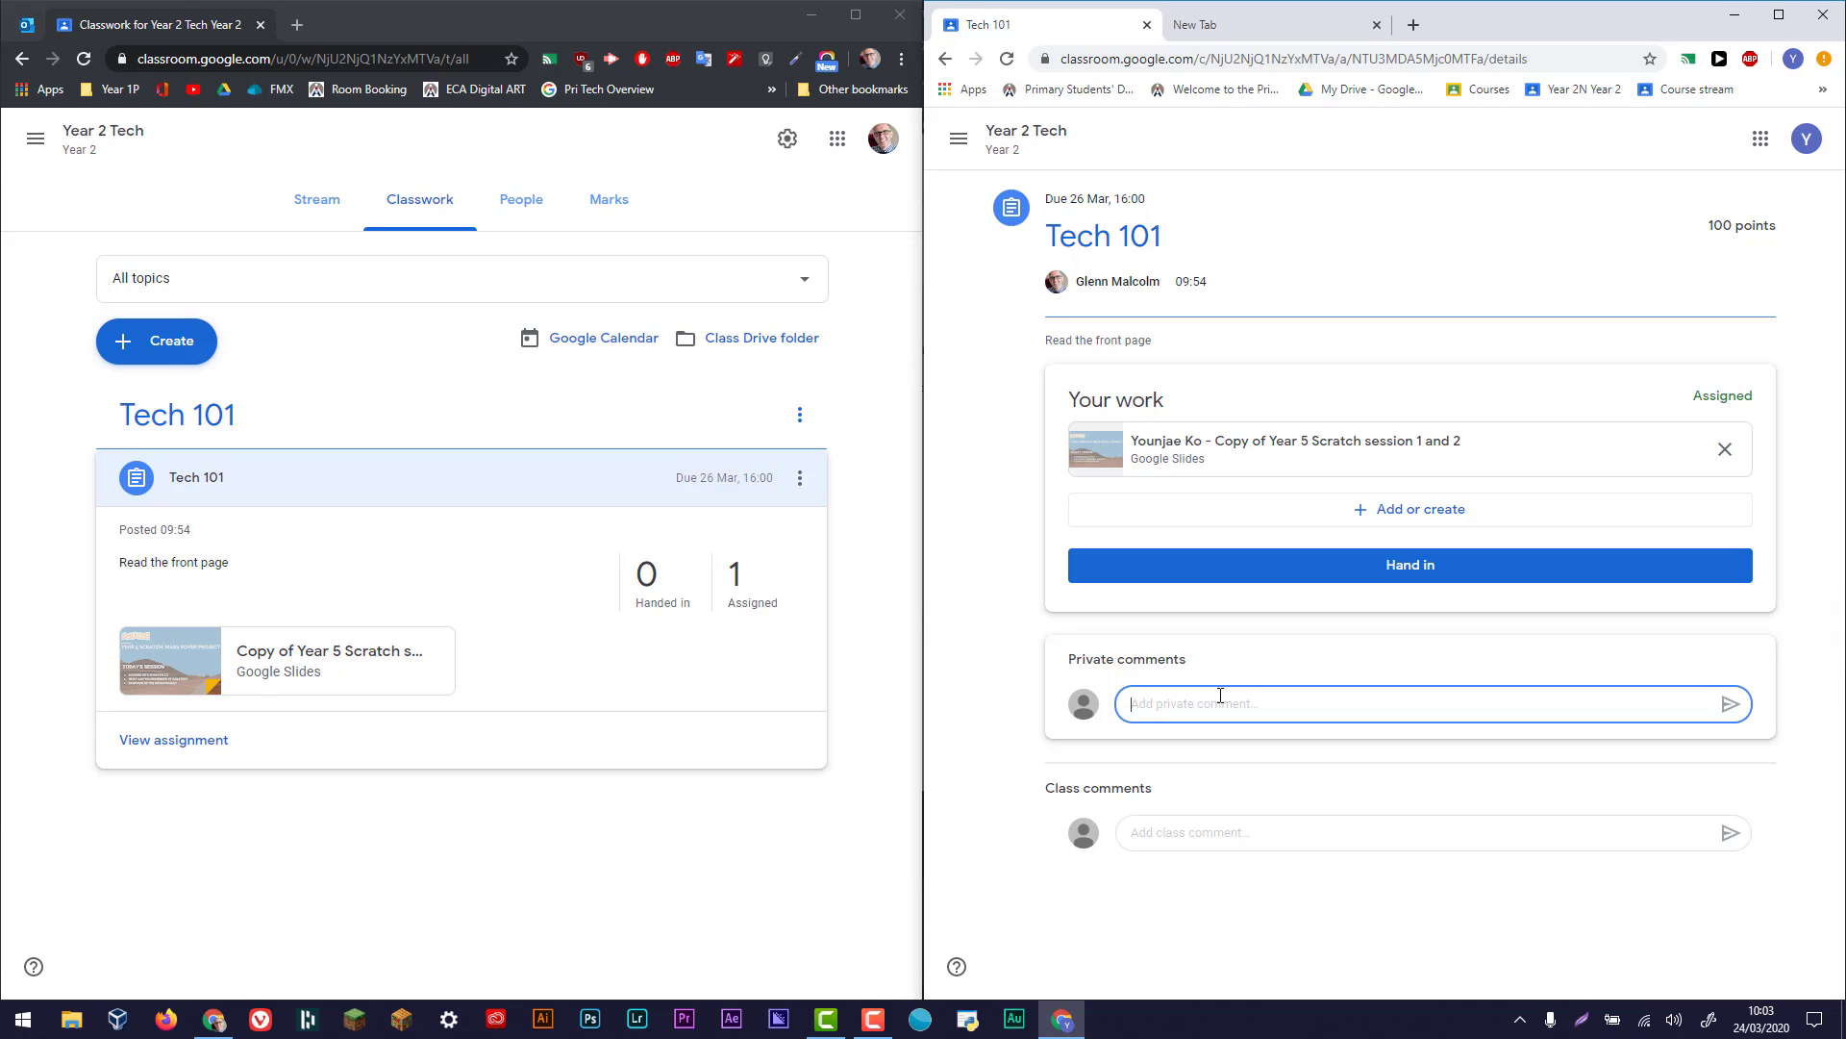
- Open the Tech 101 student work in the teacher's window, viewing the student's submission and the assignment instructions
click(173, 739)
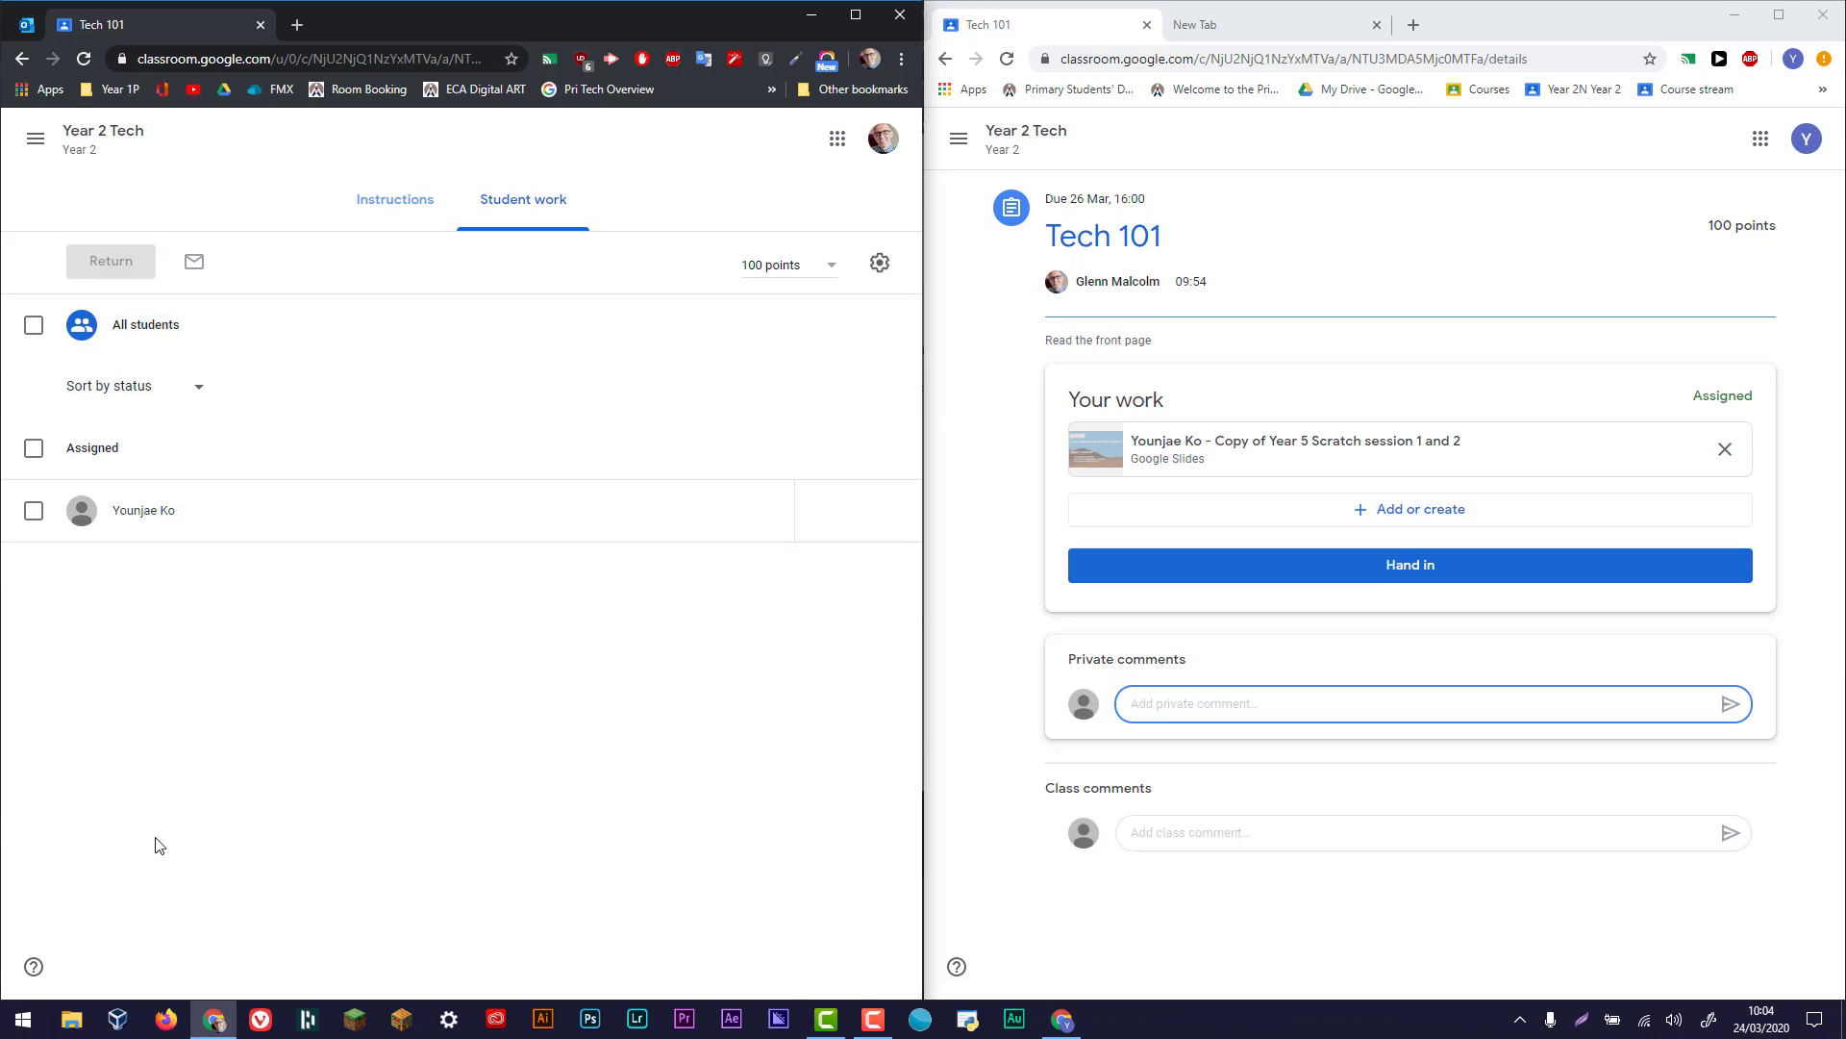
click(156, 515)
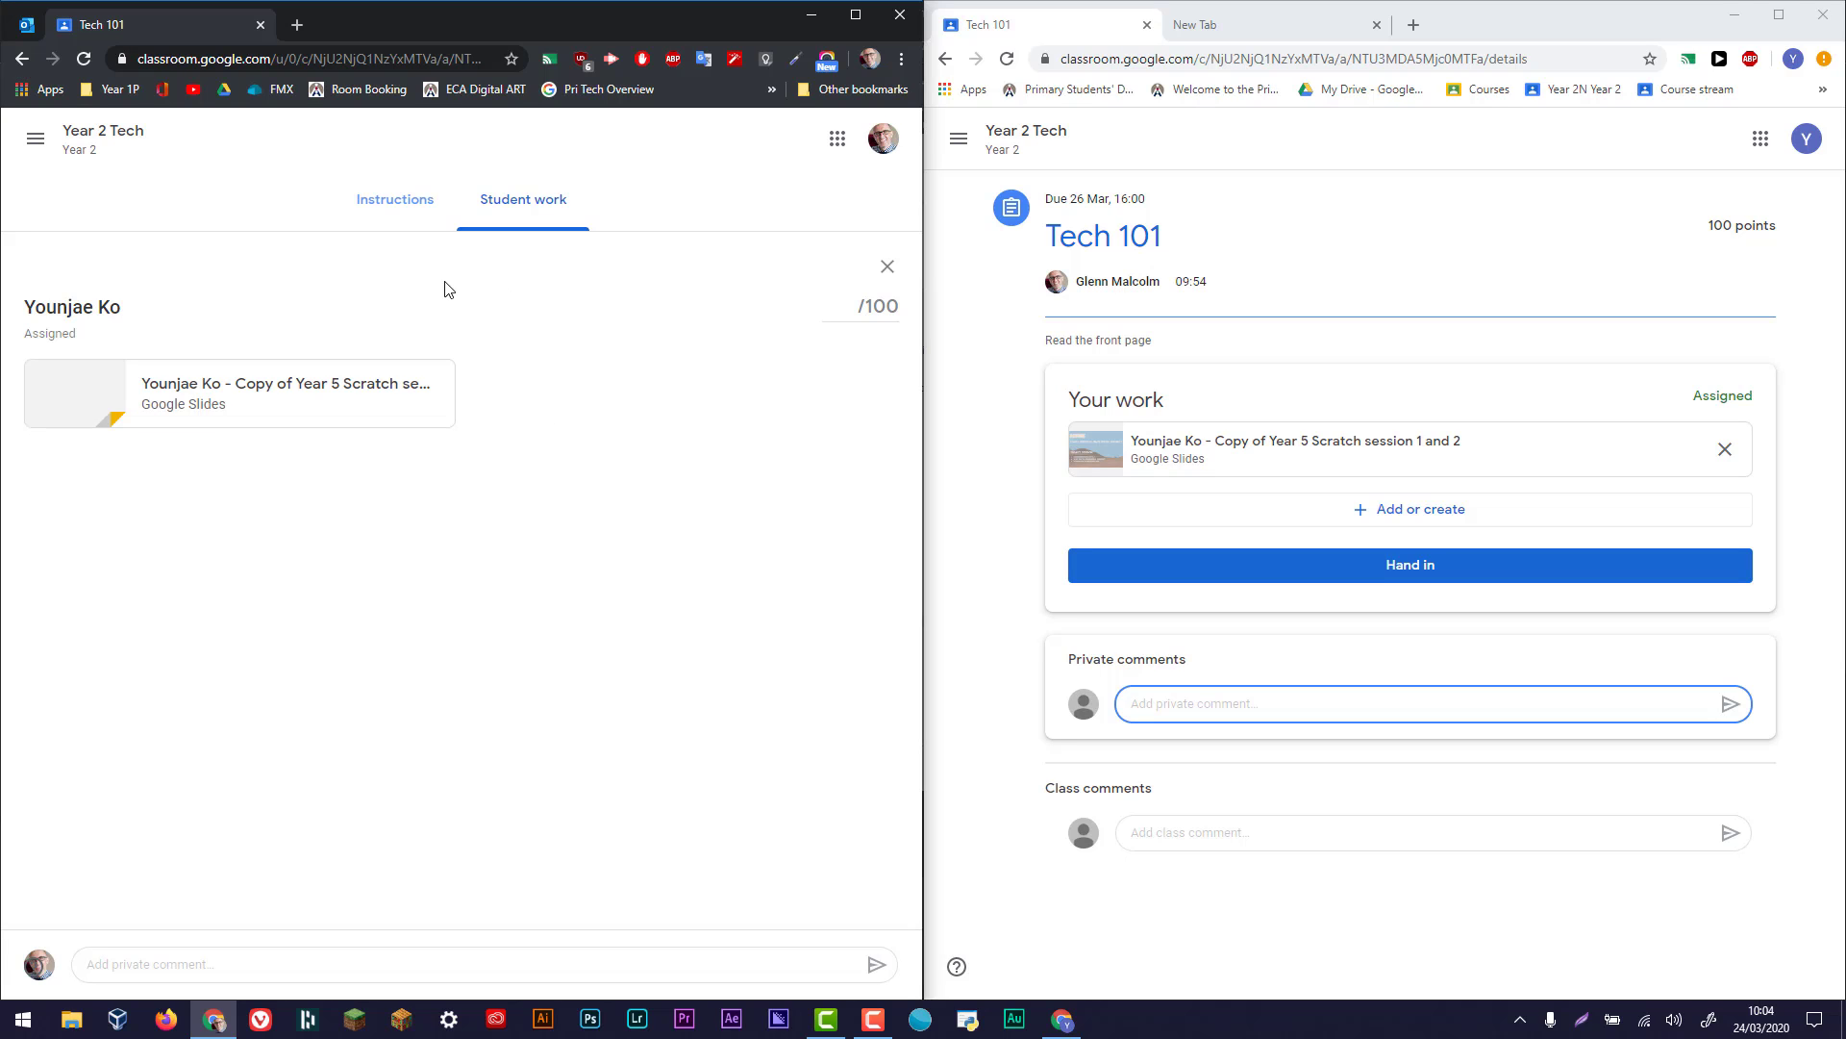
click(412, 217)
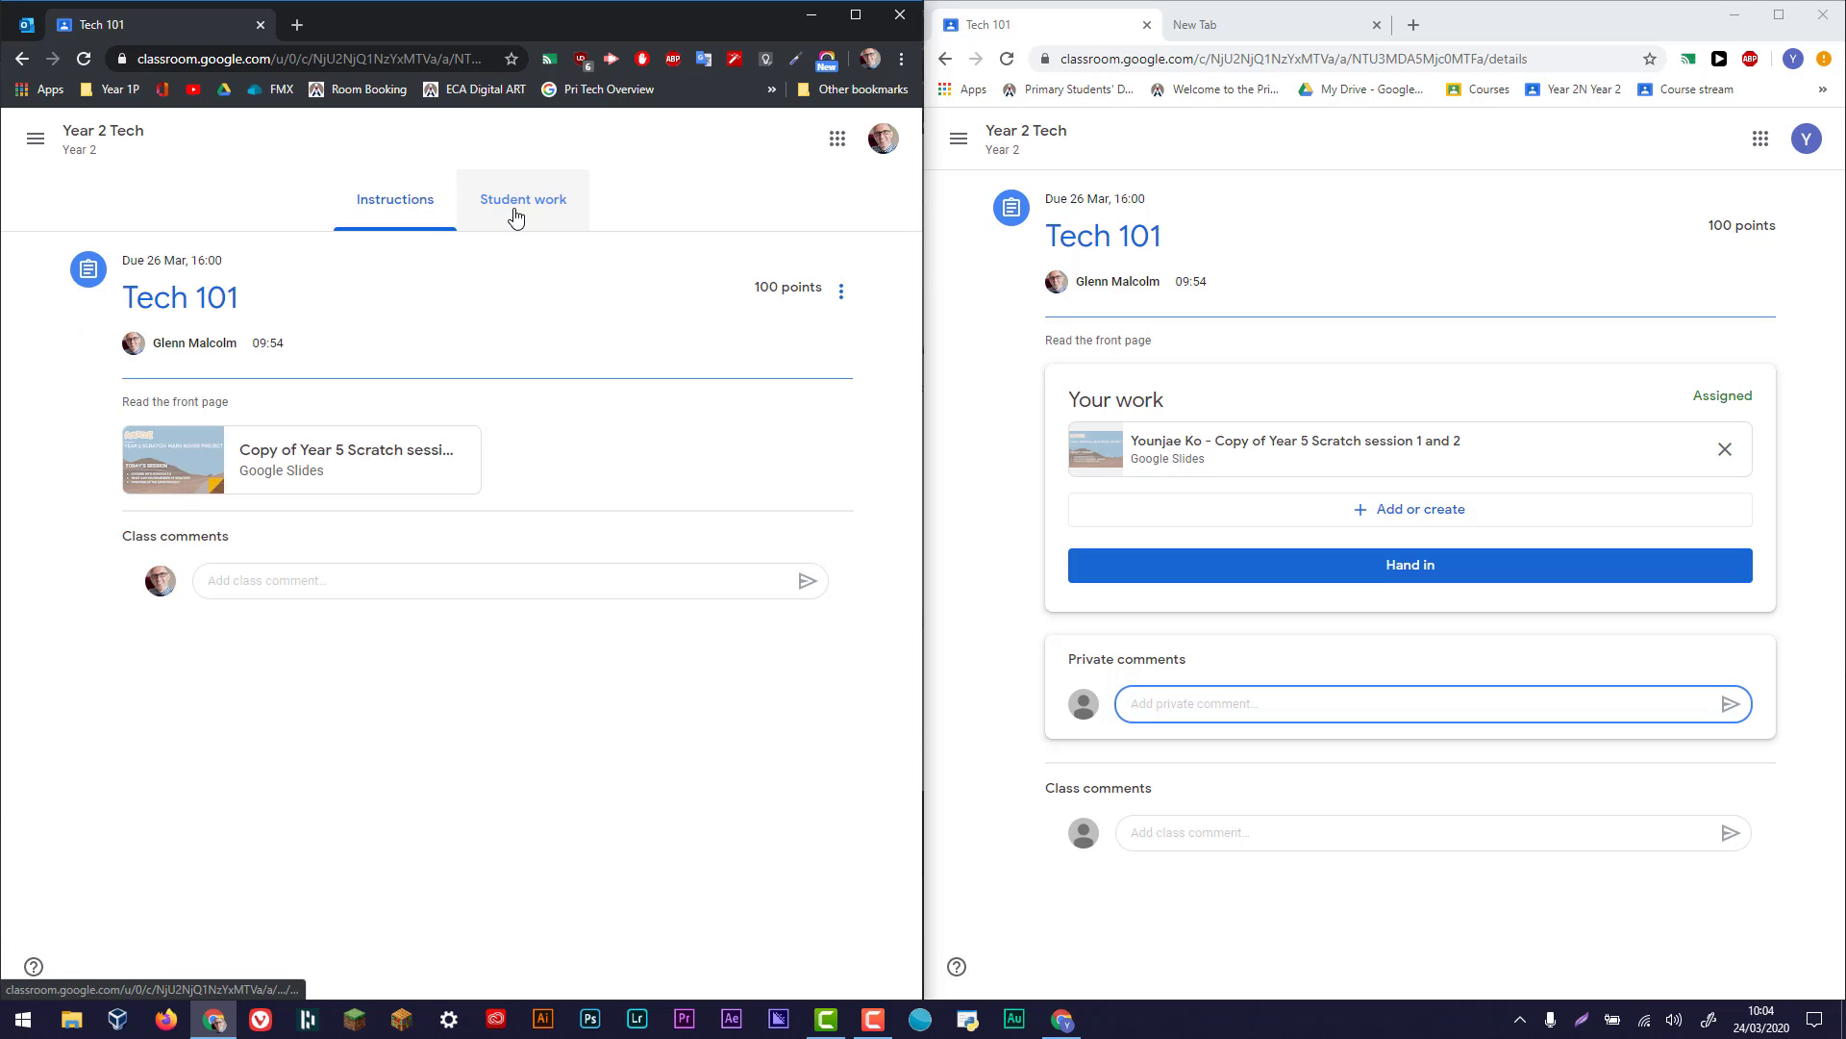
click(517, 214)
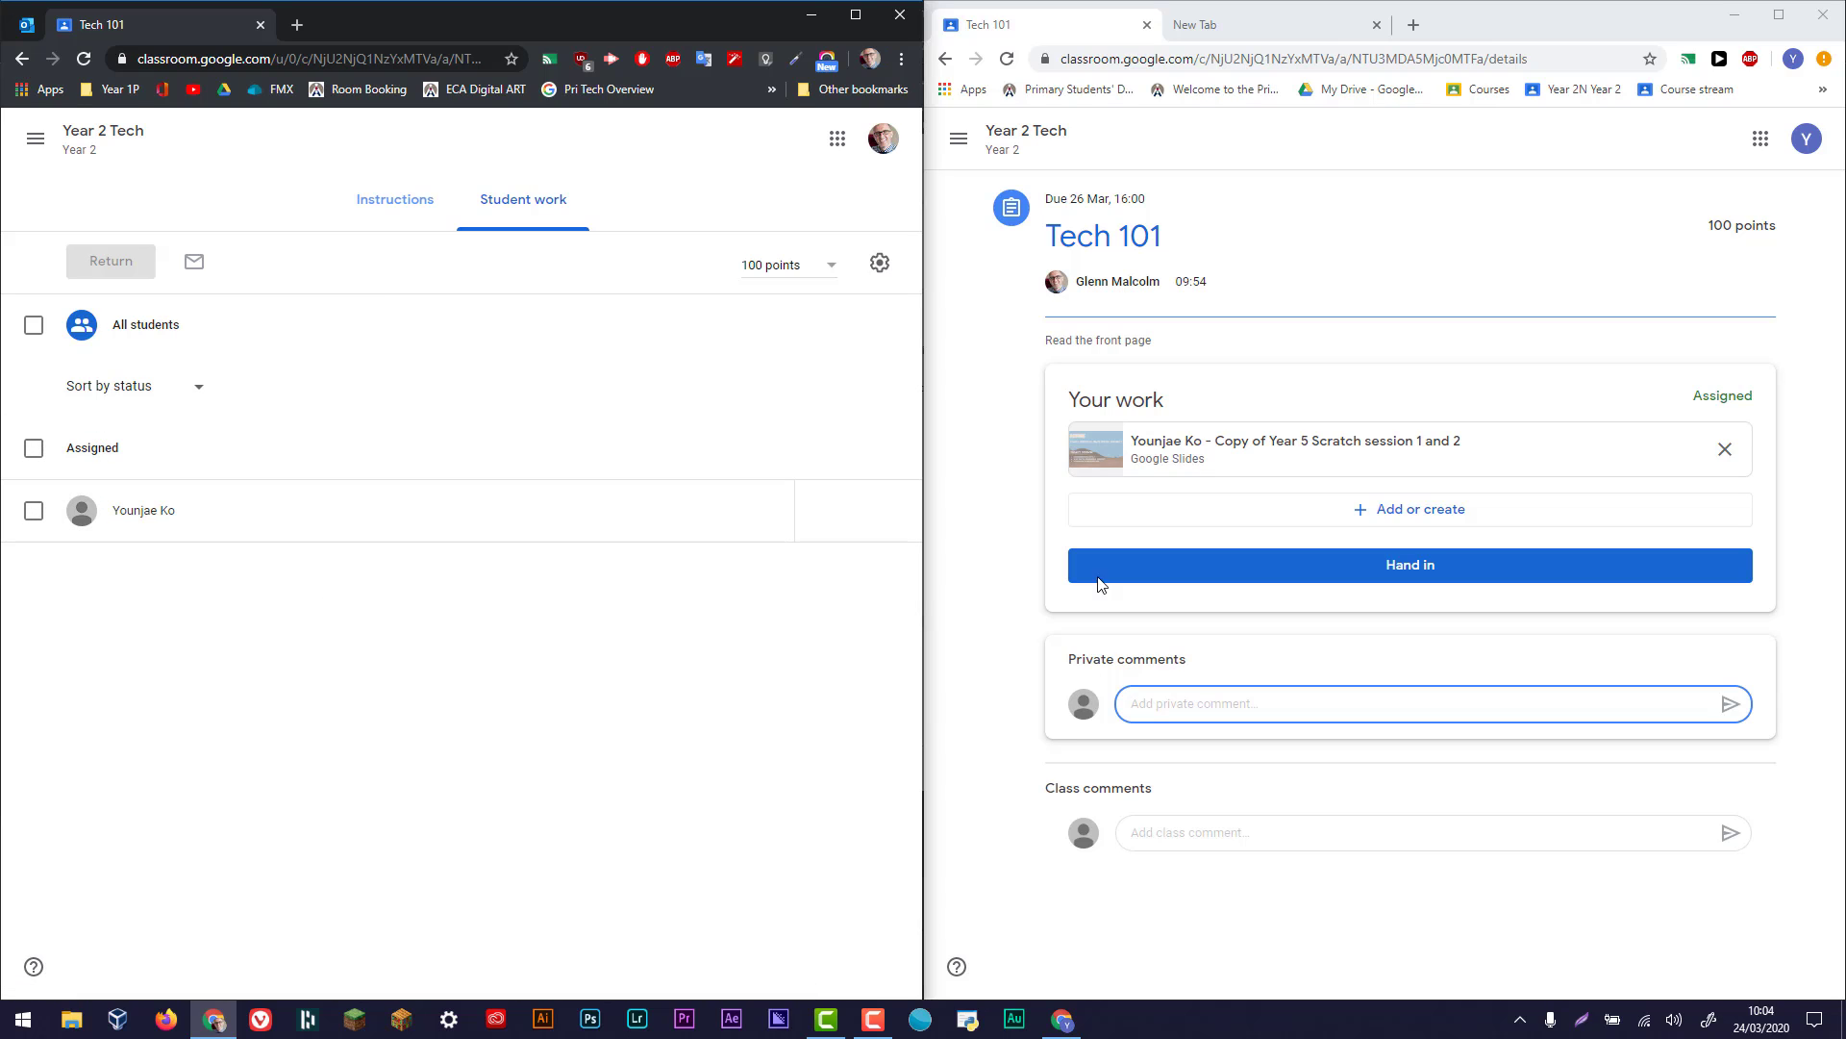
- Post a private comment as the student, greeting the teacher by name and adding "I am stuck.. I can't add the code ..."
click(1211, 701)
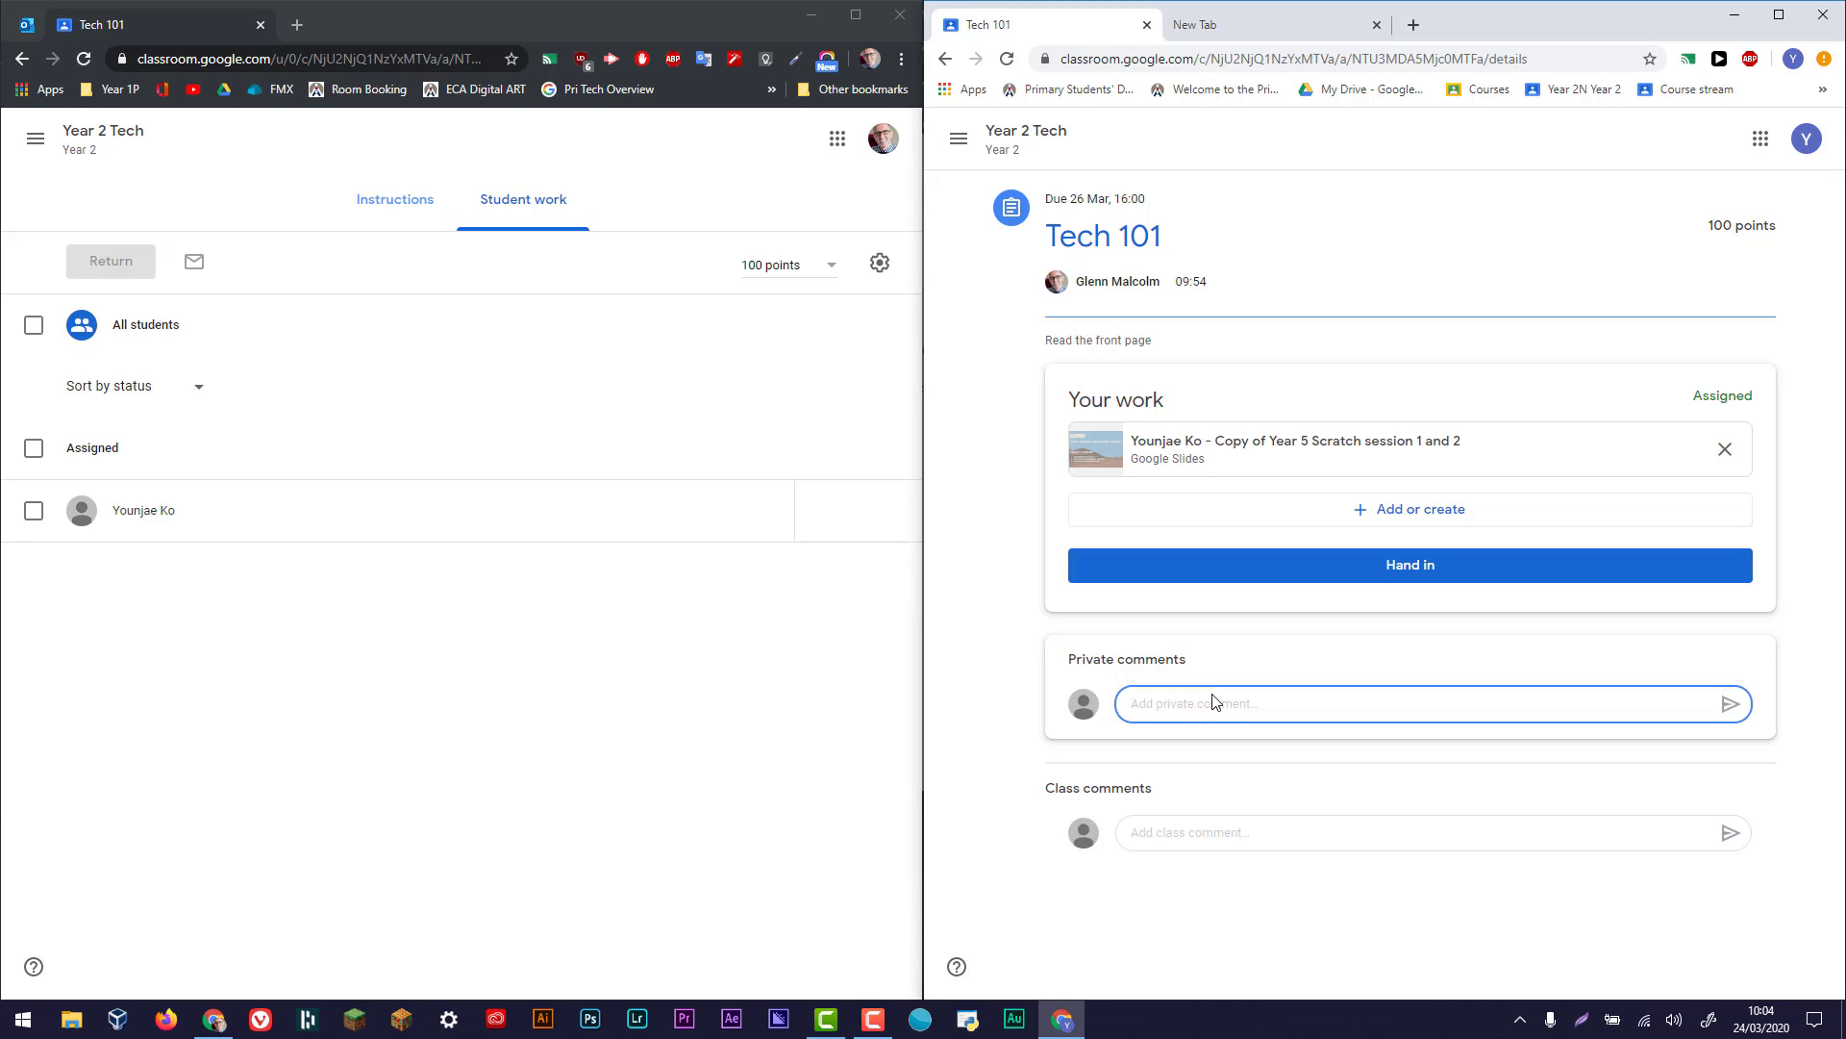
text(Hey mr)
key(BackSpace)
key(BackSpace)
text(mr.glenn)
key(BackSpace)
key(BackSpace)
text(glenn, I am stuck.. I can't add the code)
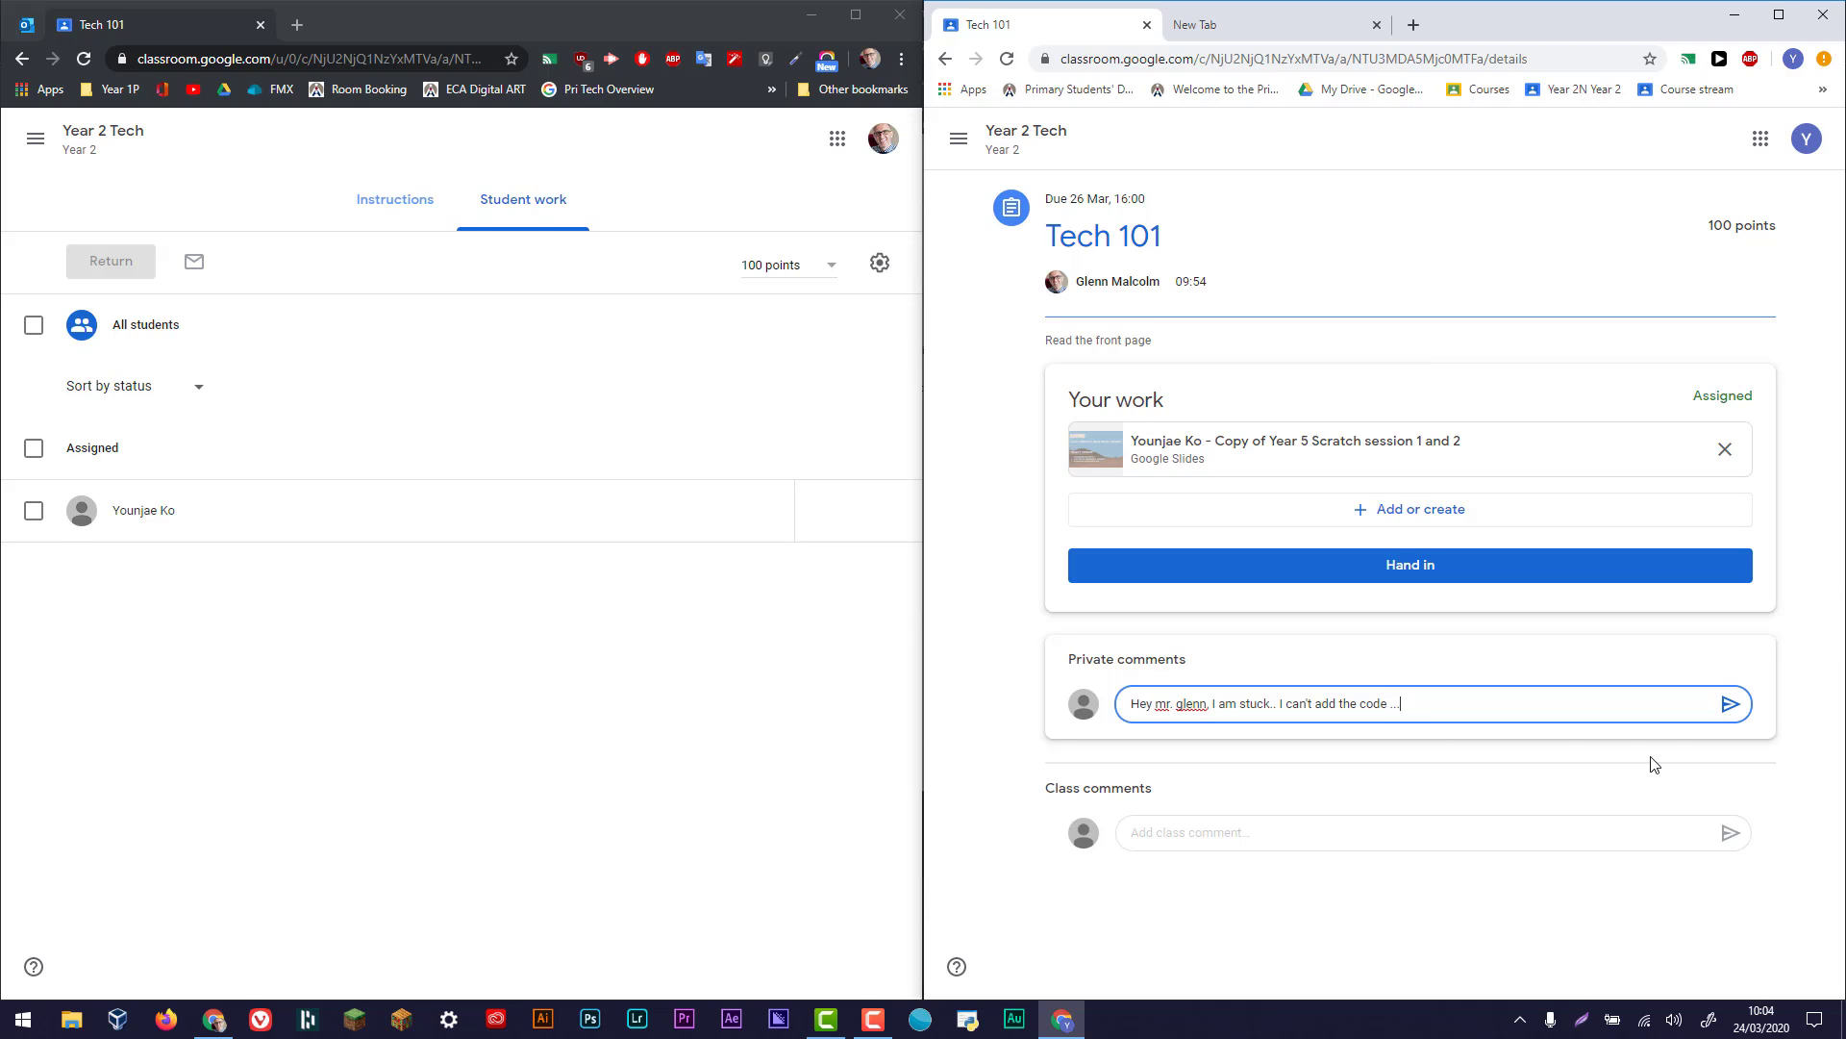
text( ...)
click(1730, 703)
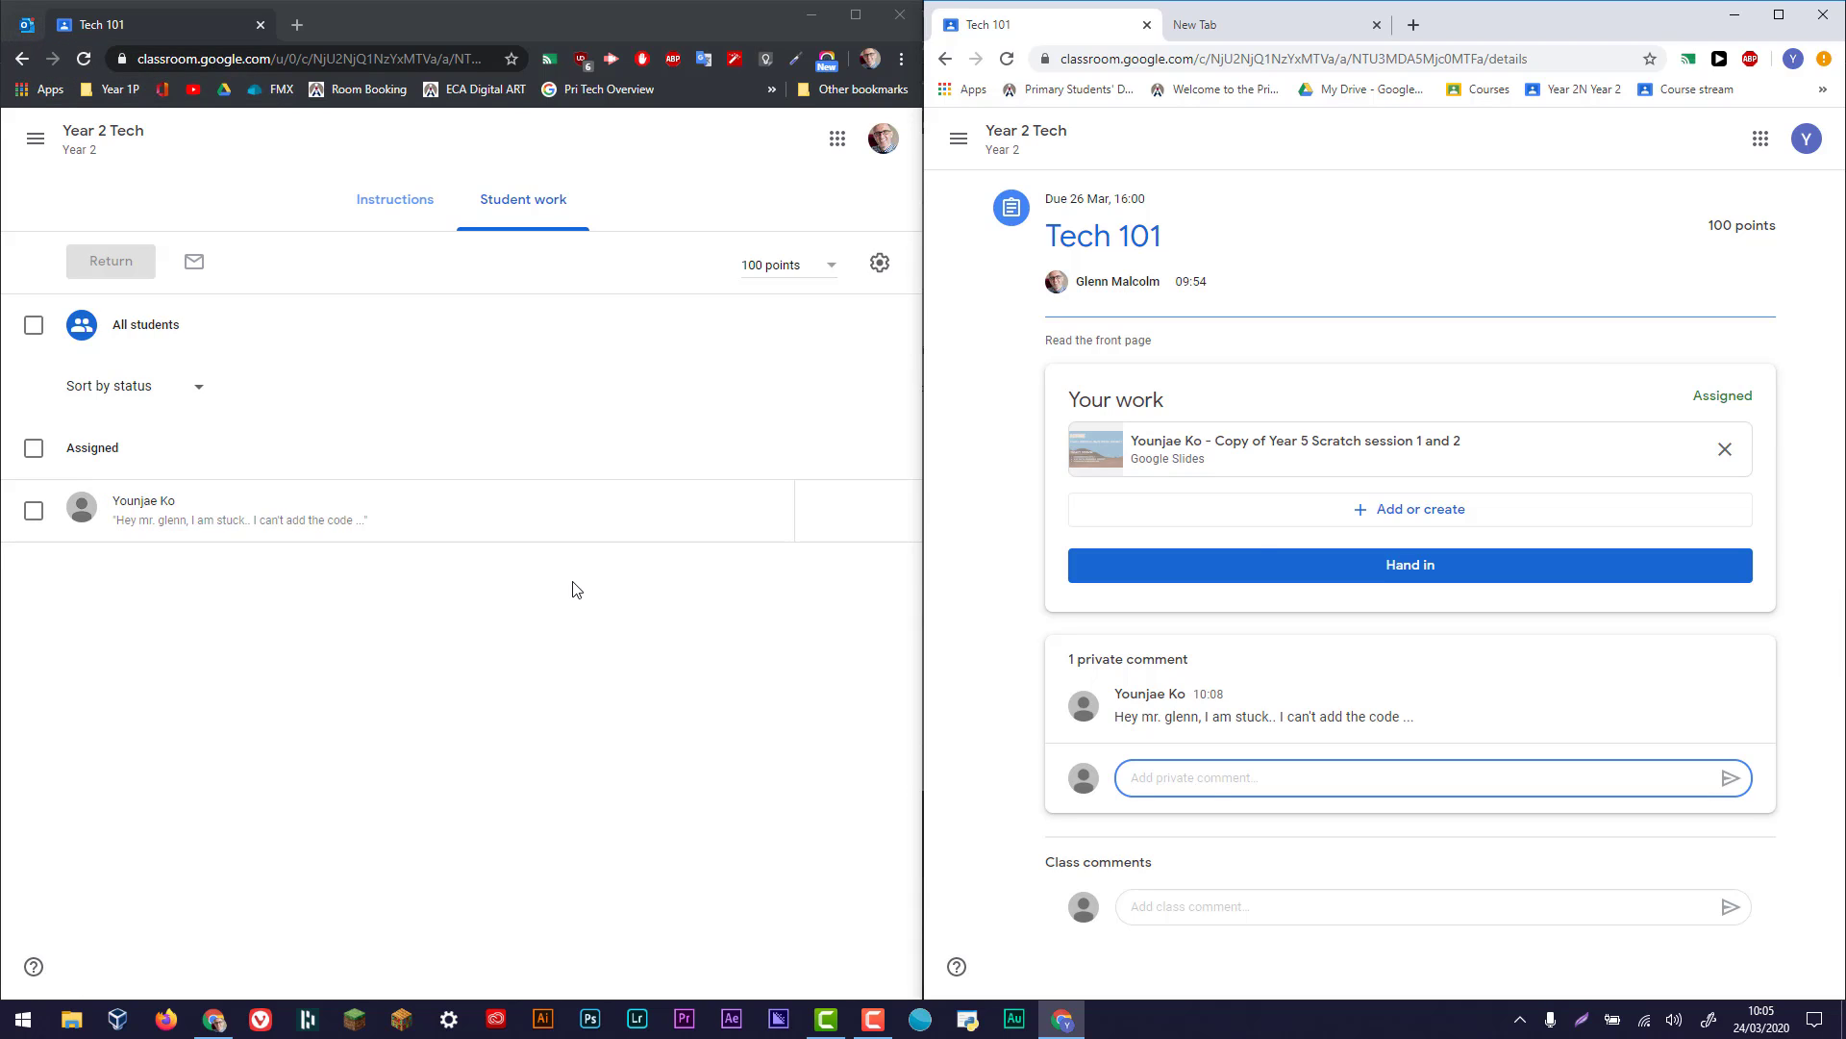
- Open the student's comment in the teacher's window and post the private reply "YOu need a forever loop with the IF block"
click(314, 530)
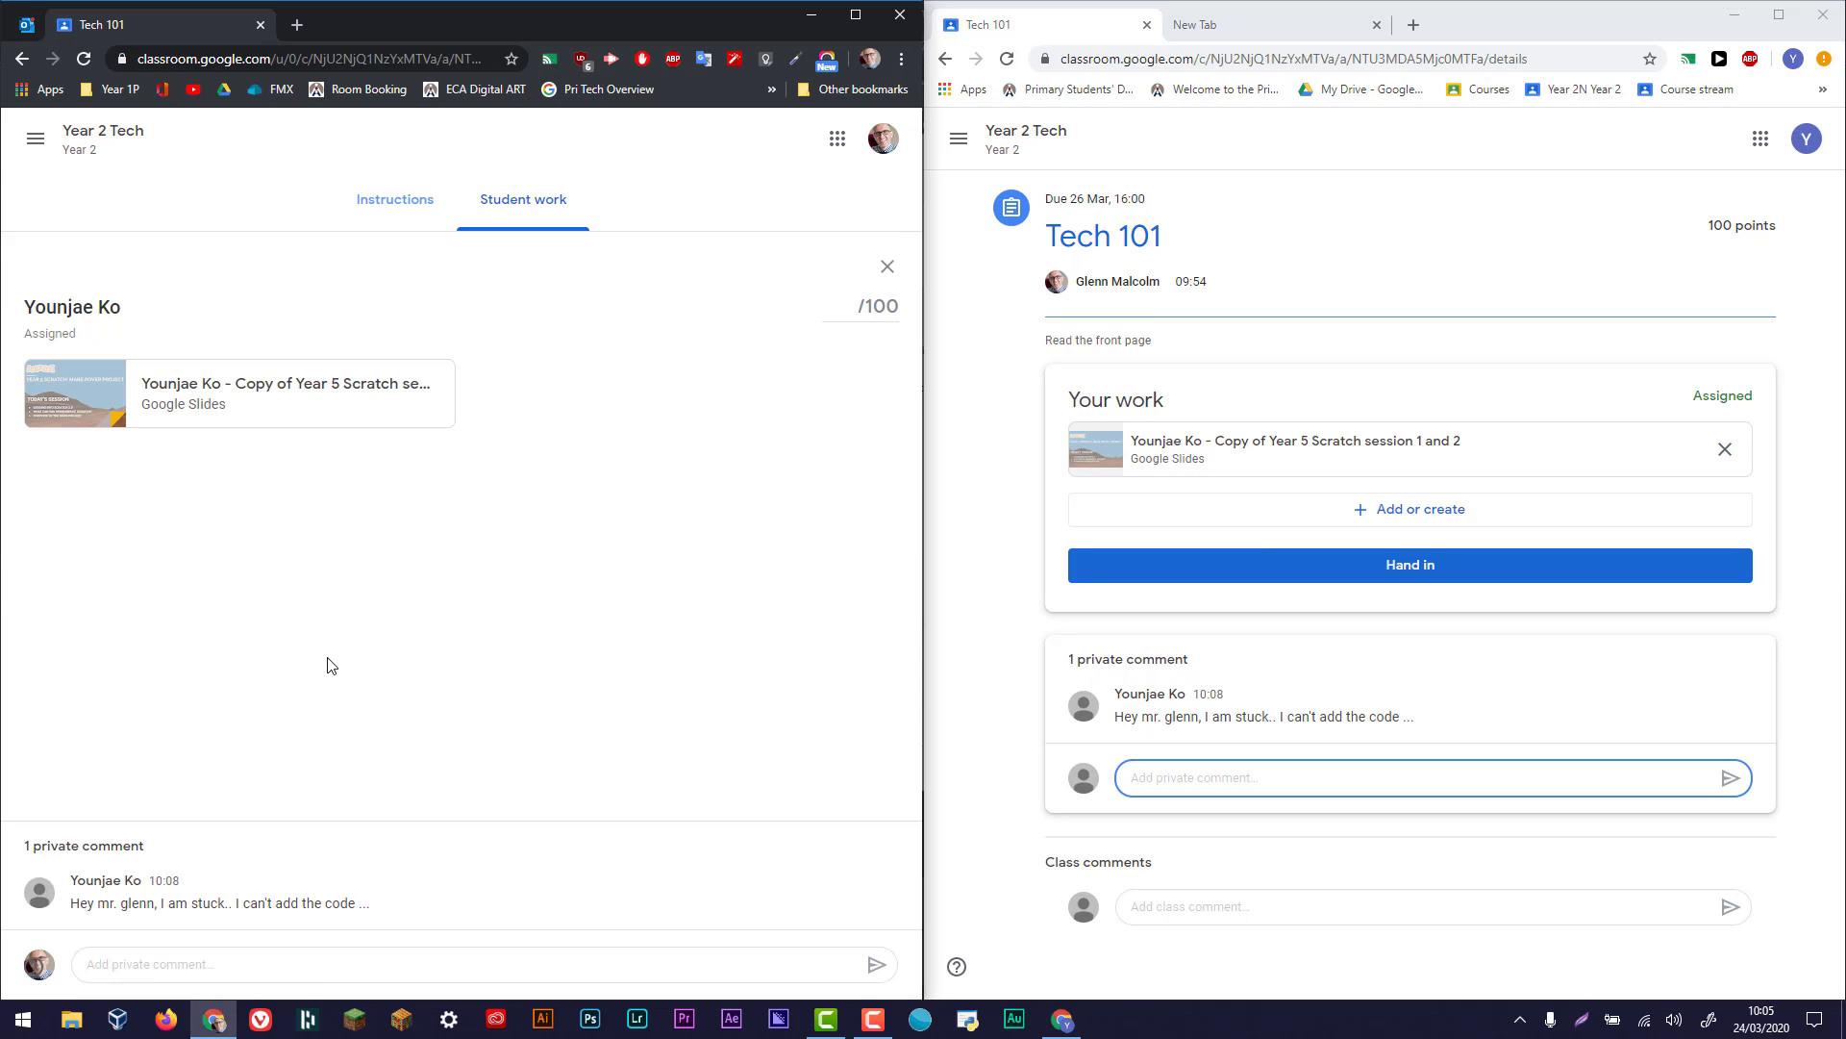
click(227, 957)
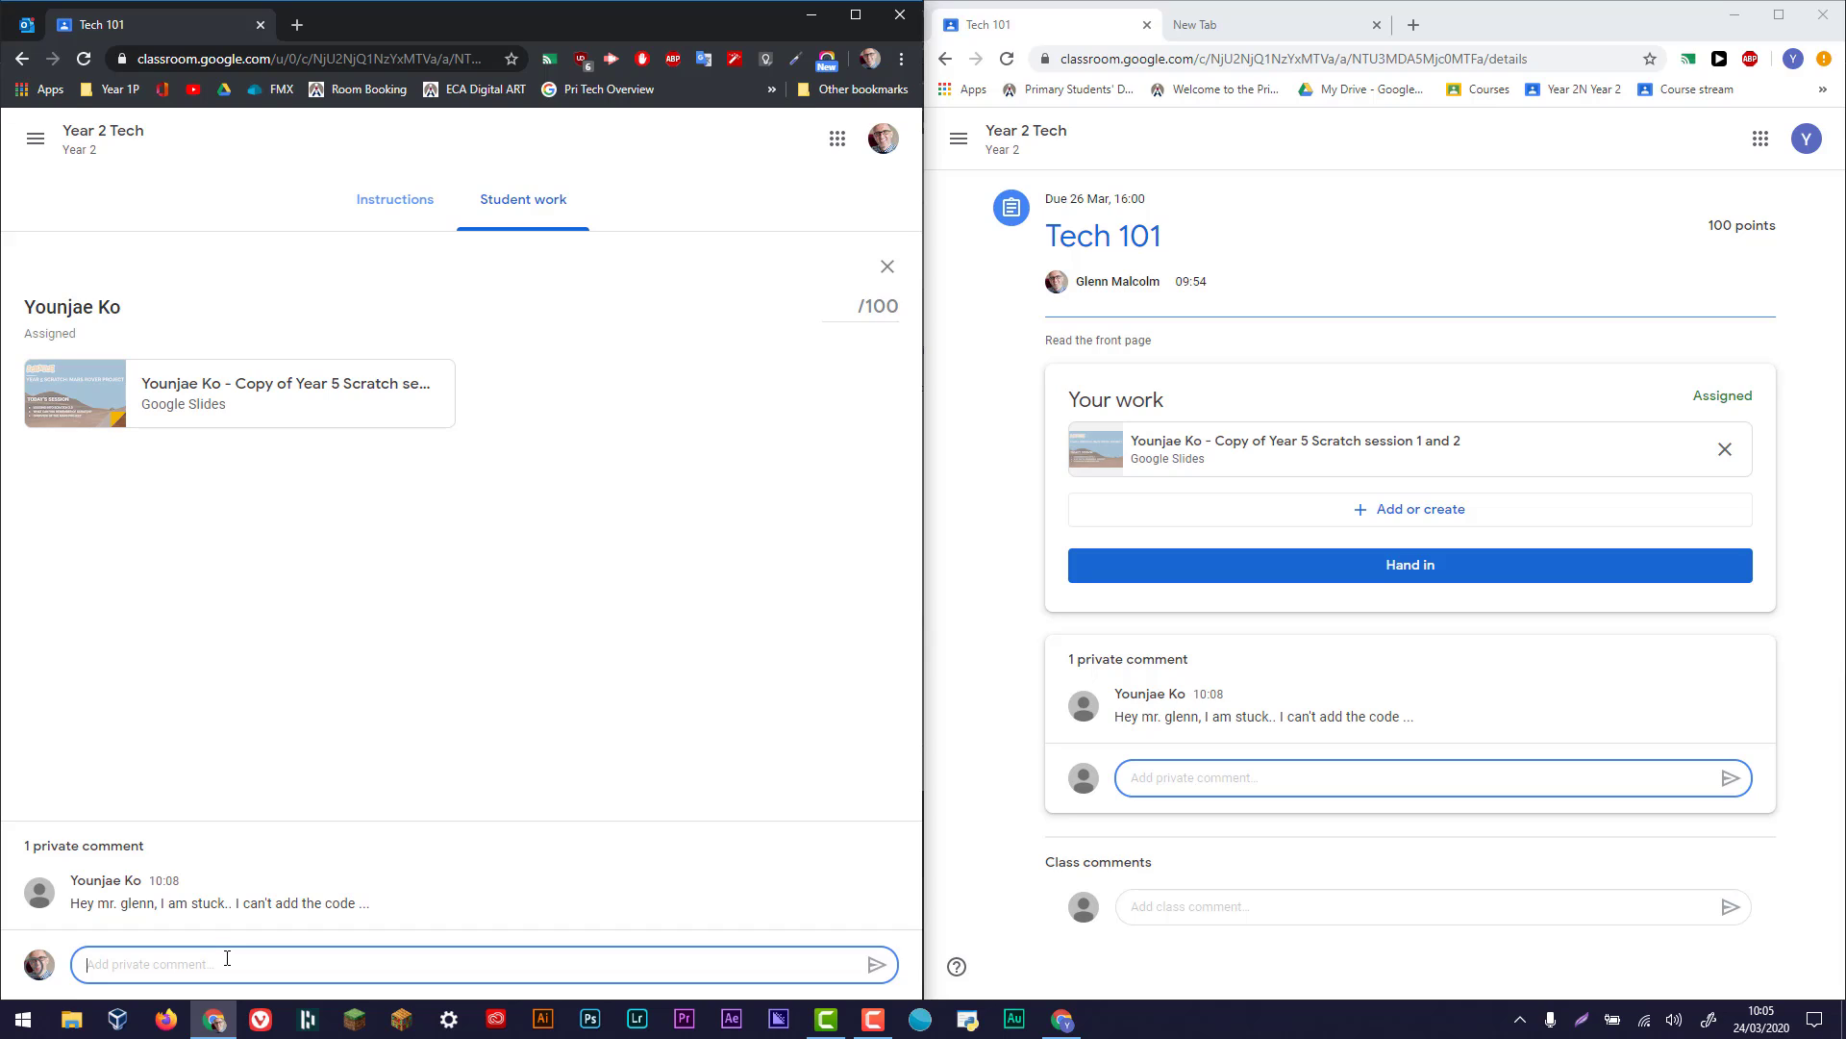
text(YOu need a forec)
key(BackSpace)
text(ever)
text( lop)
text(op)
text( with the)
text( IF block)
key(Return)
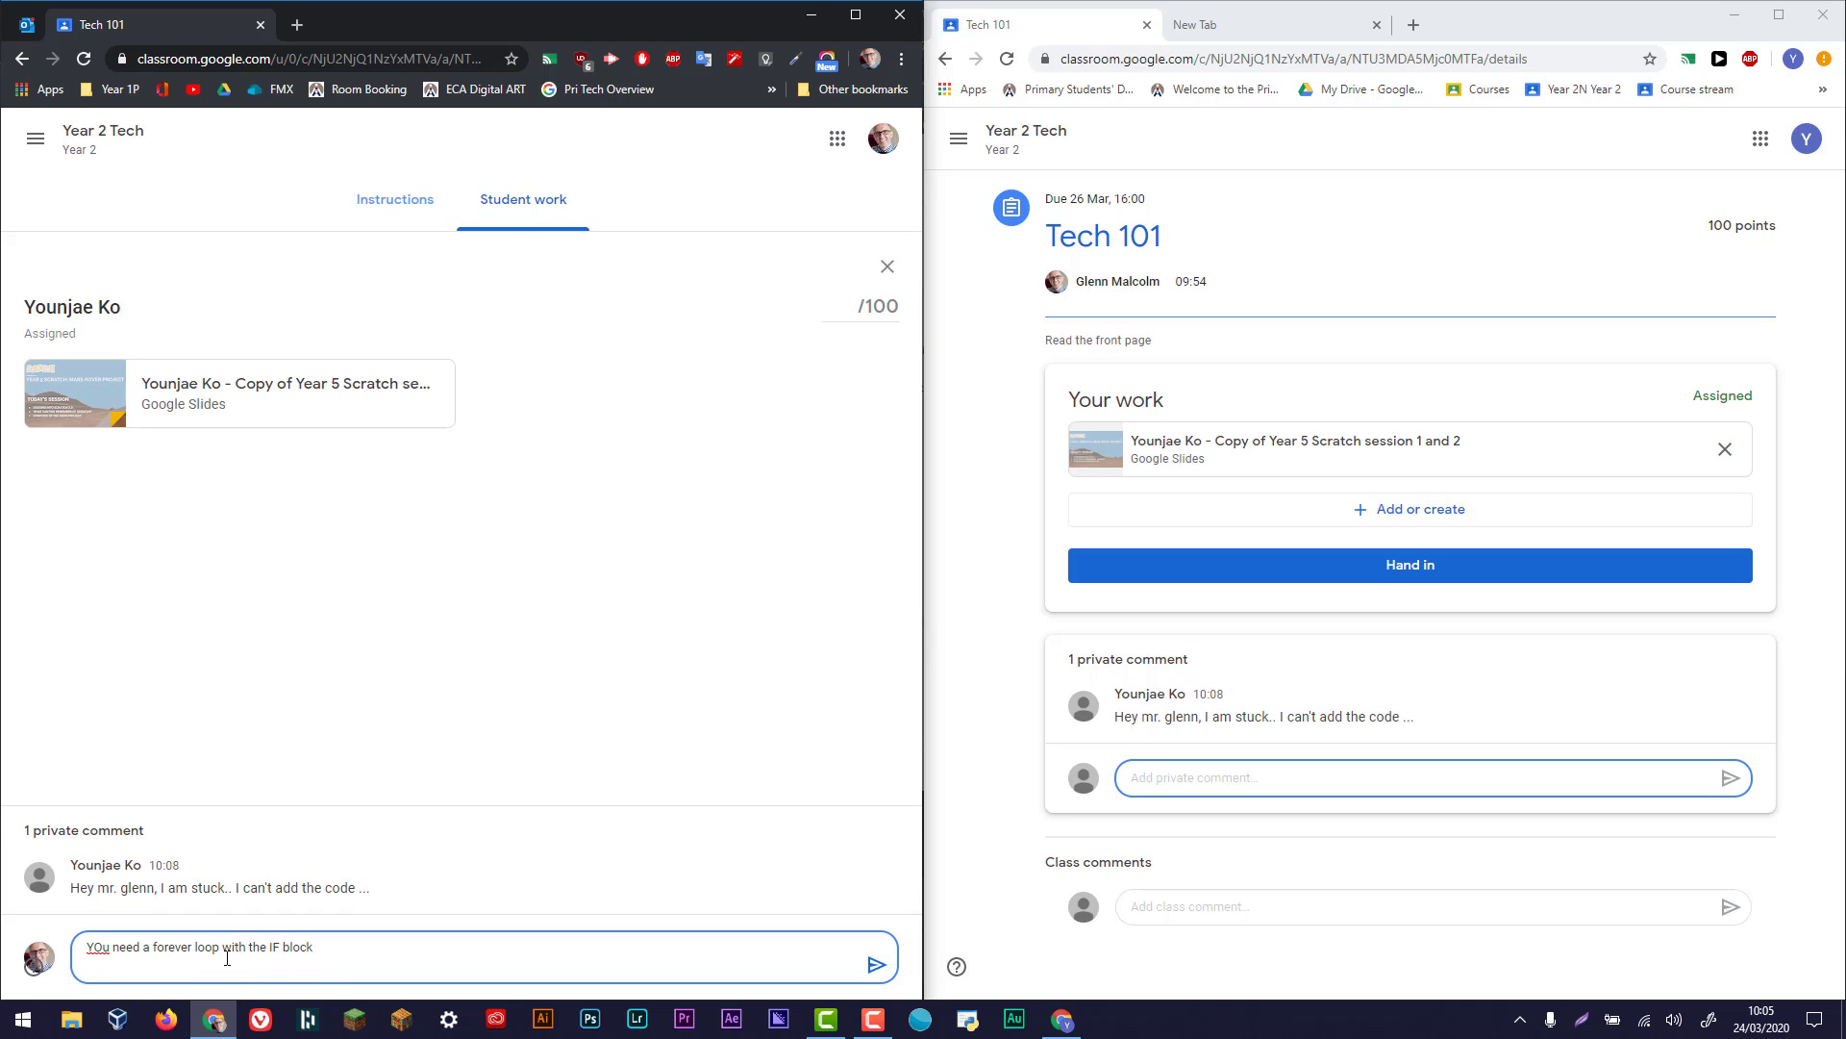
click(875, 963)
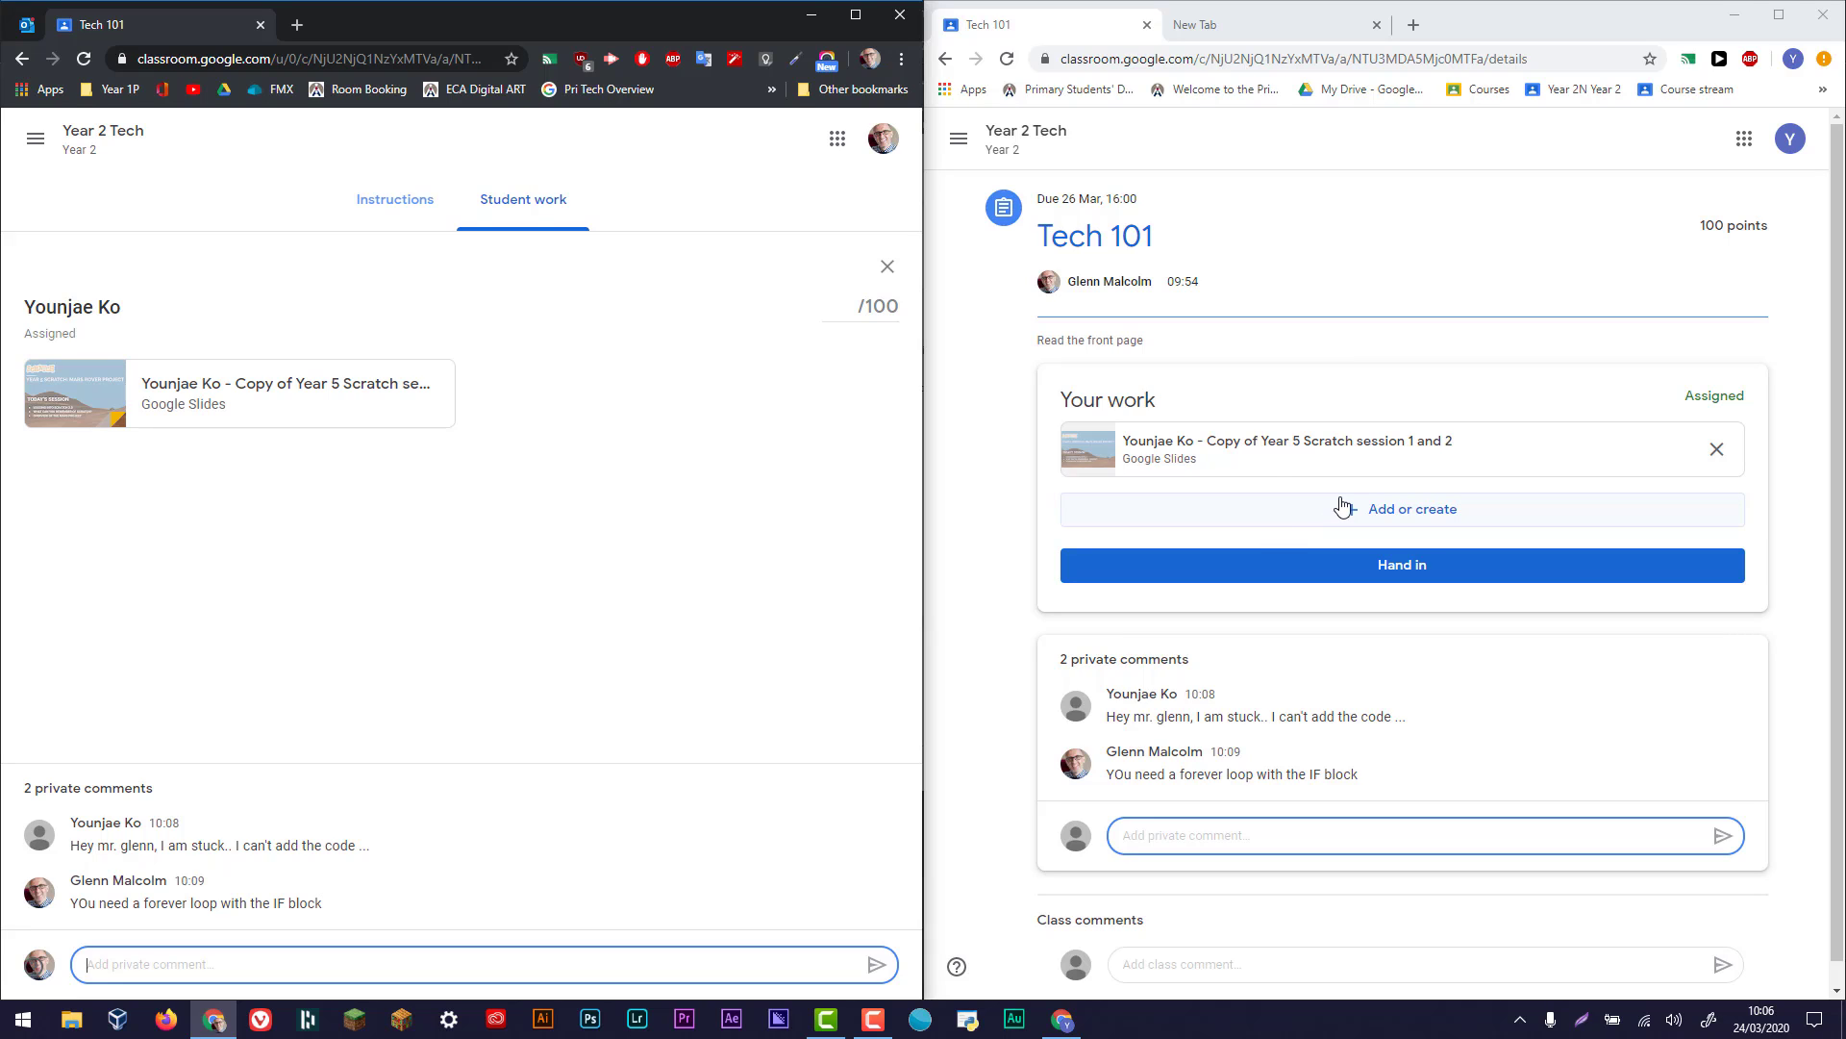
- View the options for adding or creating attachments in the student's window and hand in the Tech 101 work
click(1391, 511)
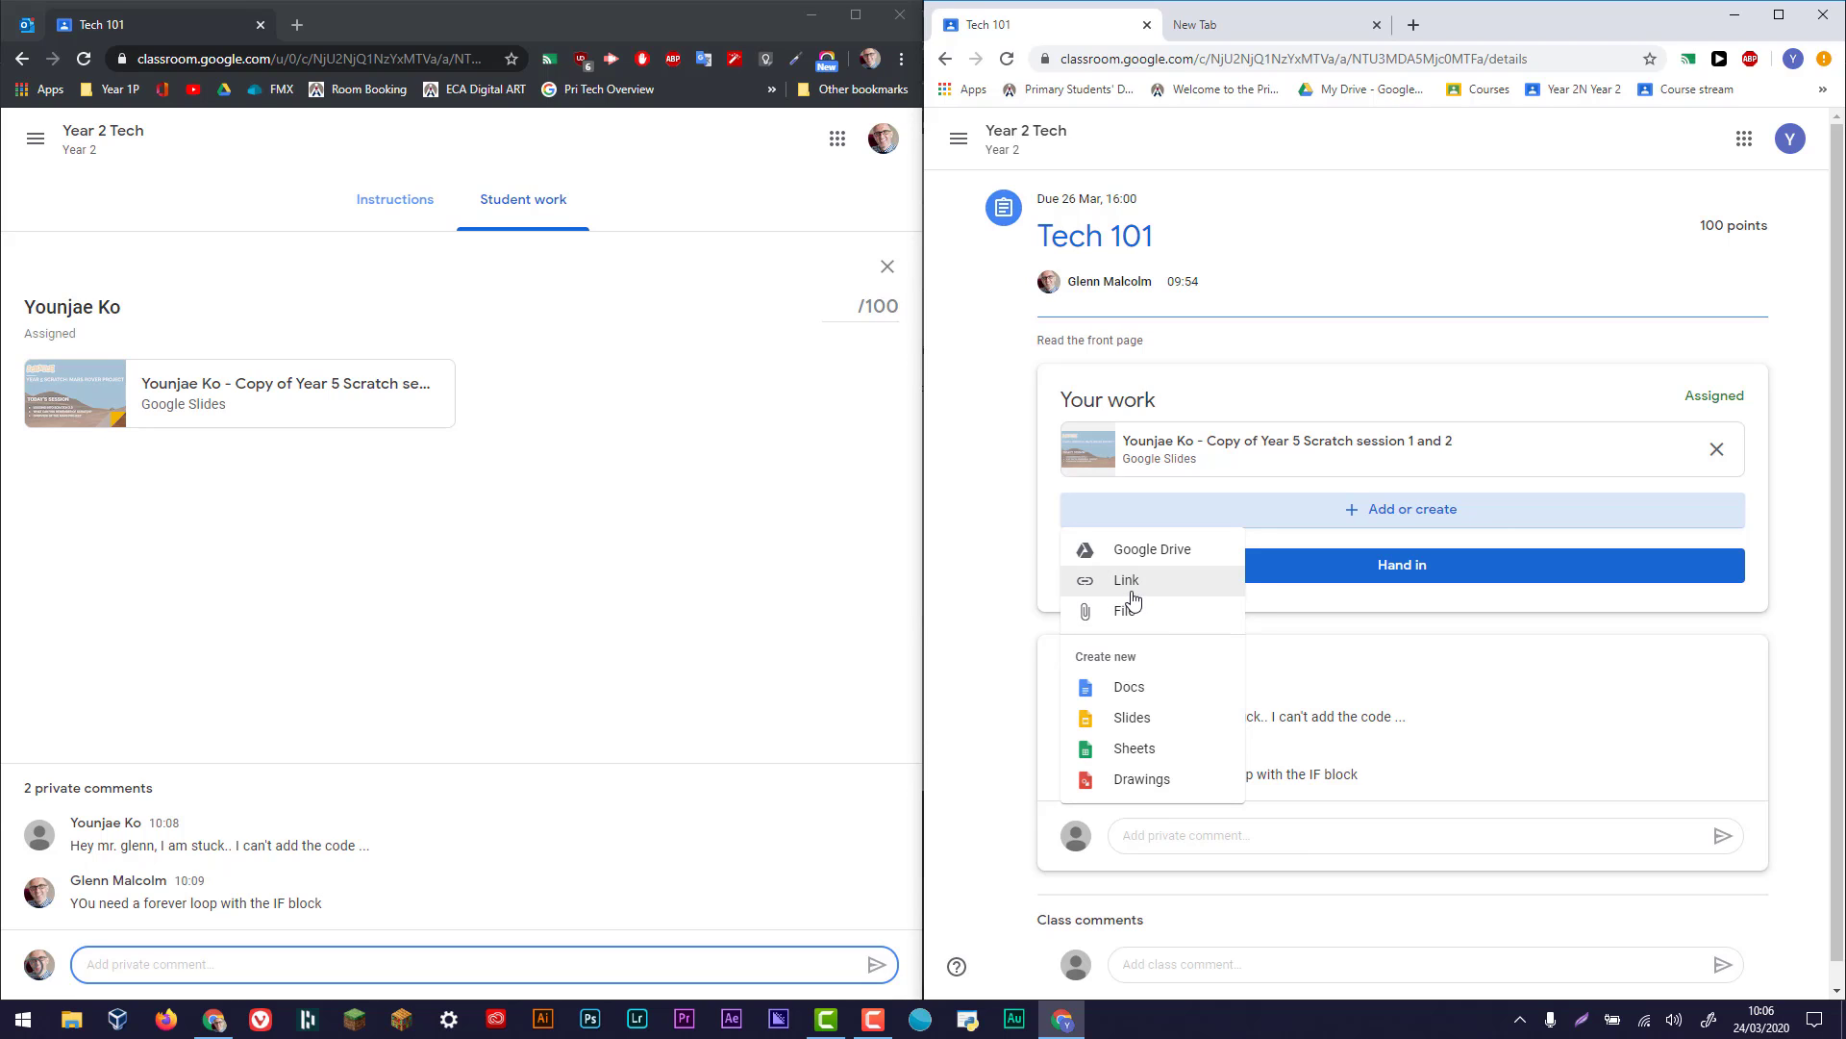
click(1516, 378)
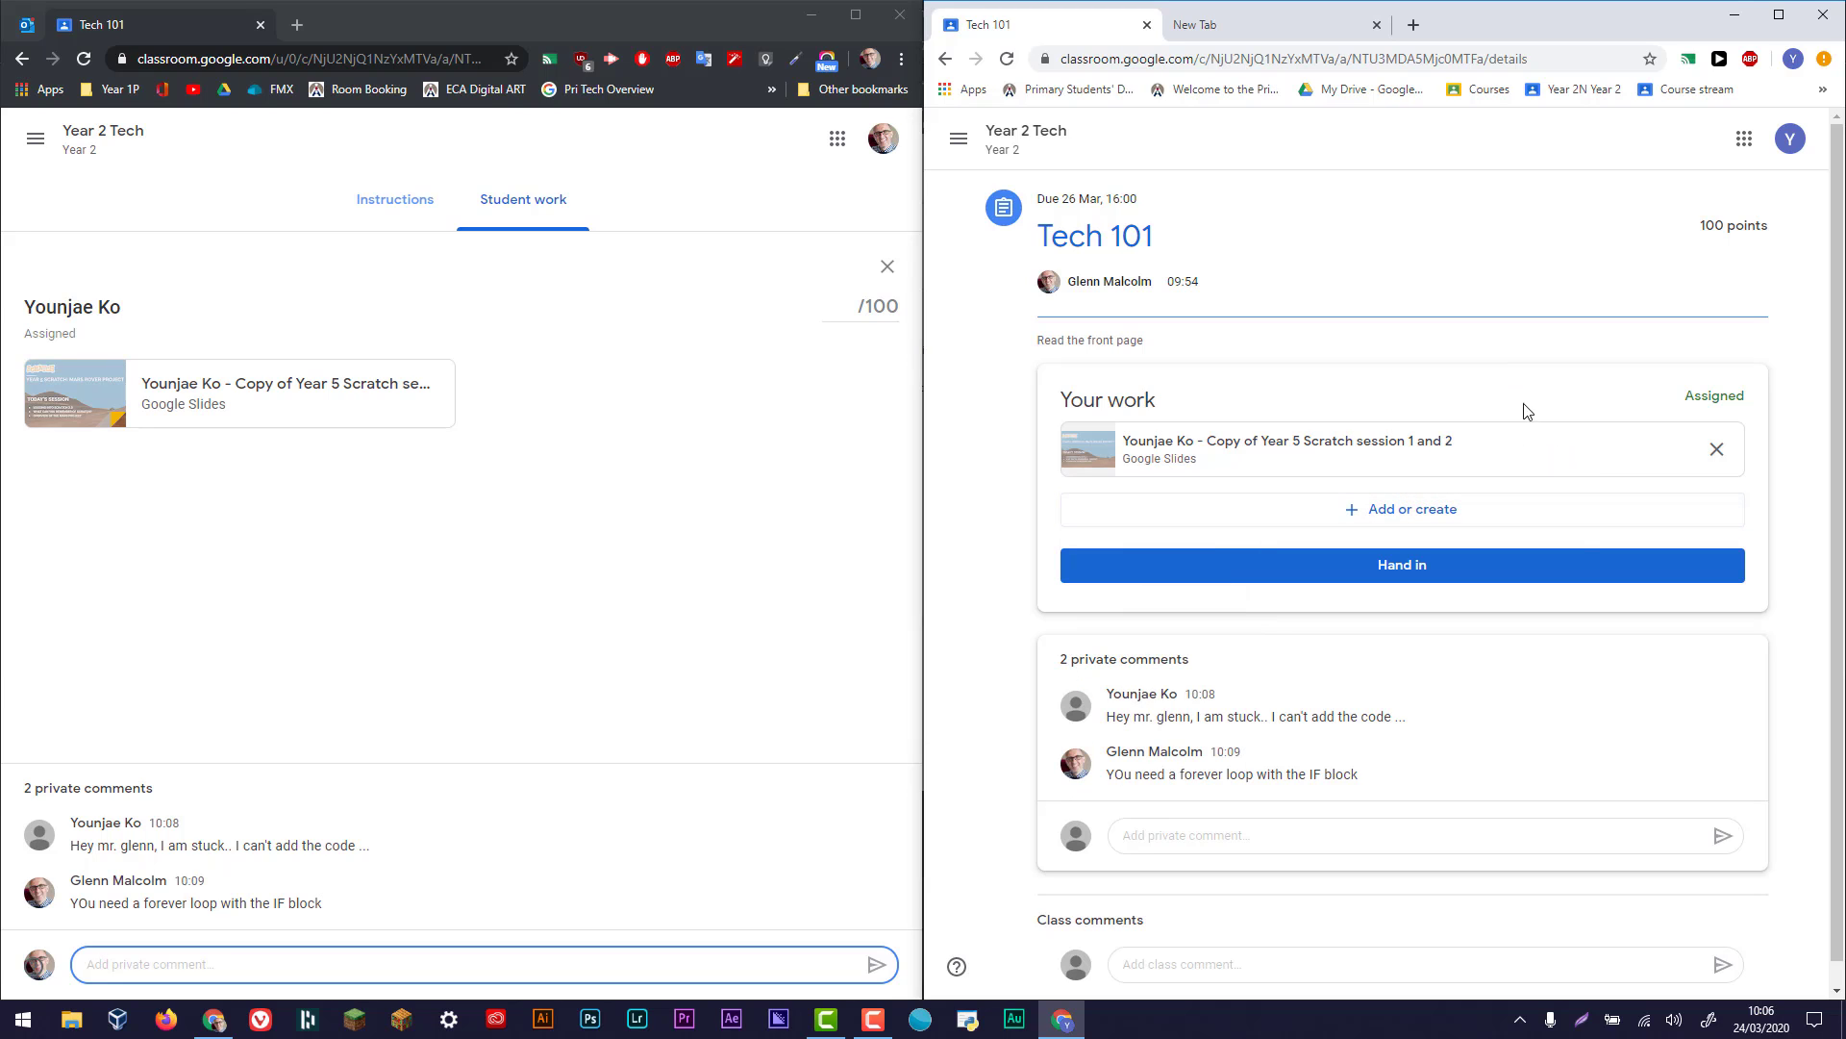
click(1434, 568)
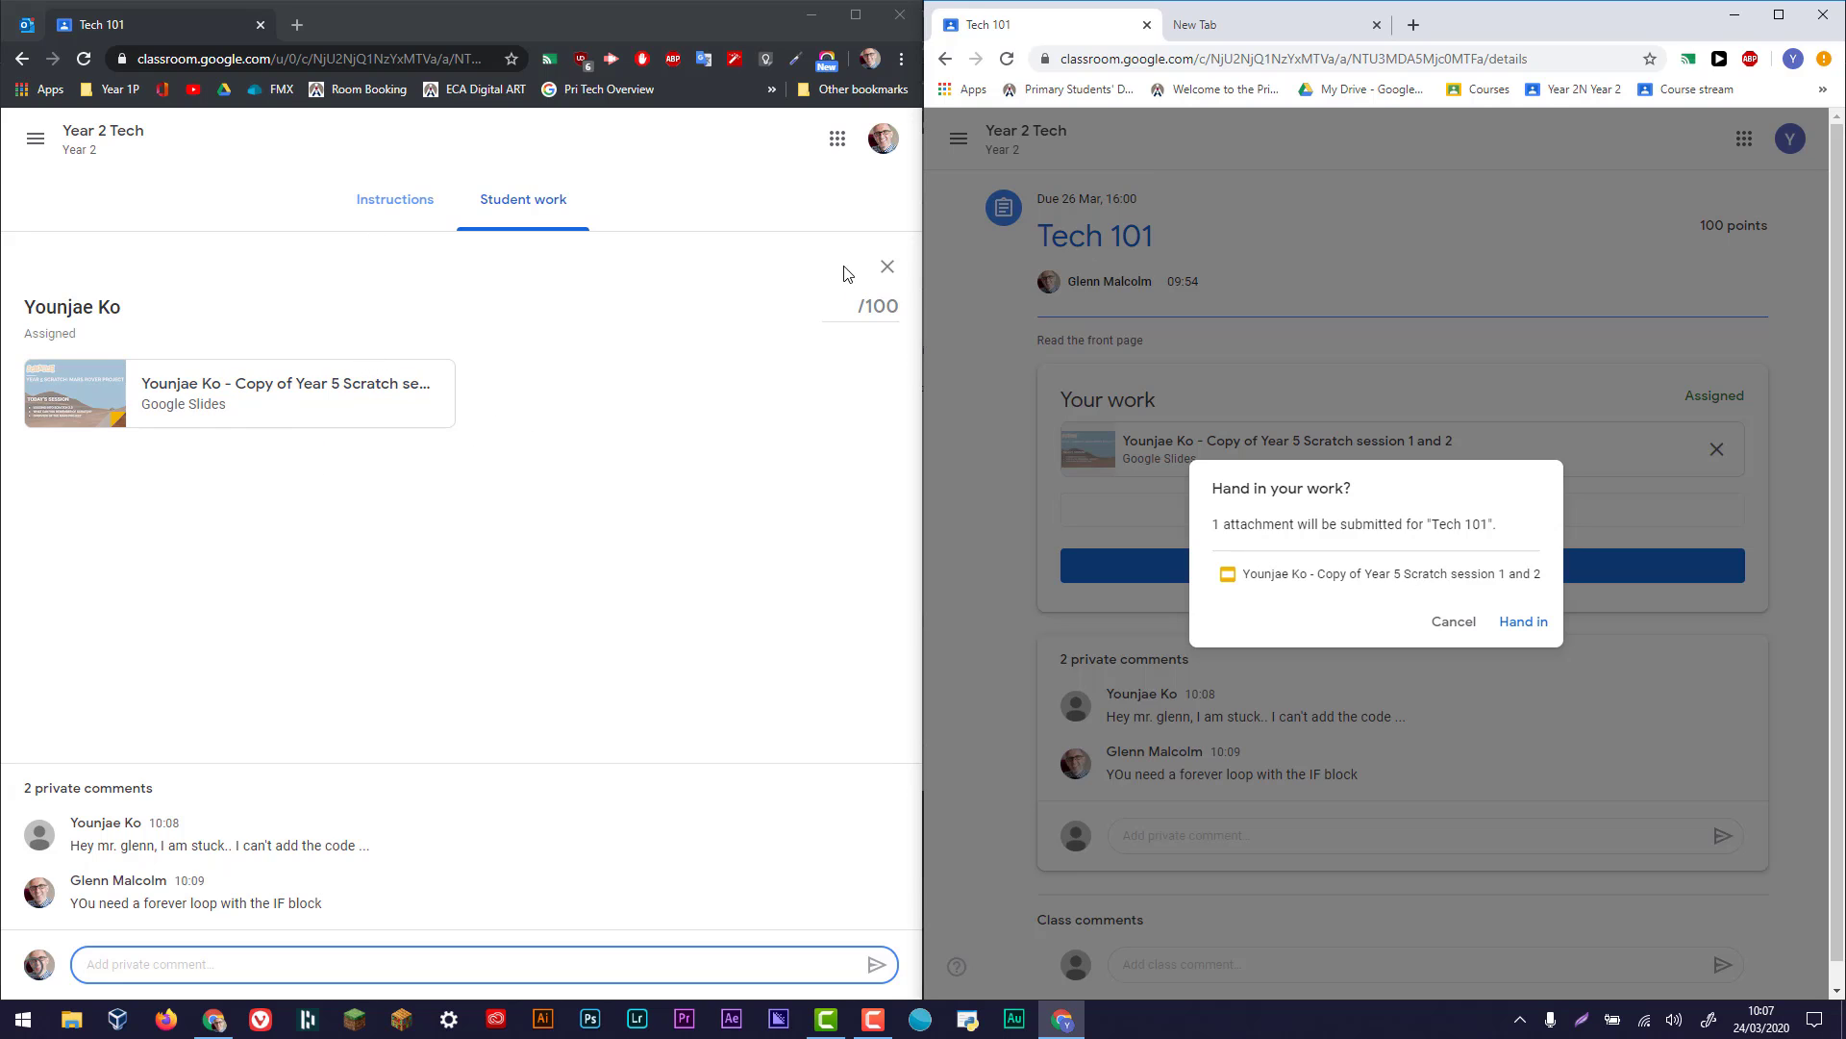
click(886, 266)
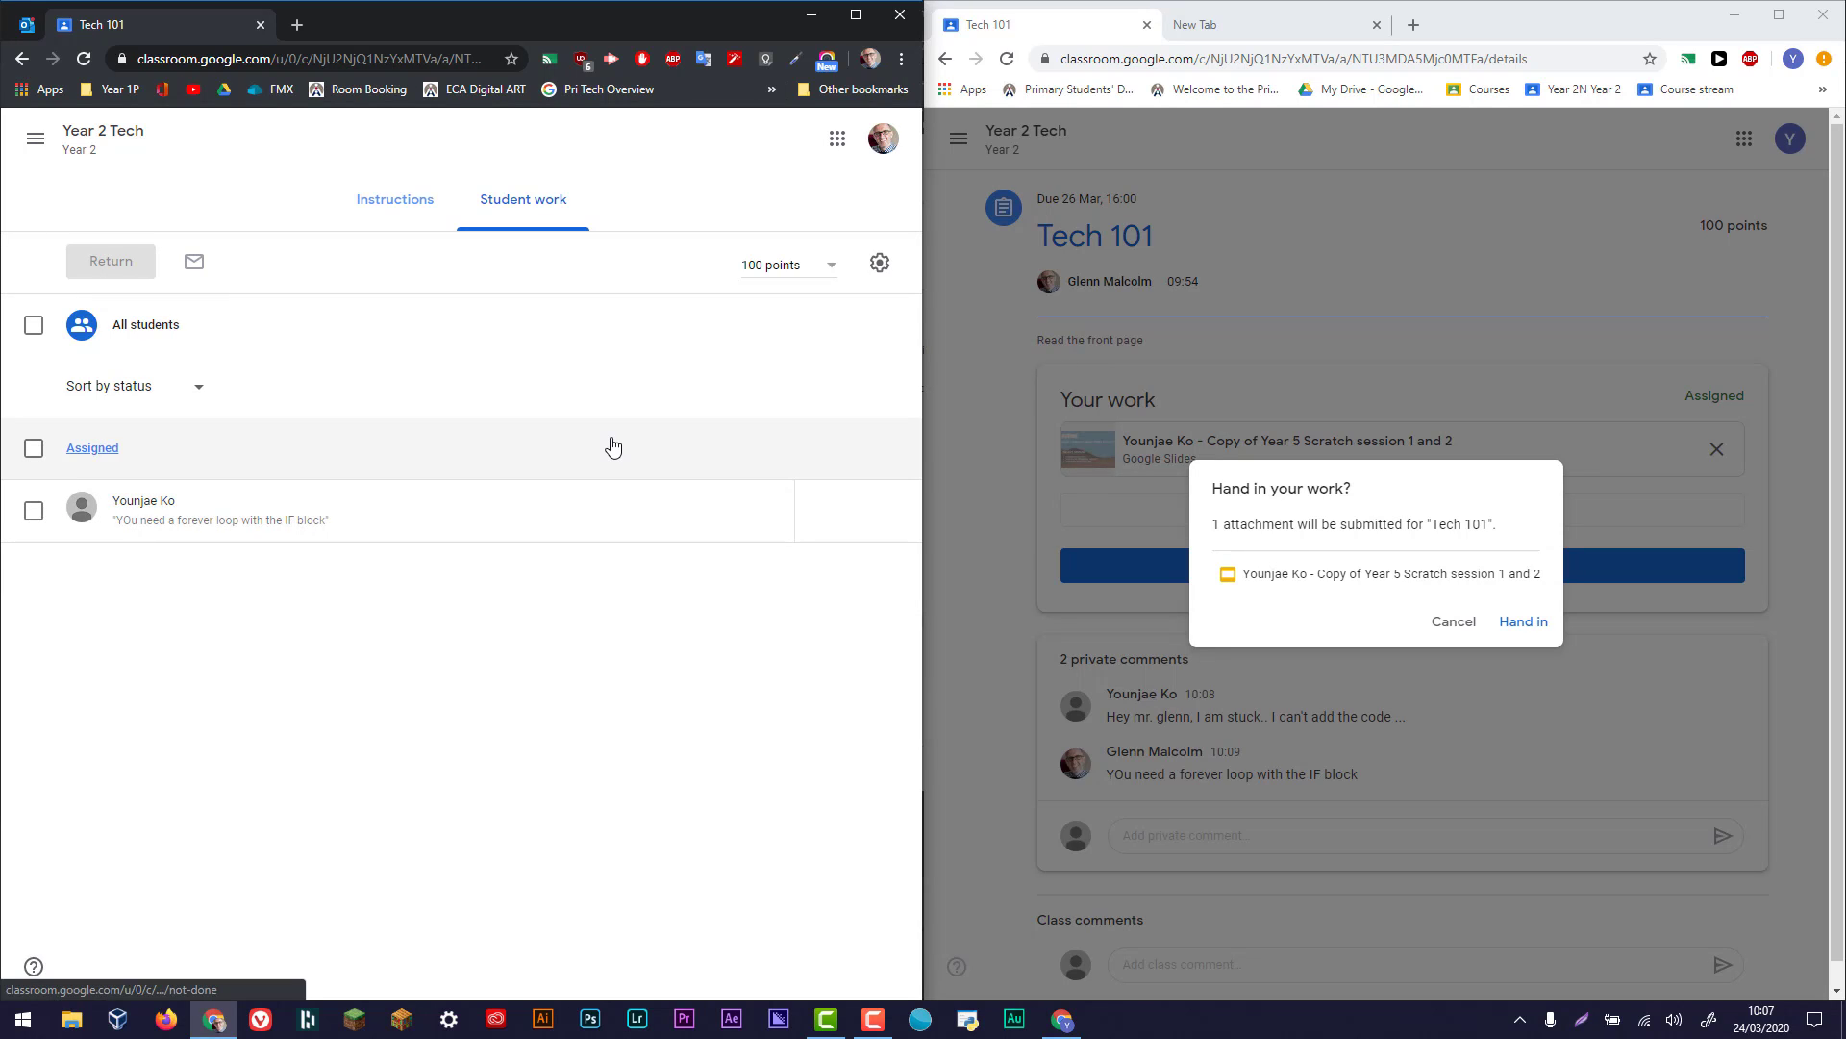
click(1507, 620)
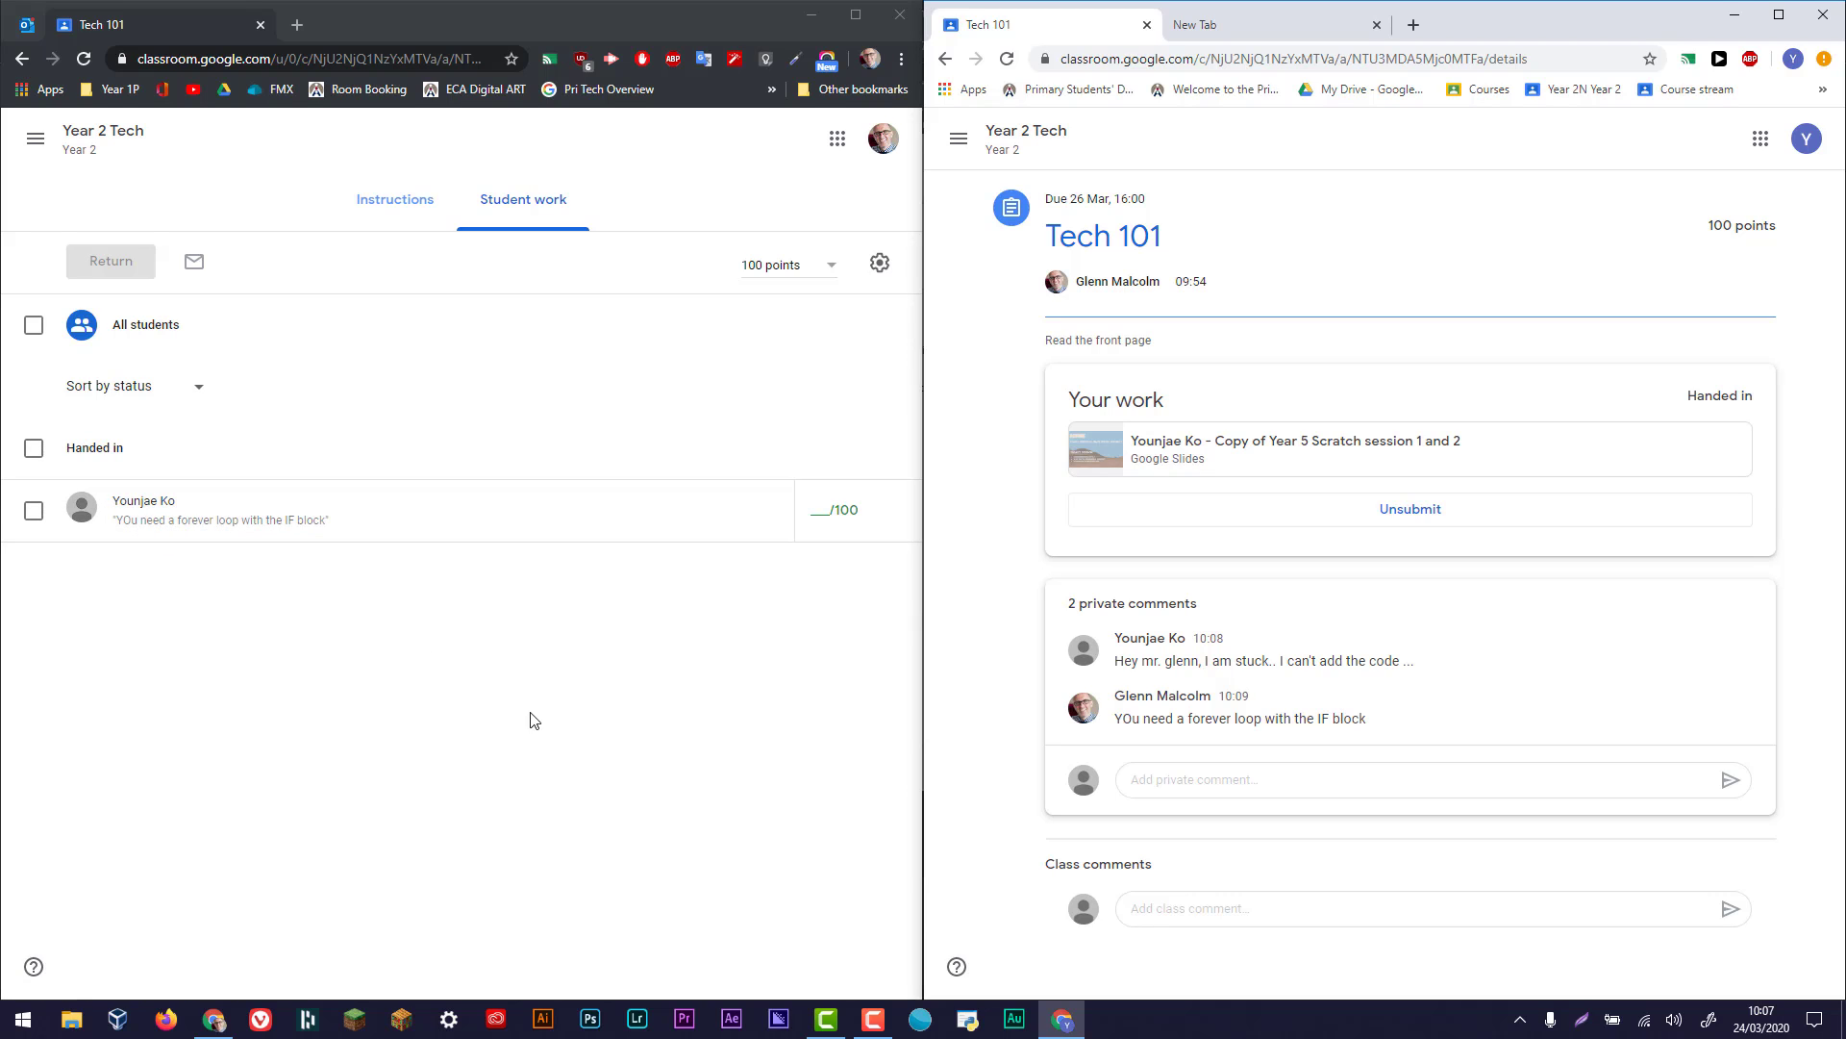
click(875, 1021)
click(1763, 929)
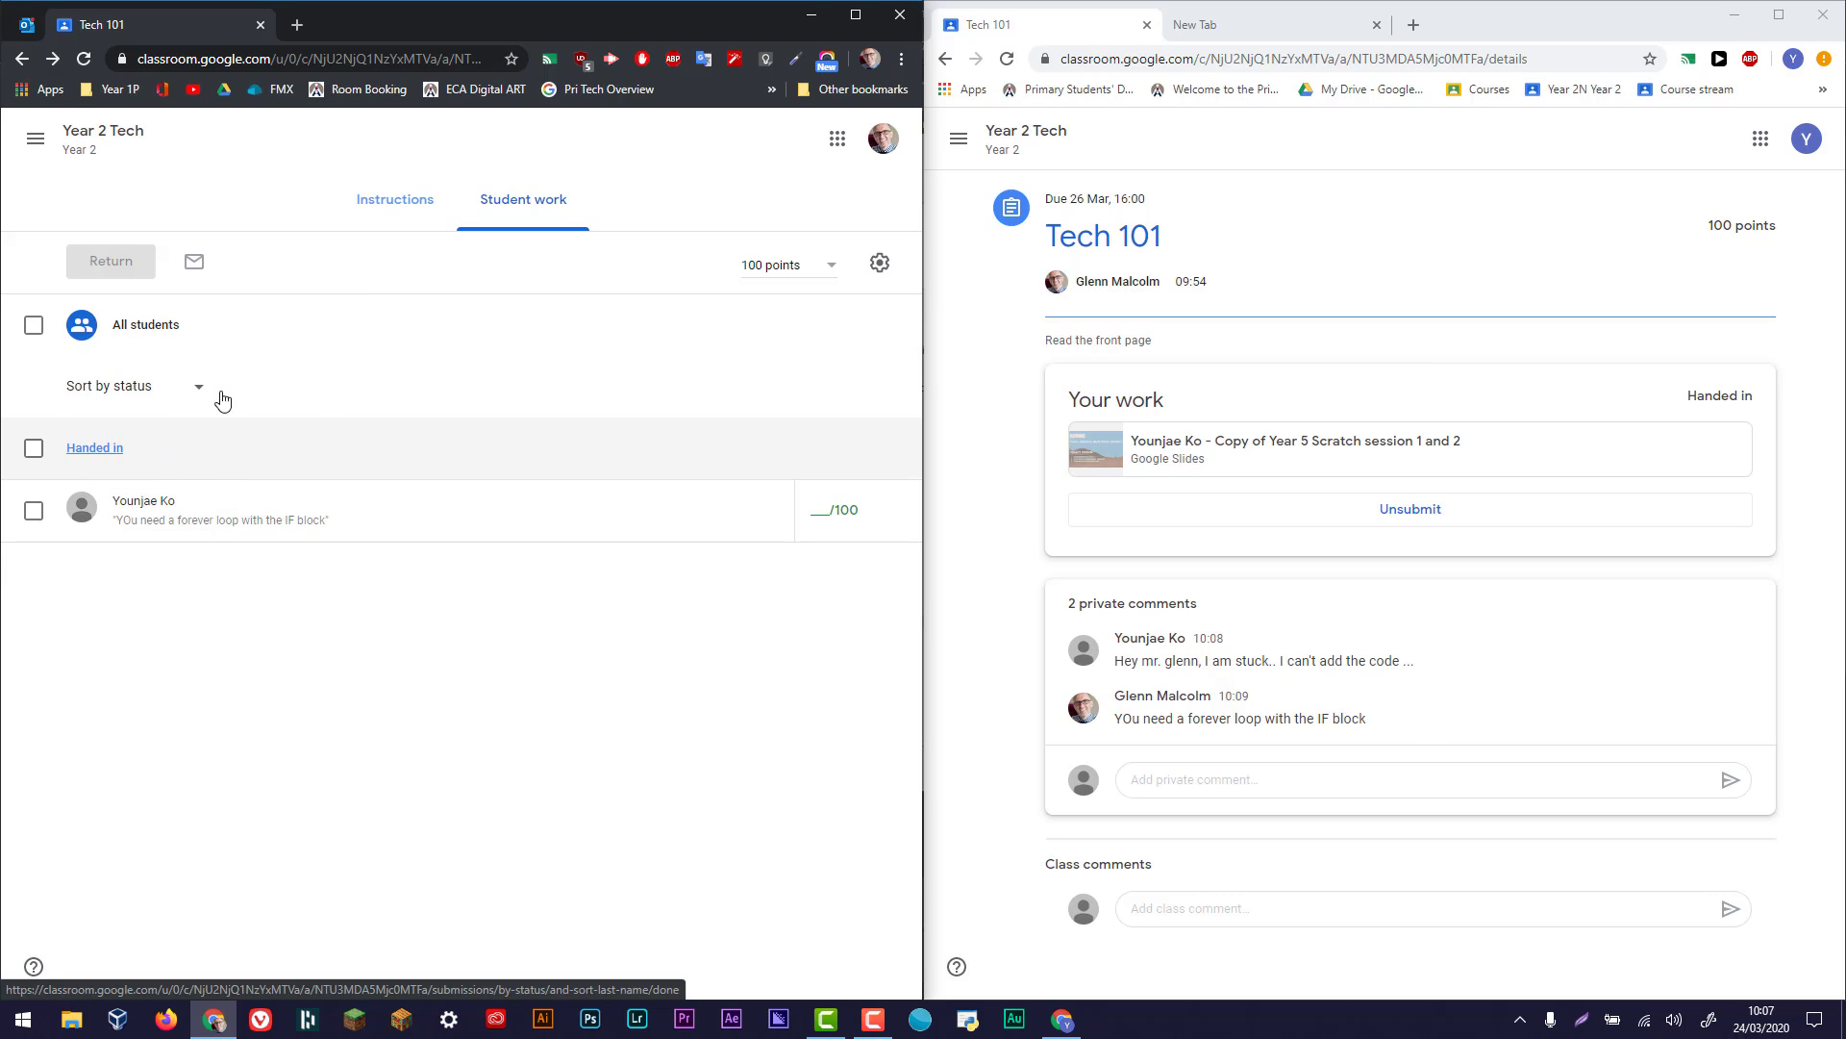
- Open the student's handed-in slides from the teacher's window and give them a mark of 100 out of 100
click(92, 447)
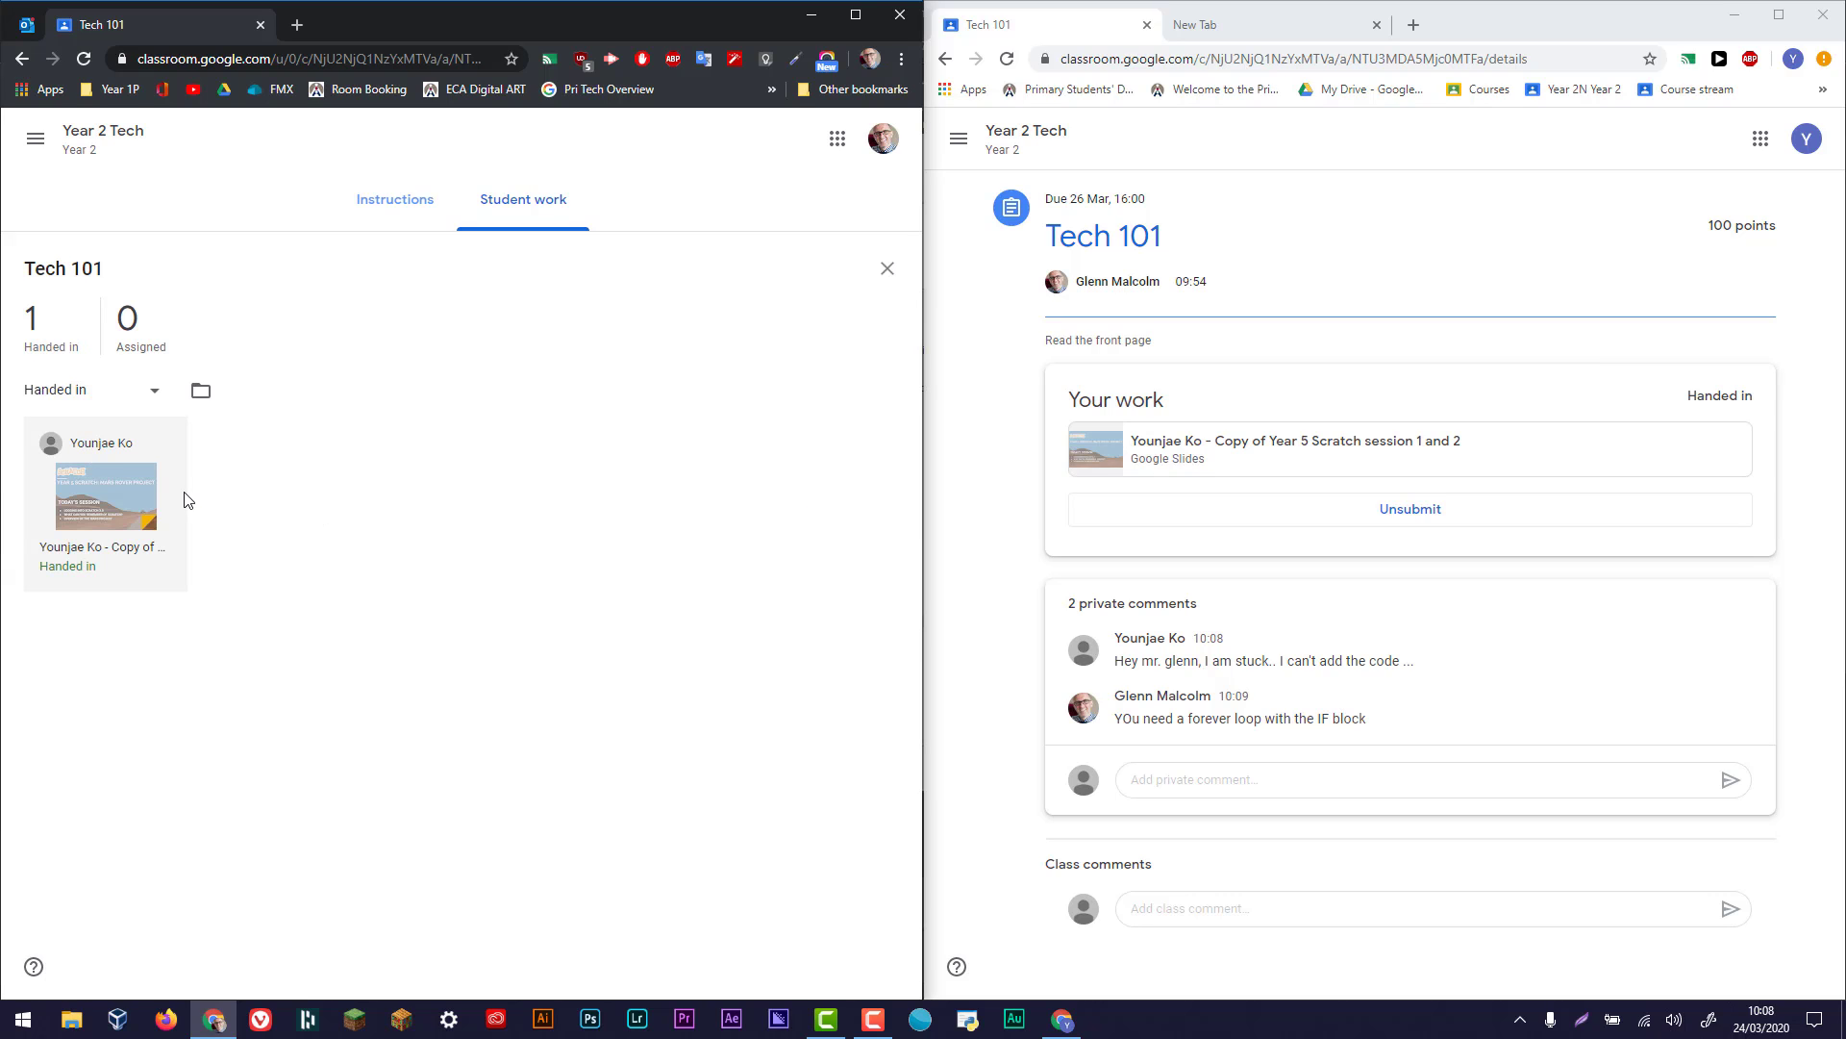
click(123, 549)
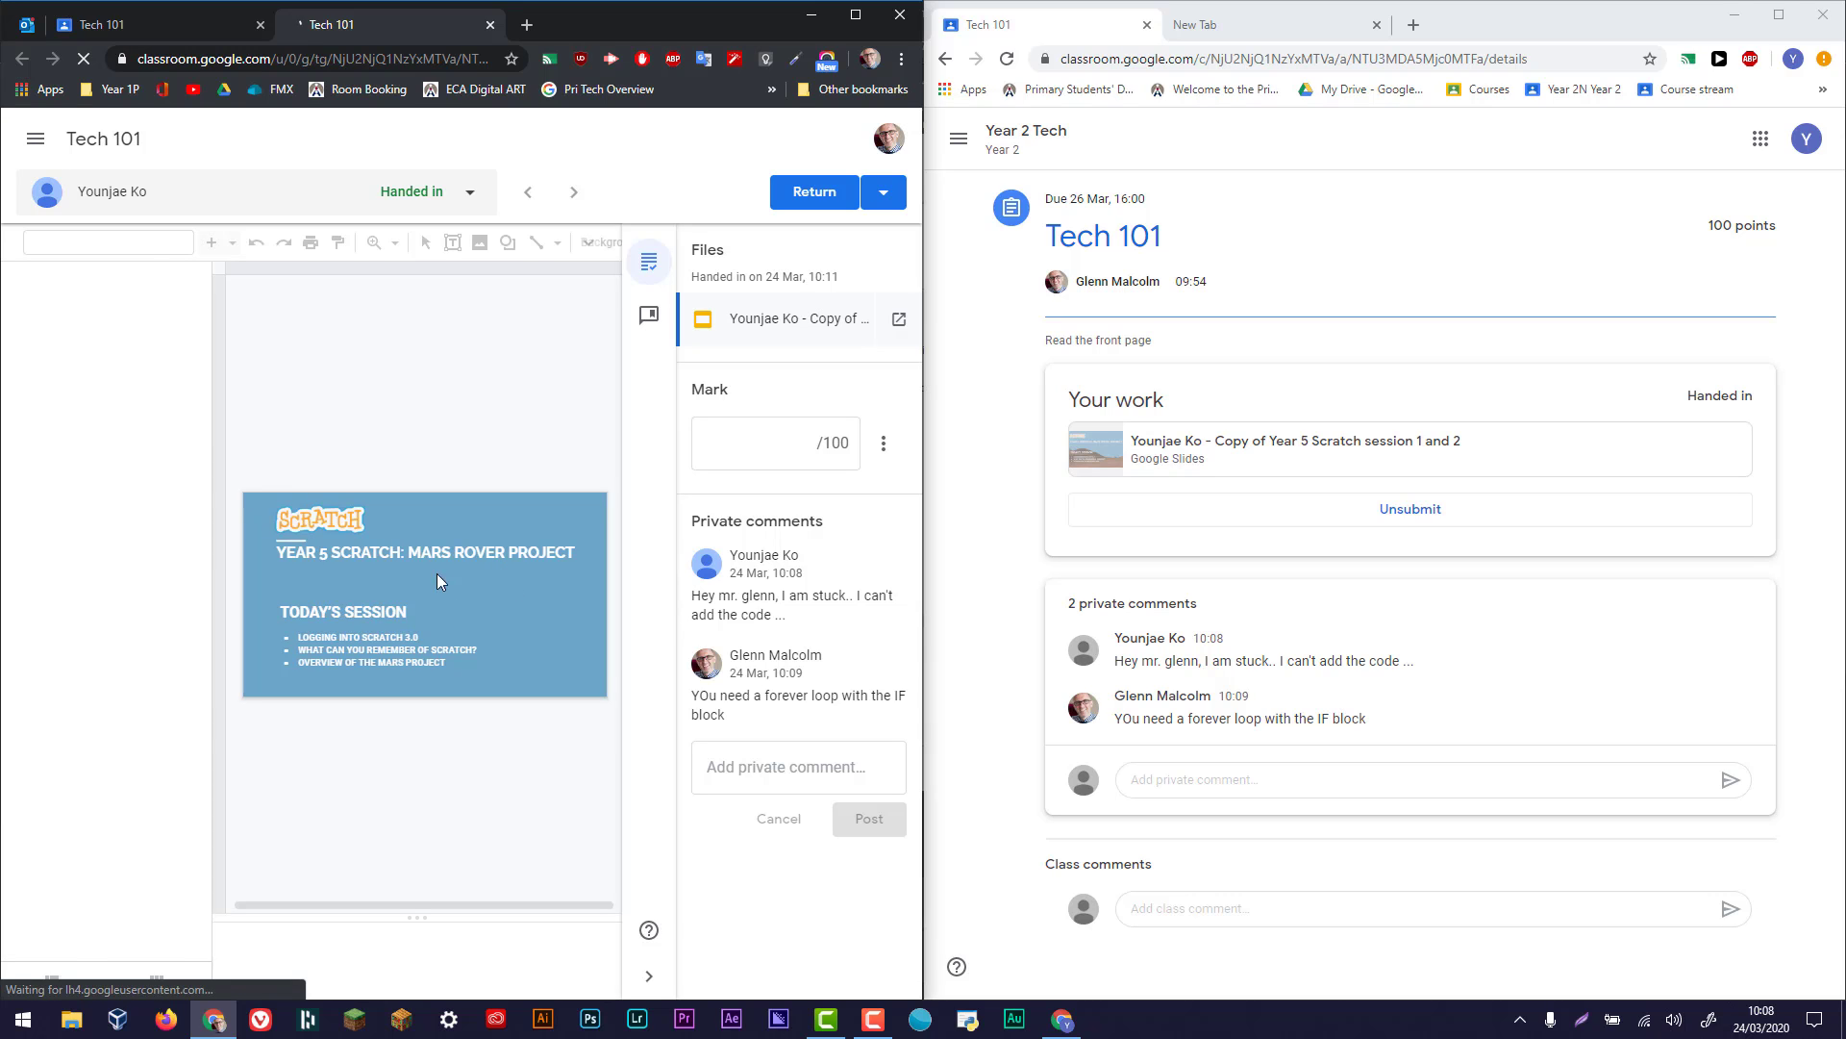
click(759, 444)
text(1)
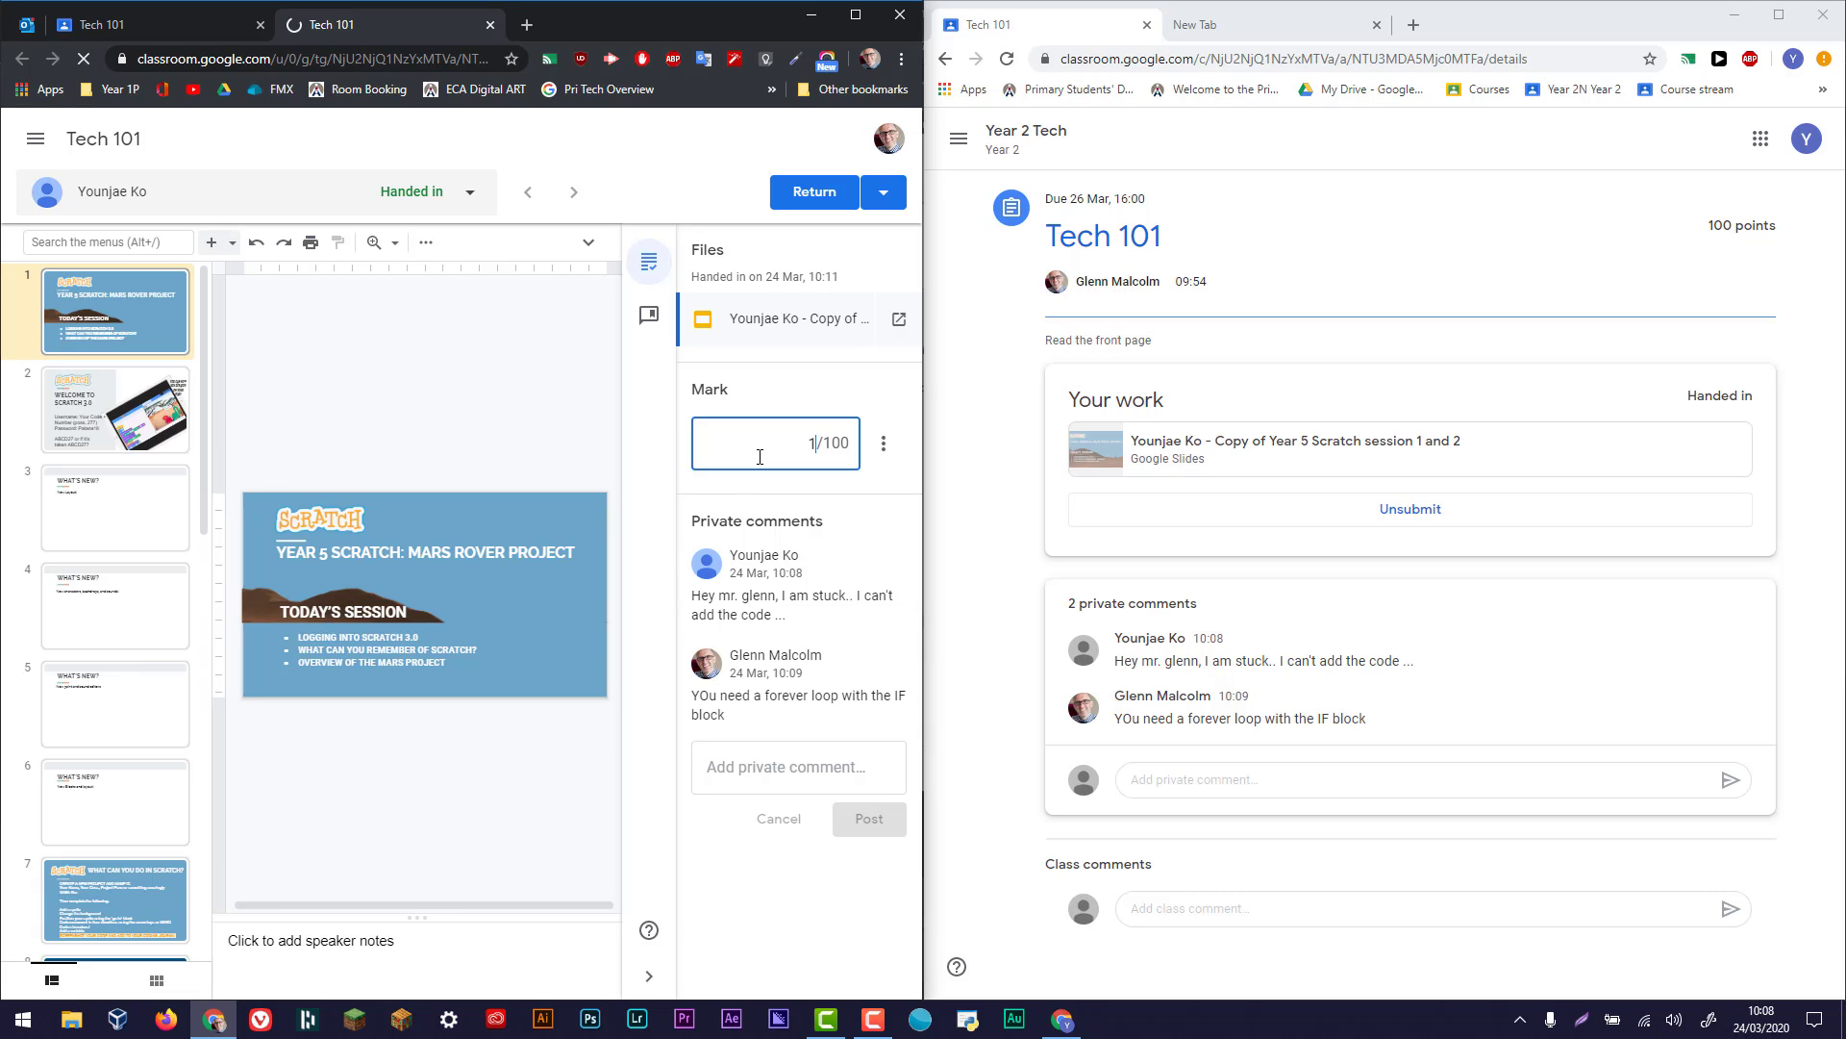
text(00)
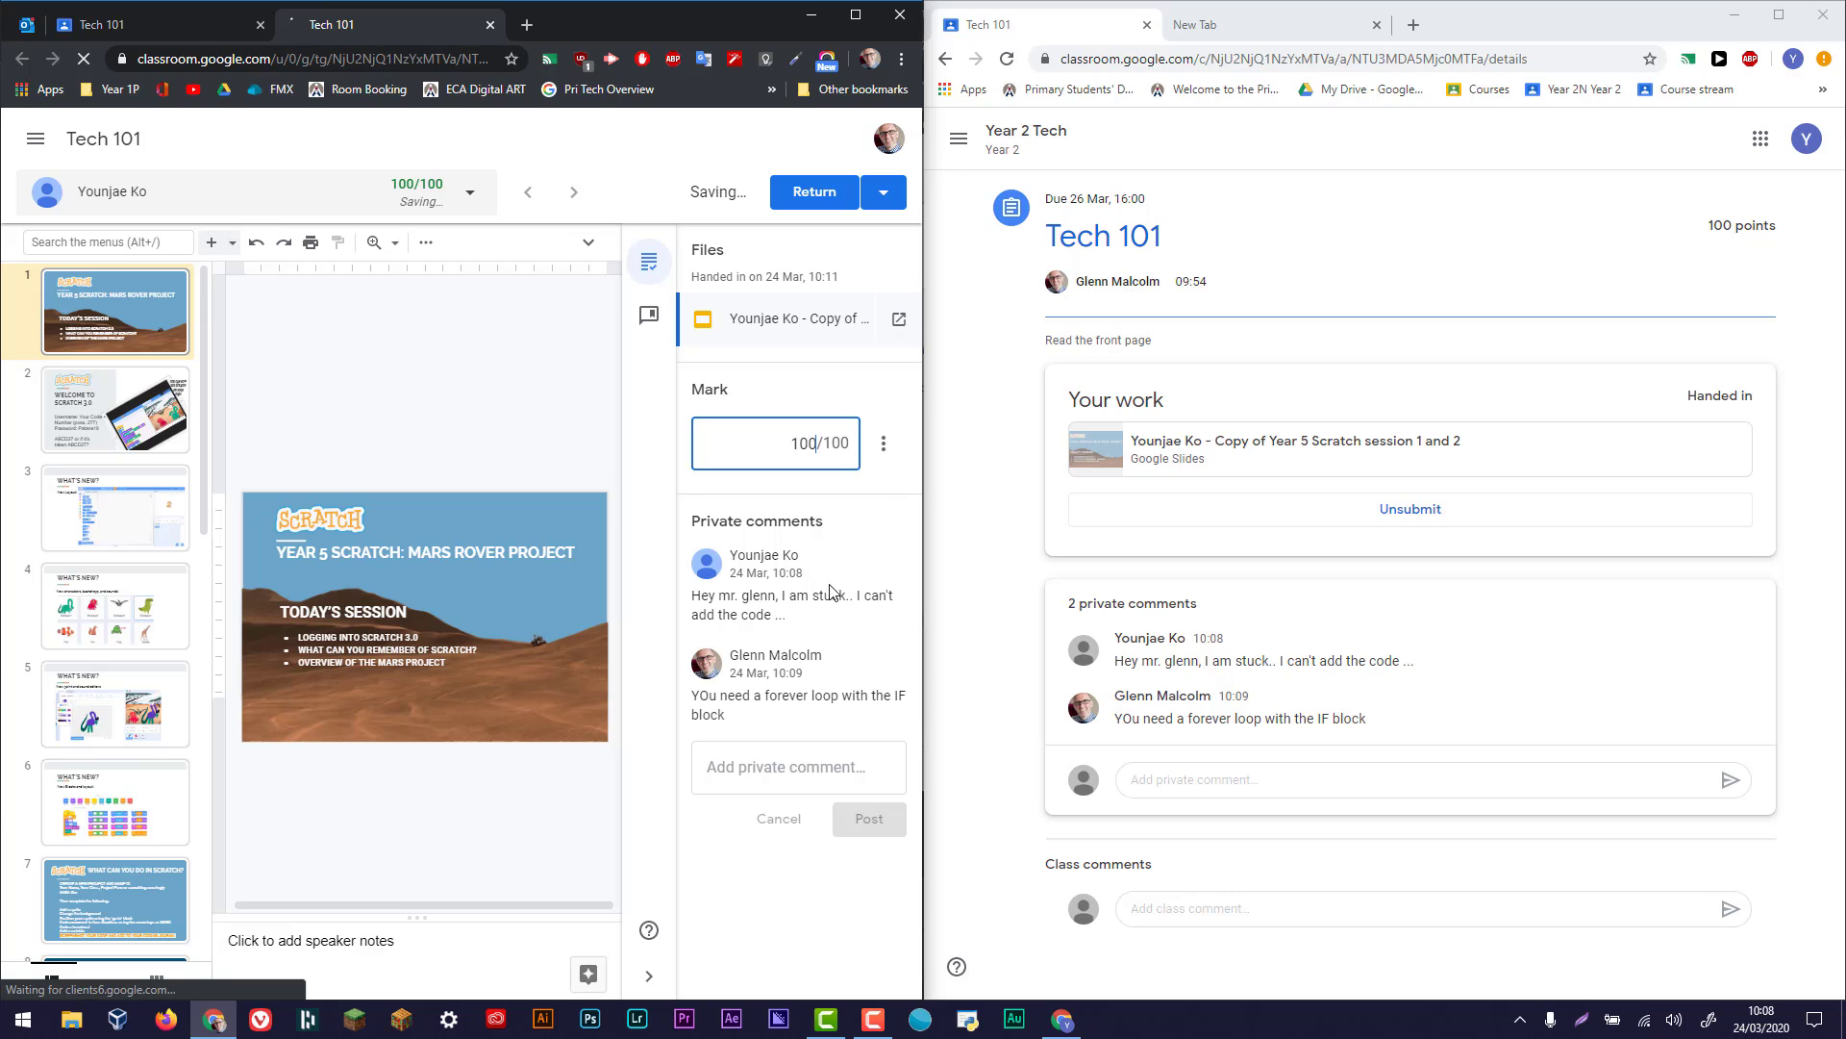
- Post a private comment on the marked submission saying "well done" with the student's first name and a smiley
click(783, 770)
text(we)
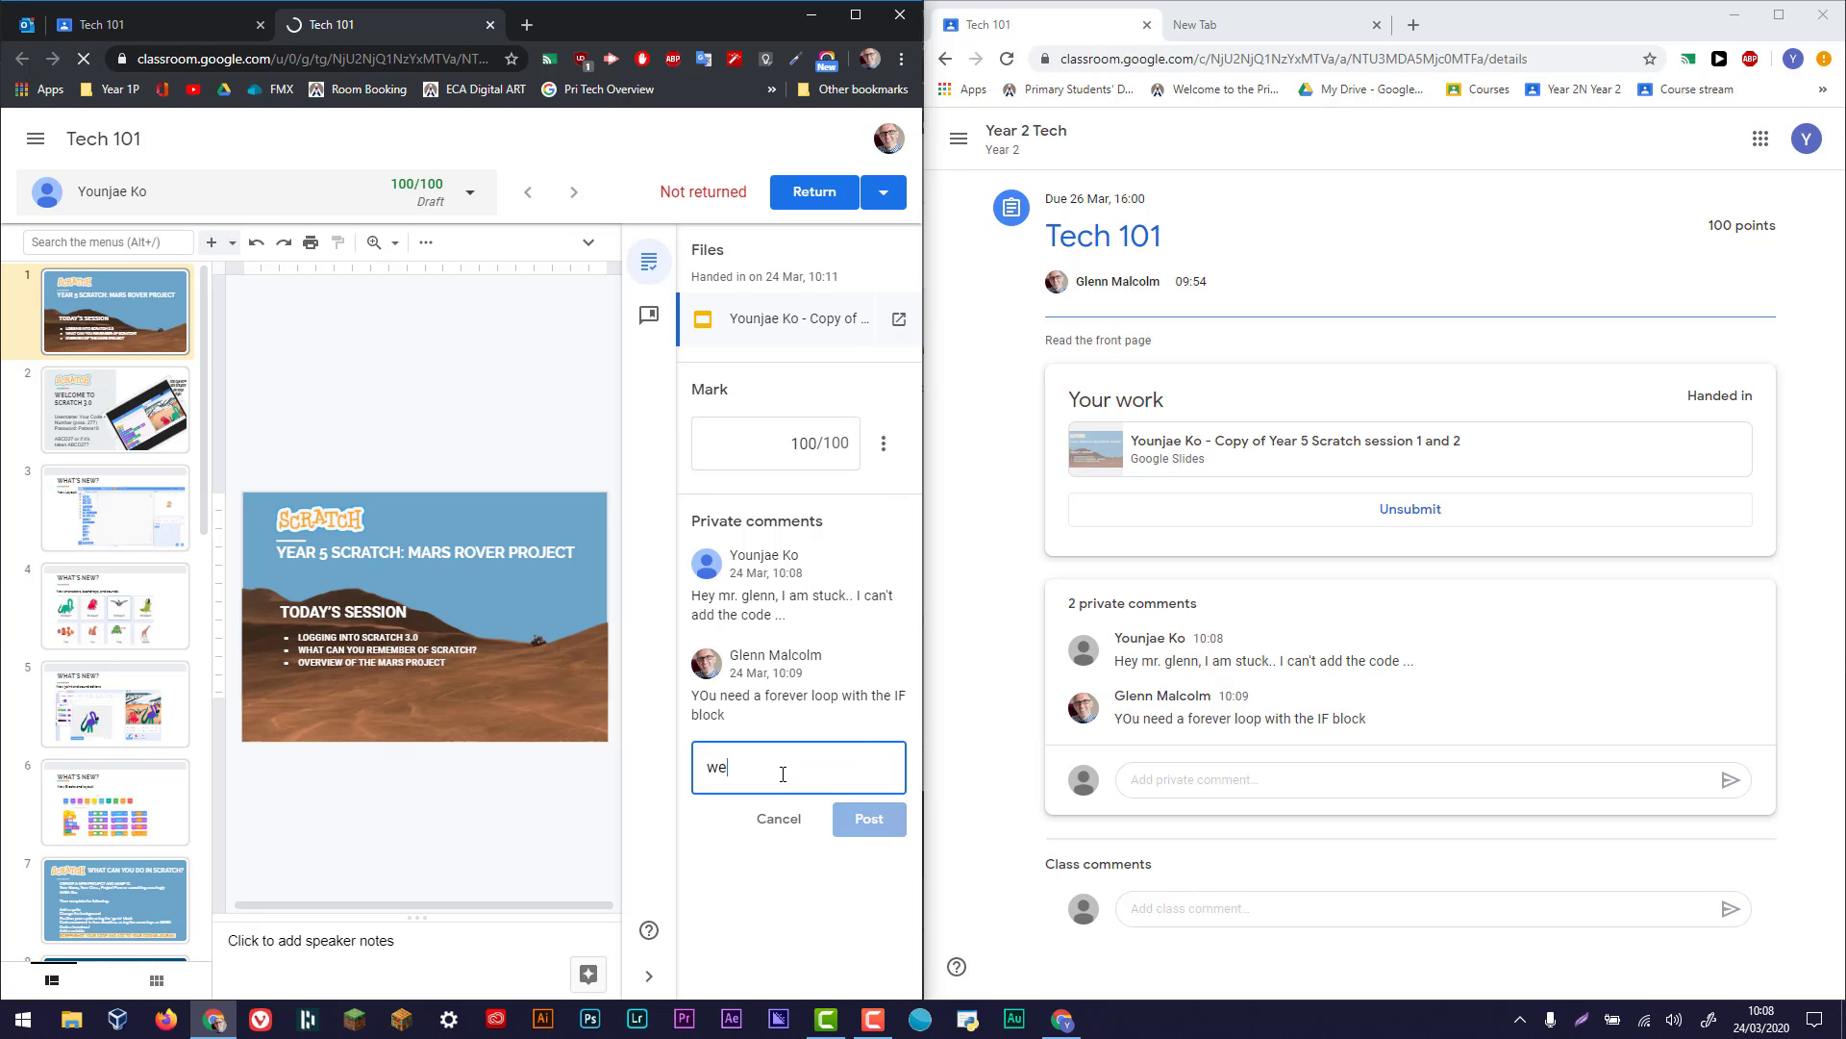
text(el)
key(BackSpace)
text(l)
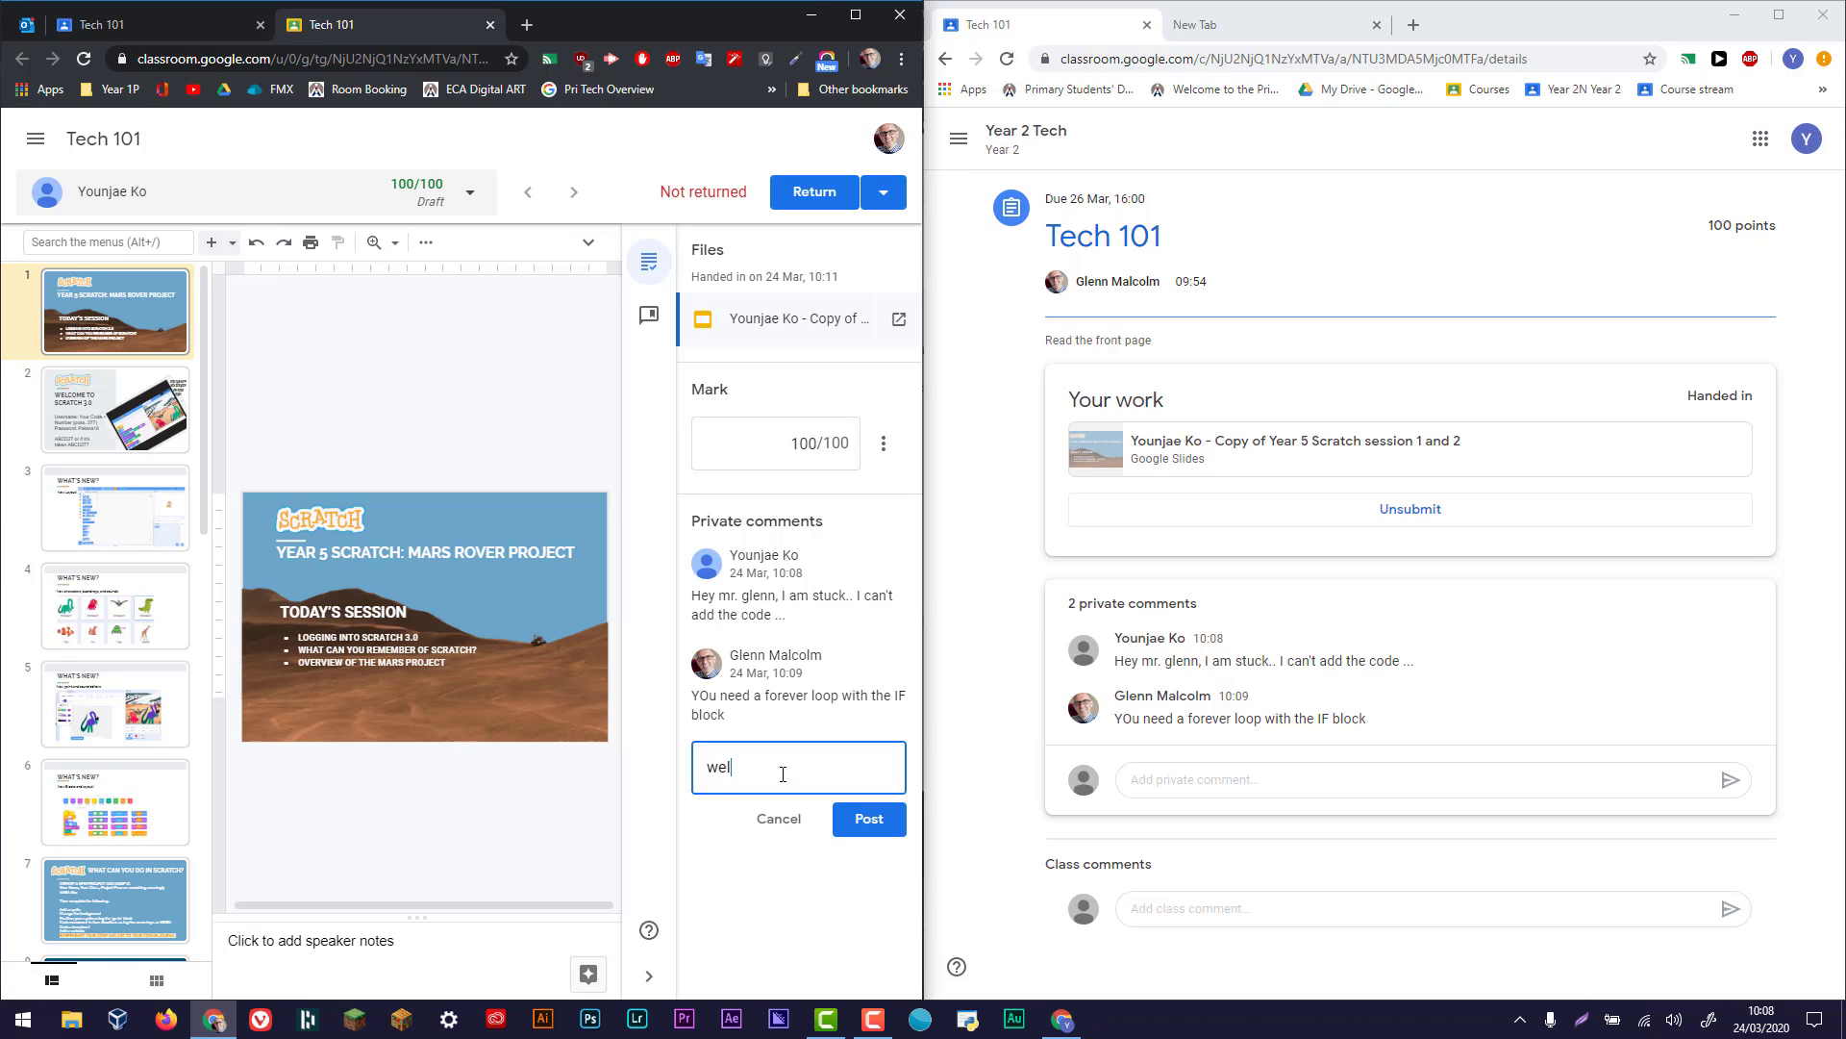
text(l done :)
text(oshua!:))
click(869, 818)
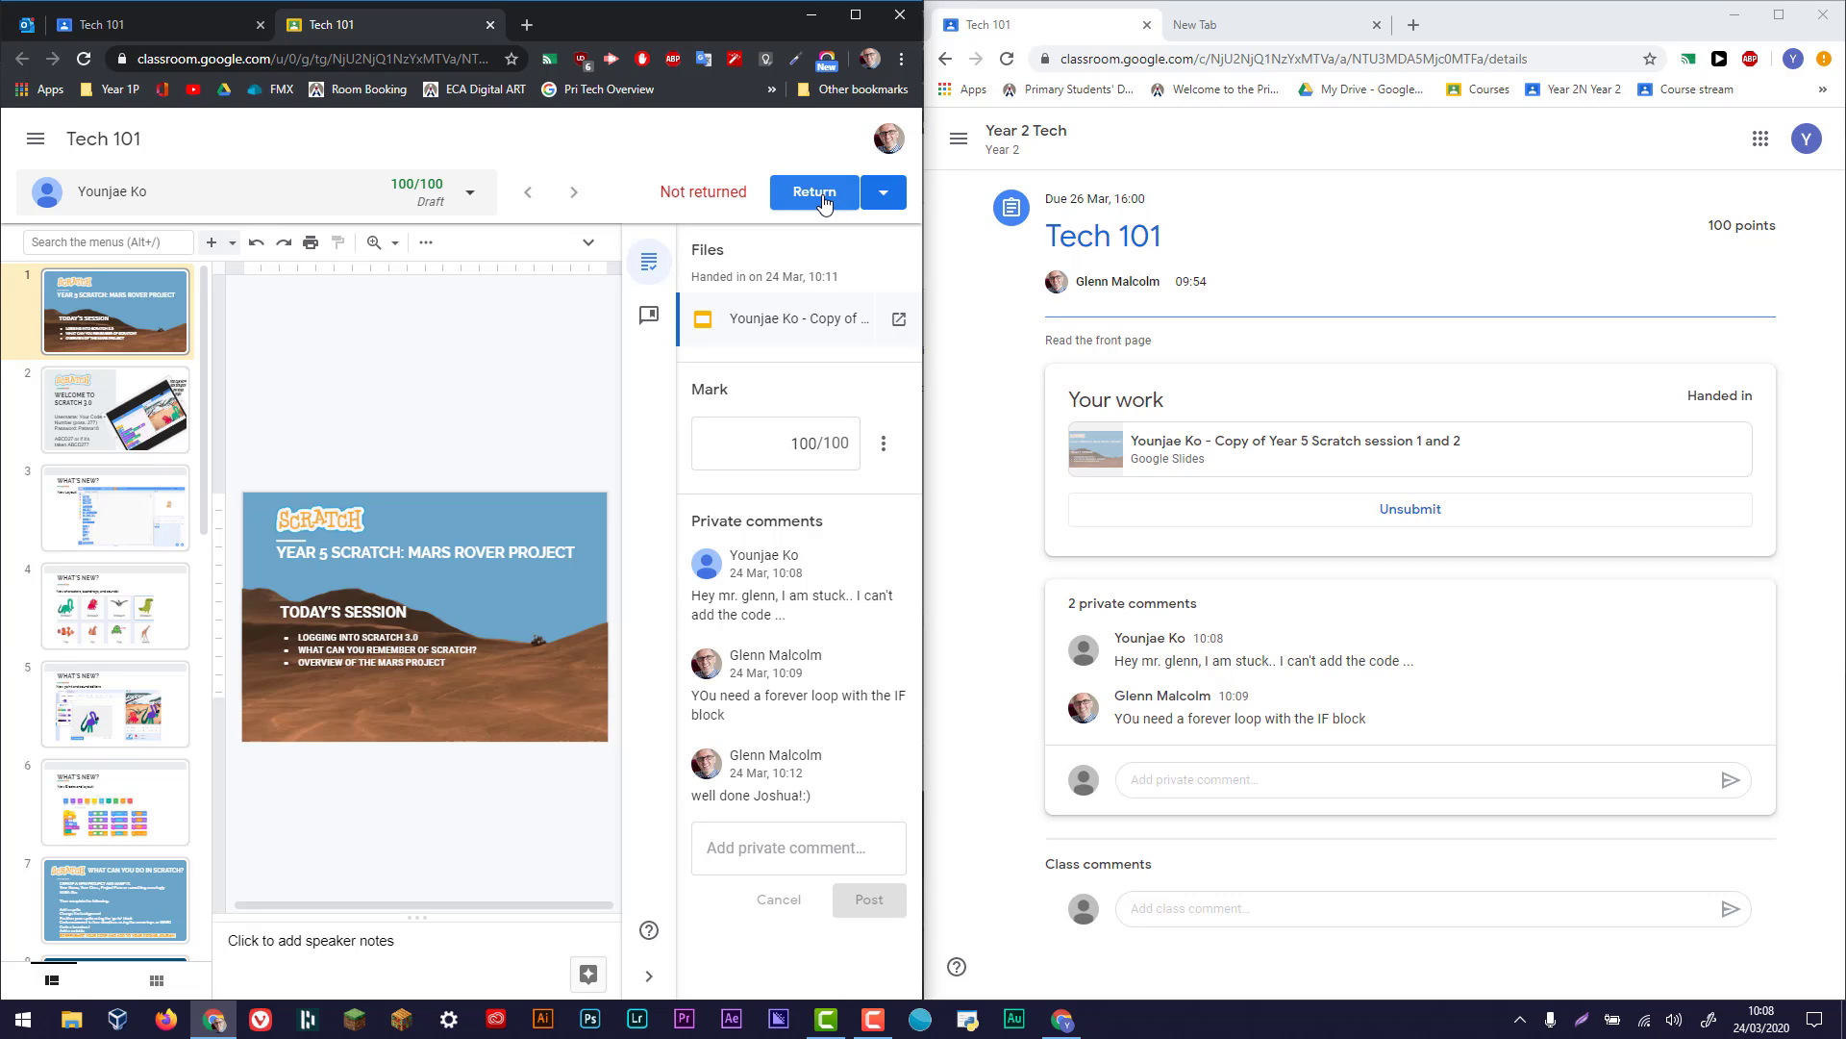
- Examine the options for returning submissions and the student list with its sorting choices
click(884, 193)
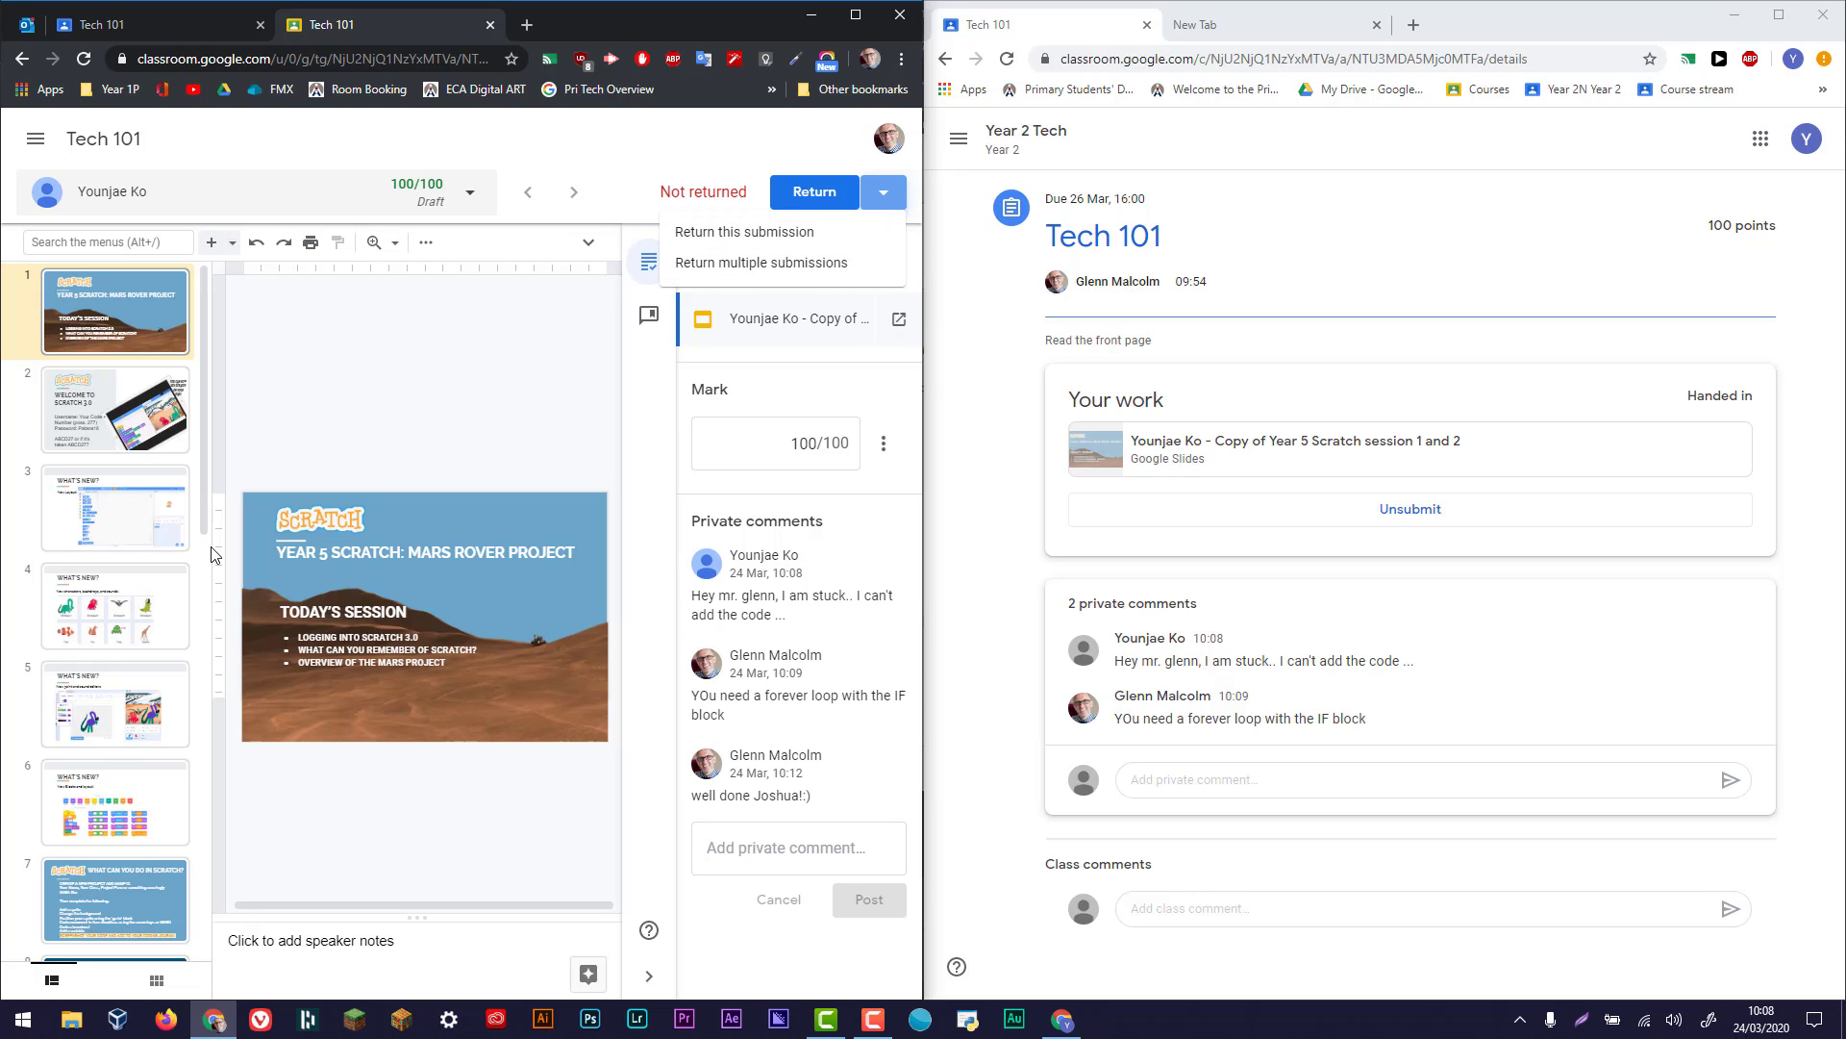
click(479, 194)
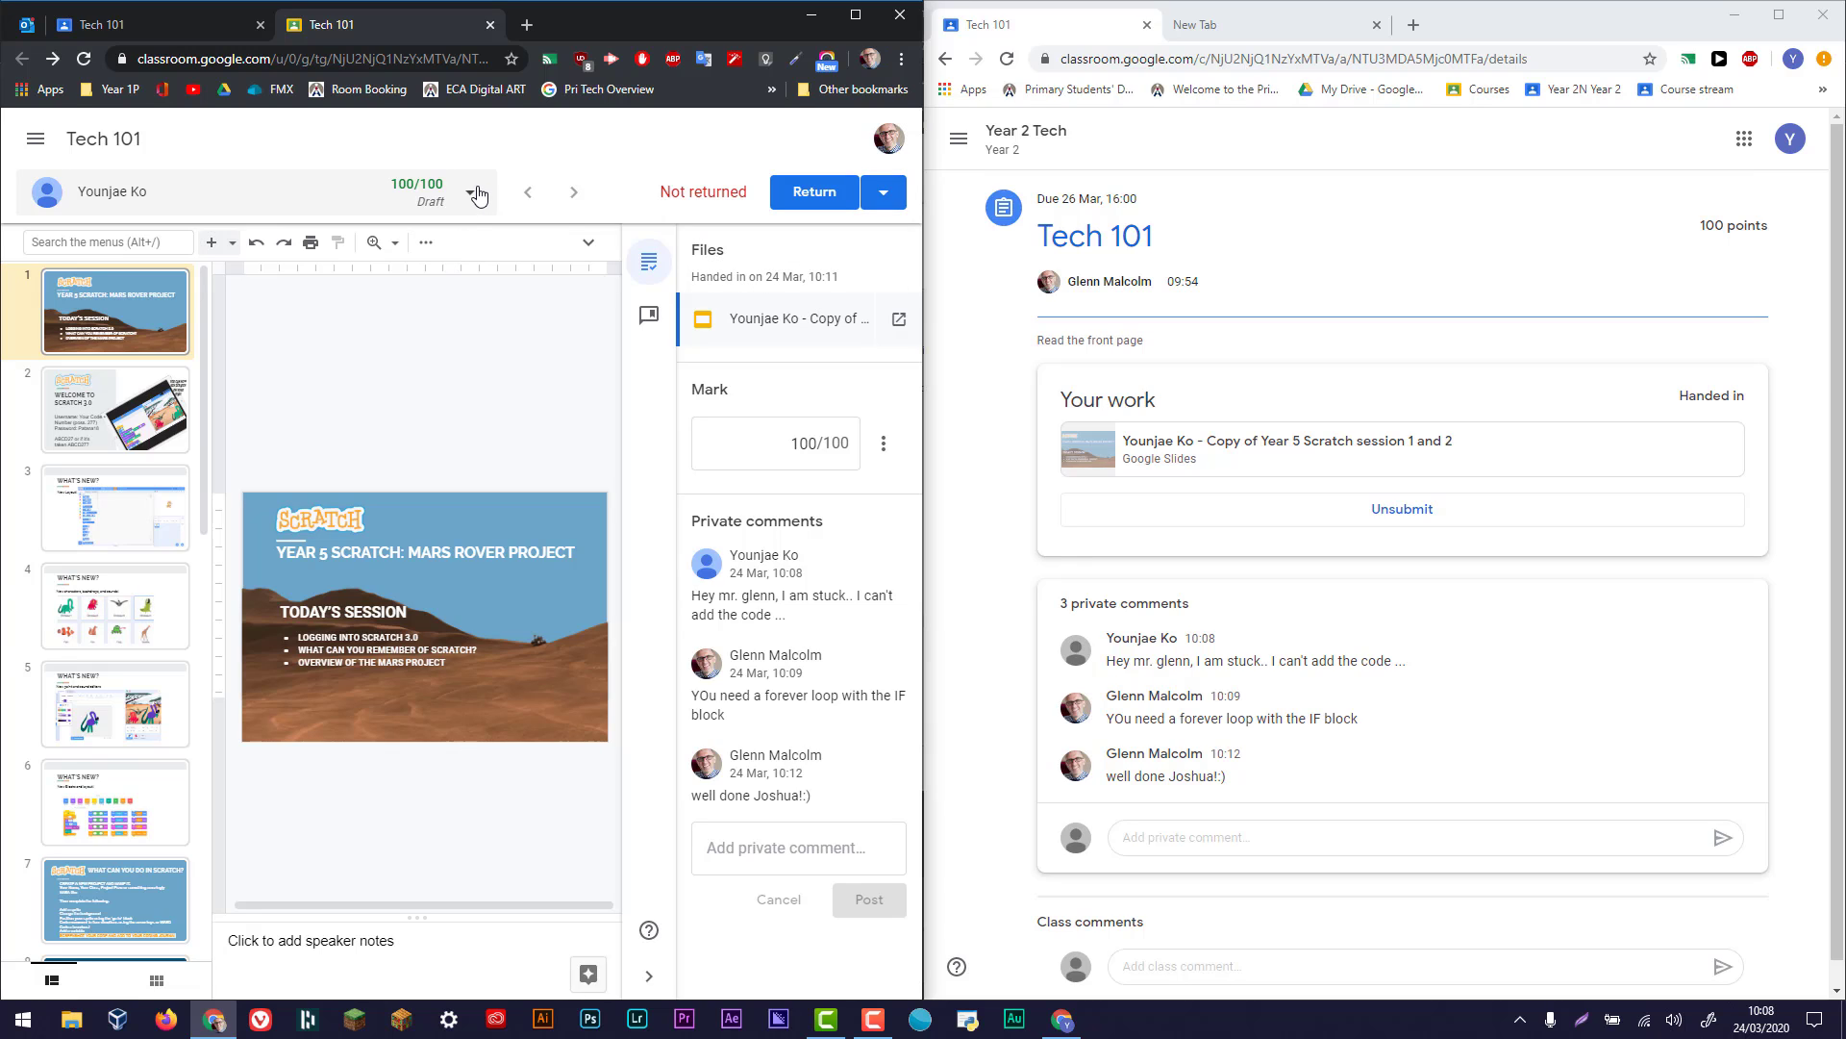
click(474, 199)
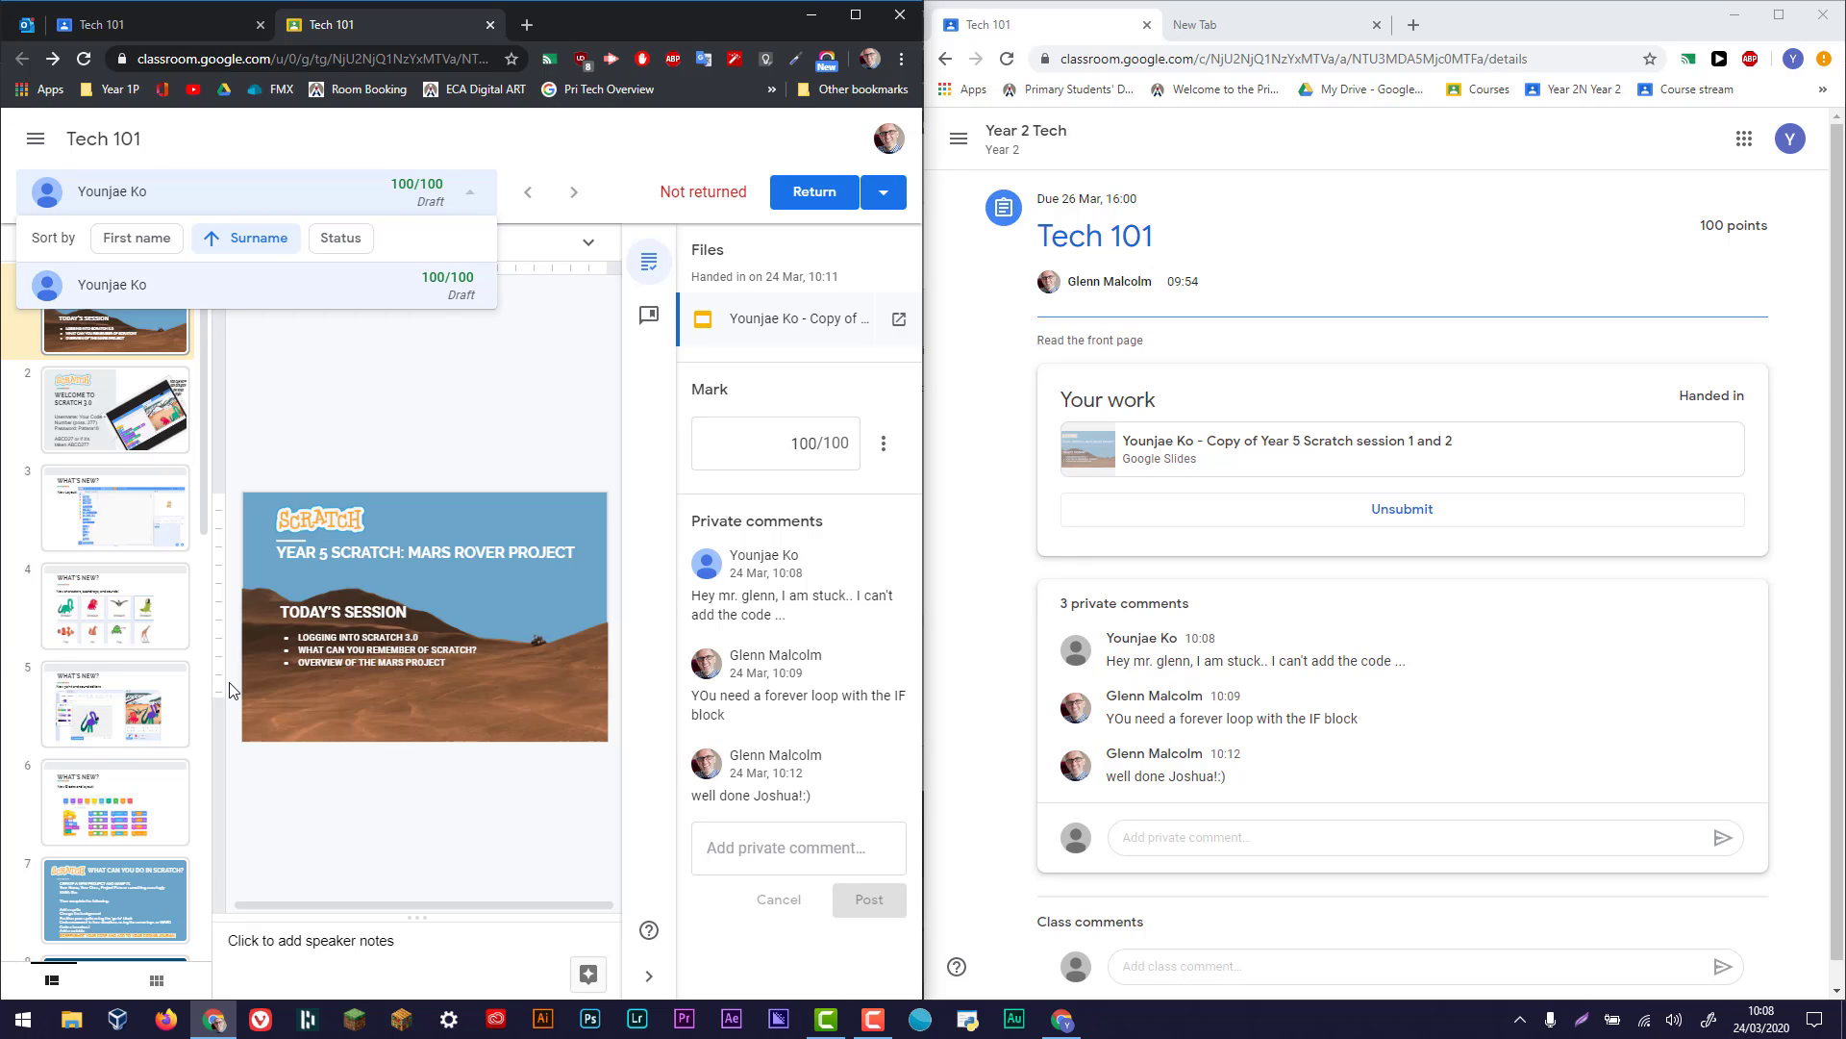
click(474, 190)
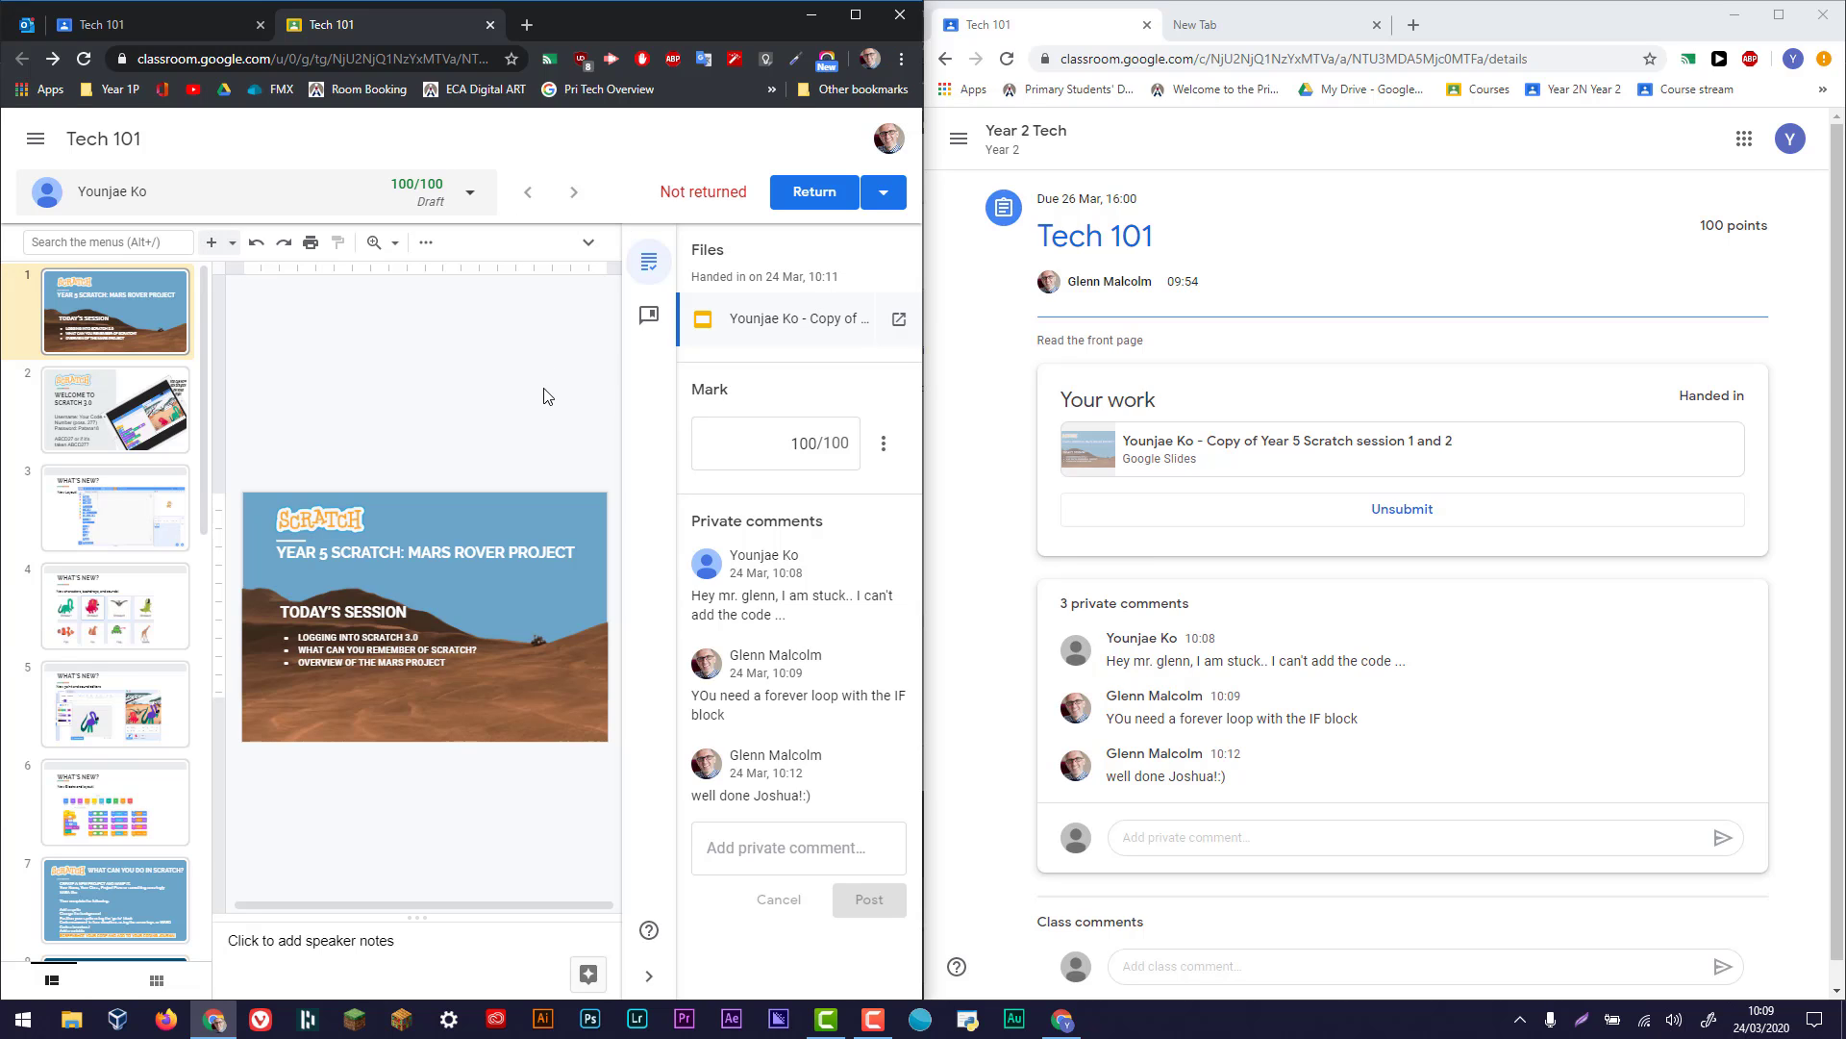
- Open the comment bank and go through its three-part introduction to the end
click(648, 315)
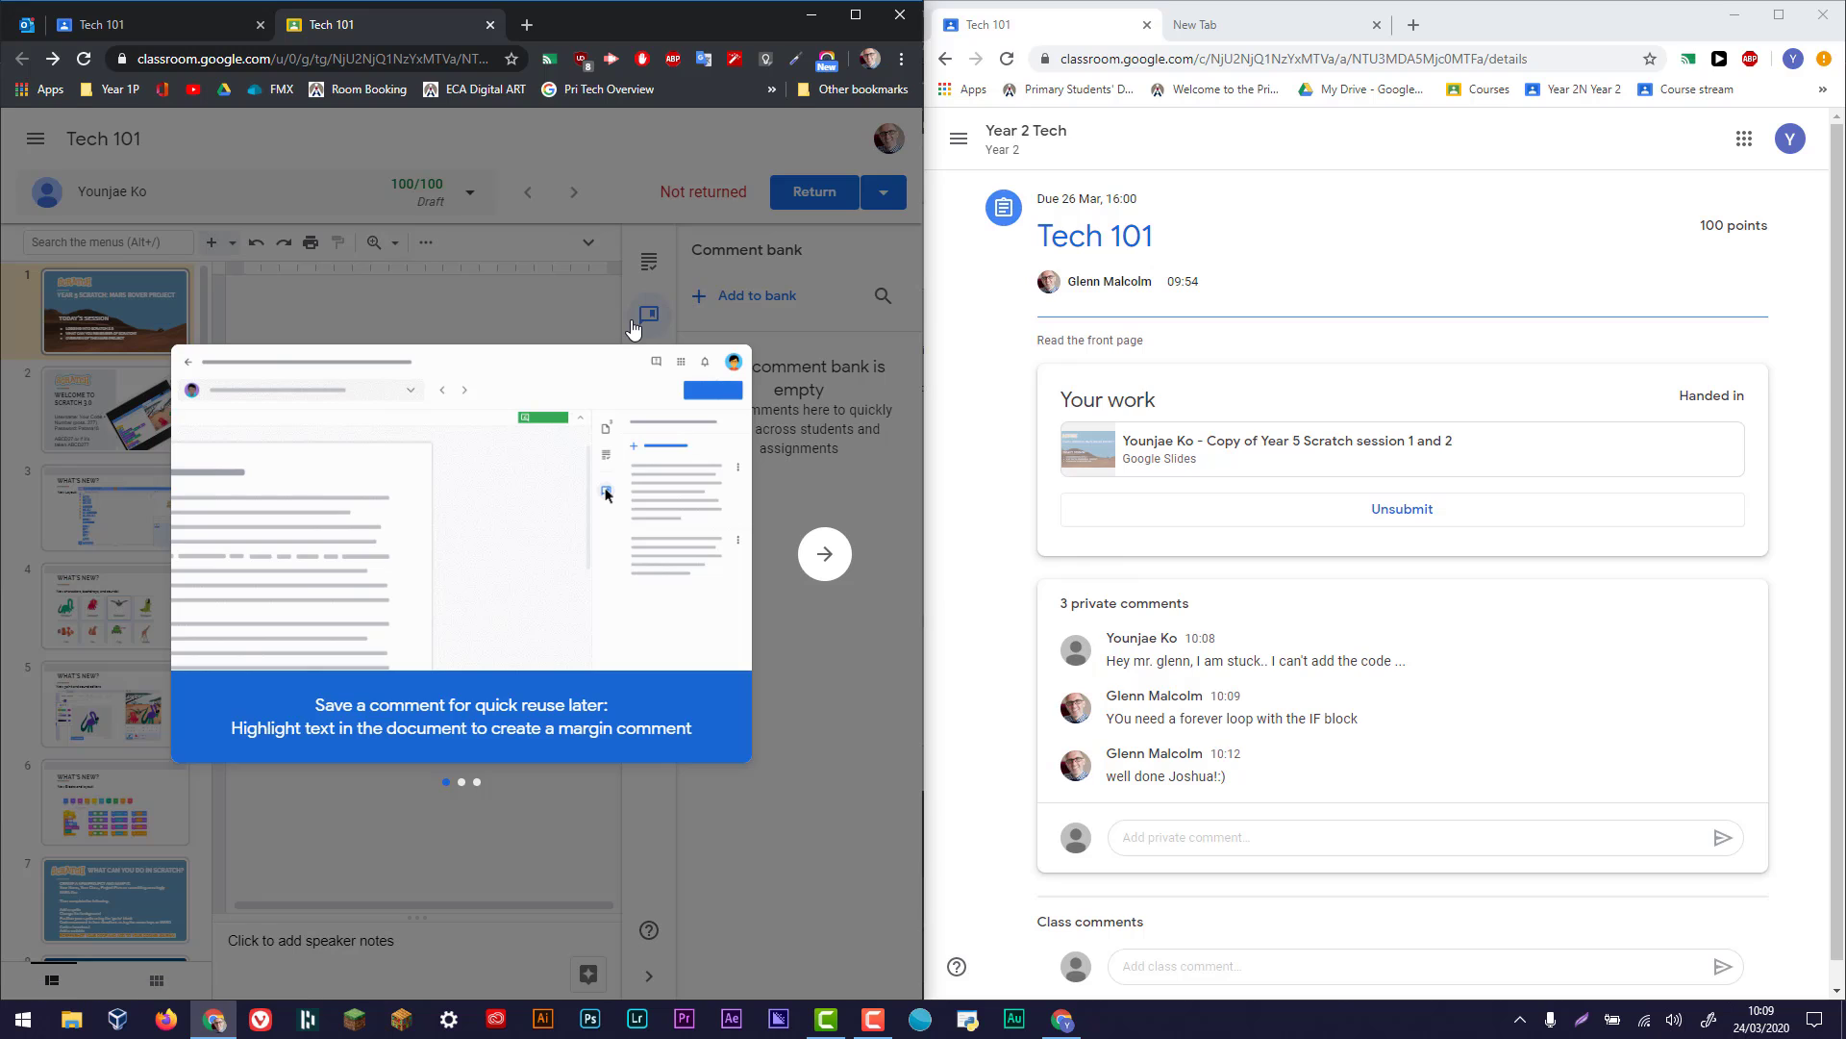
click(829, 556)
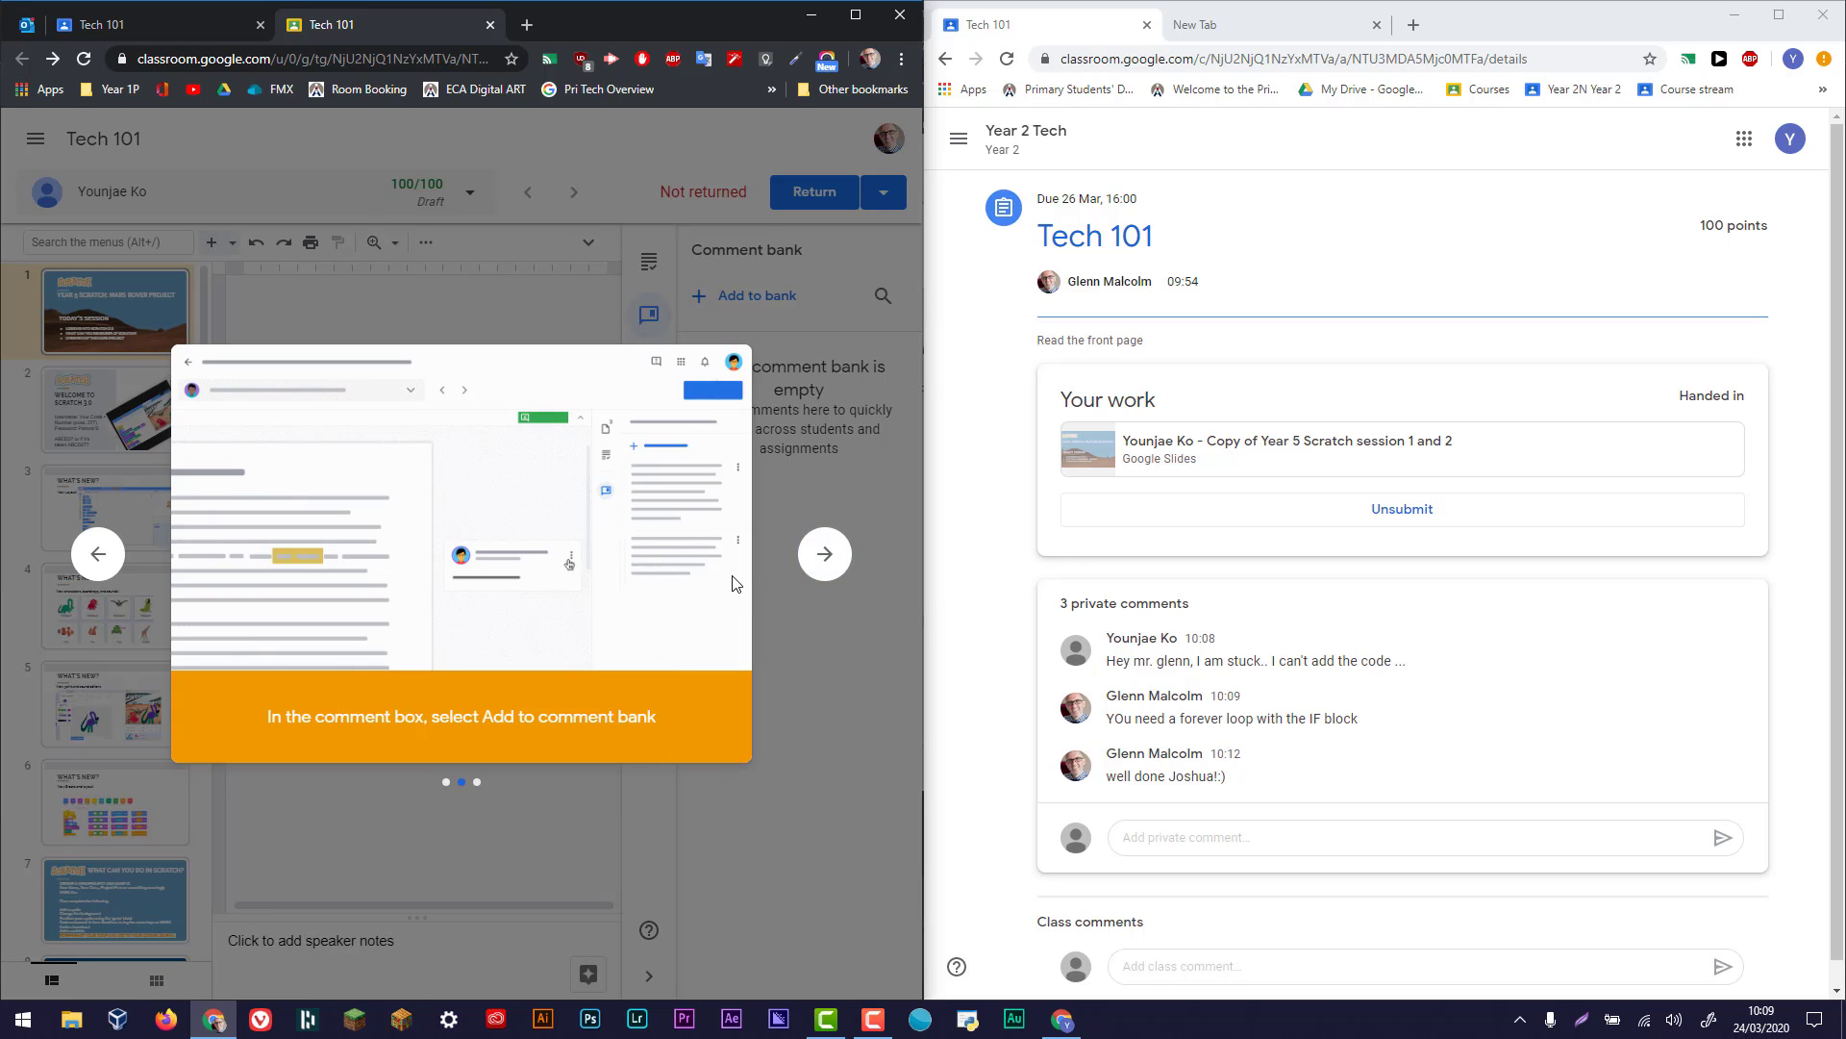
click(824, 554)
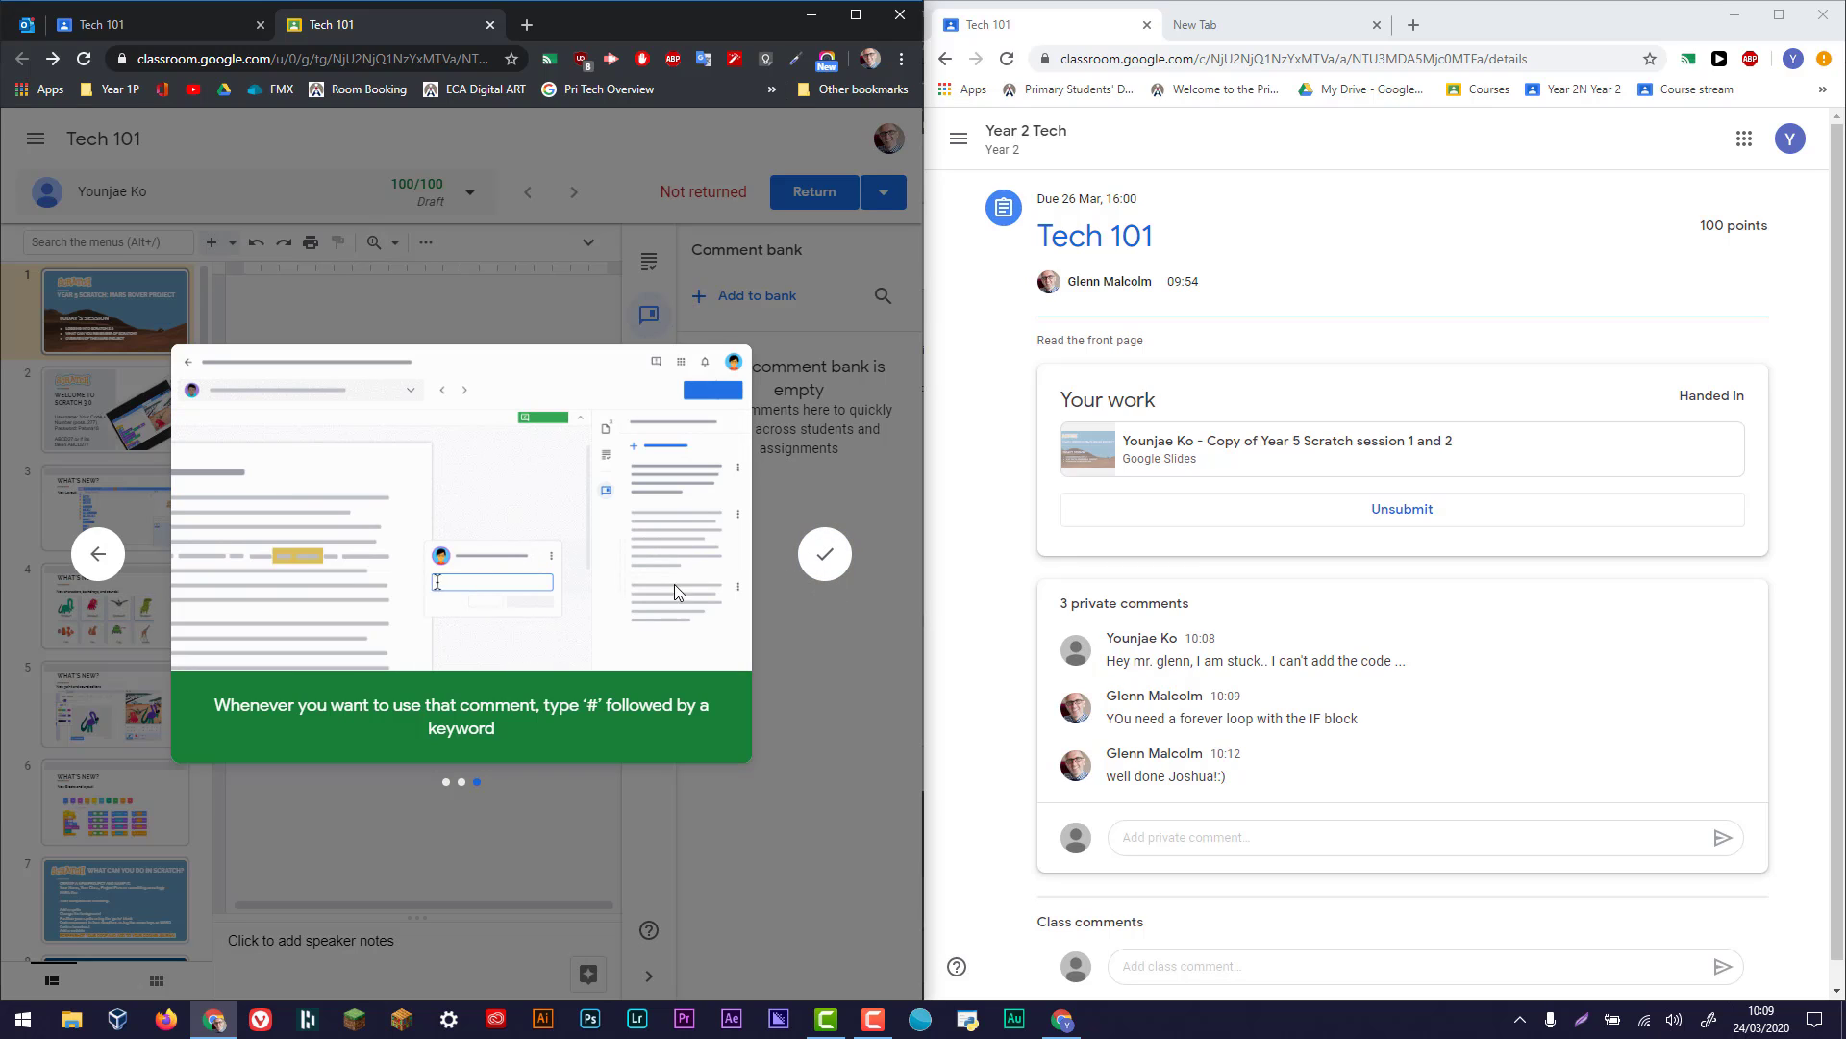
click(825, 554)
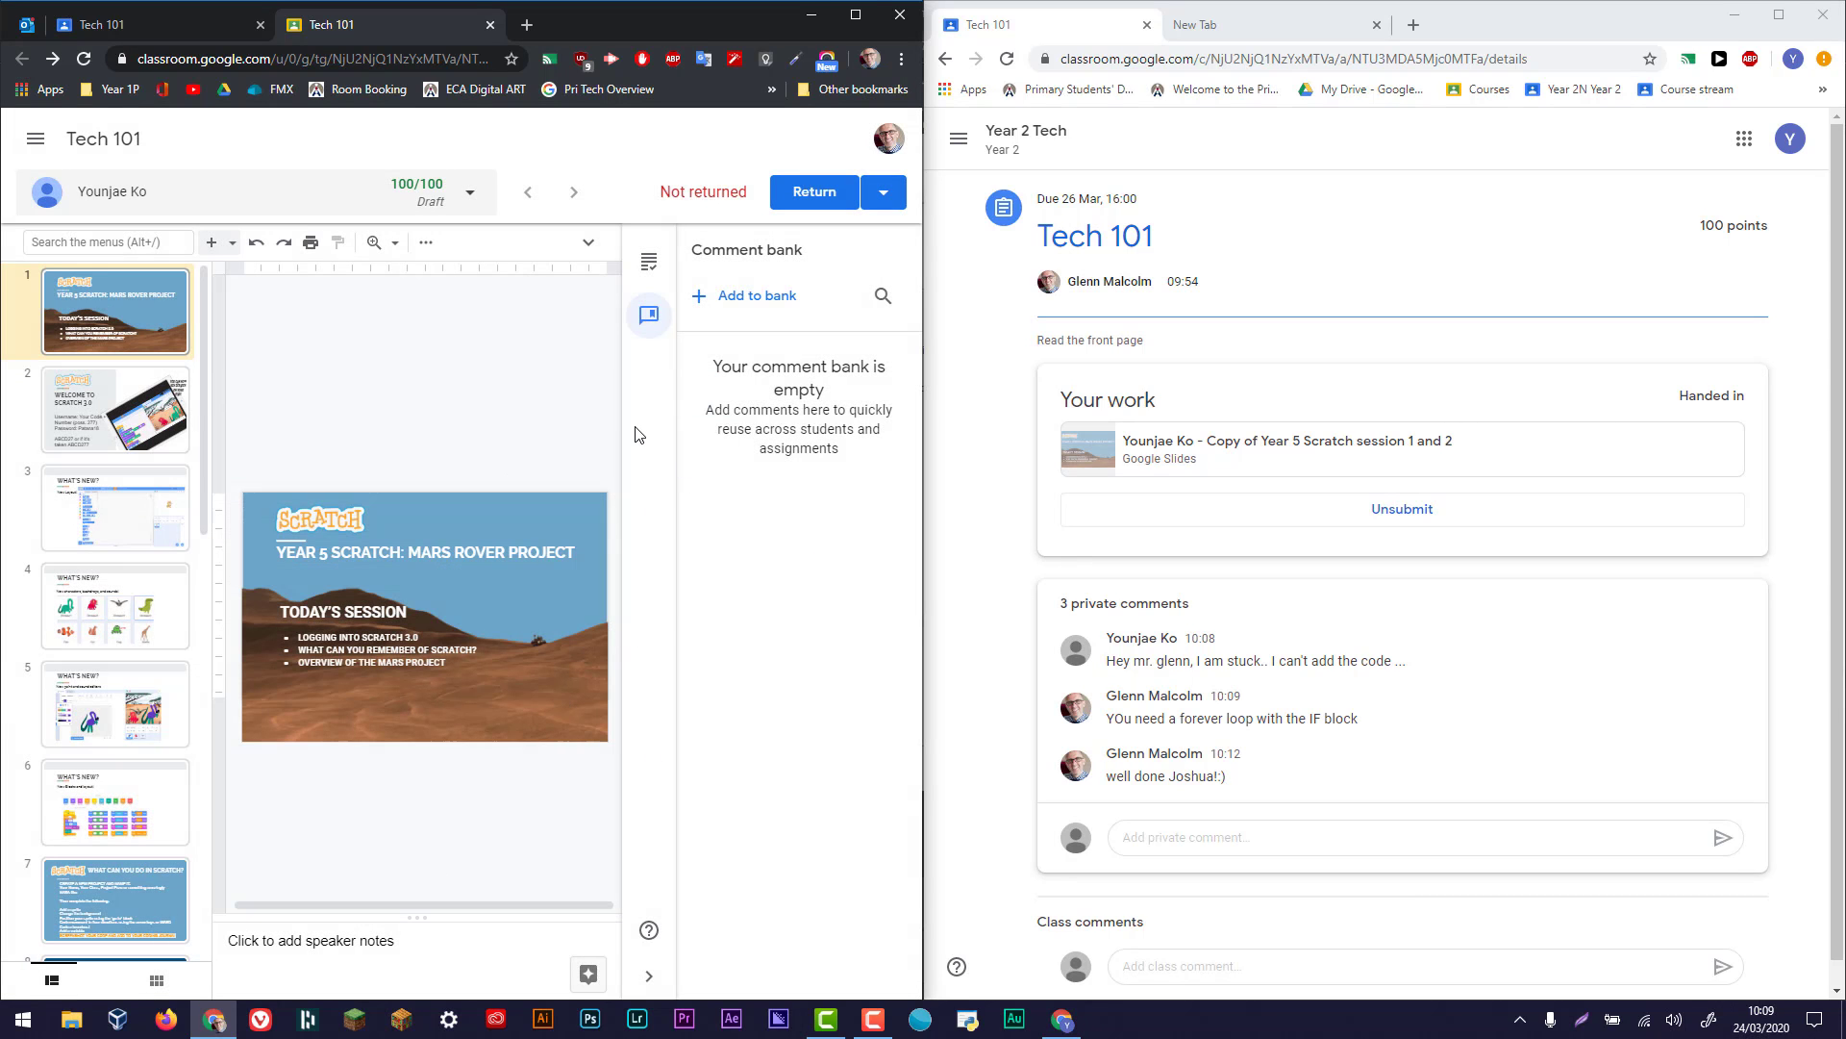
- Look at the comment bank's form for adding comments without saving one, and return the marked 100/100 work to the student
click(759, 298)
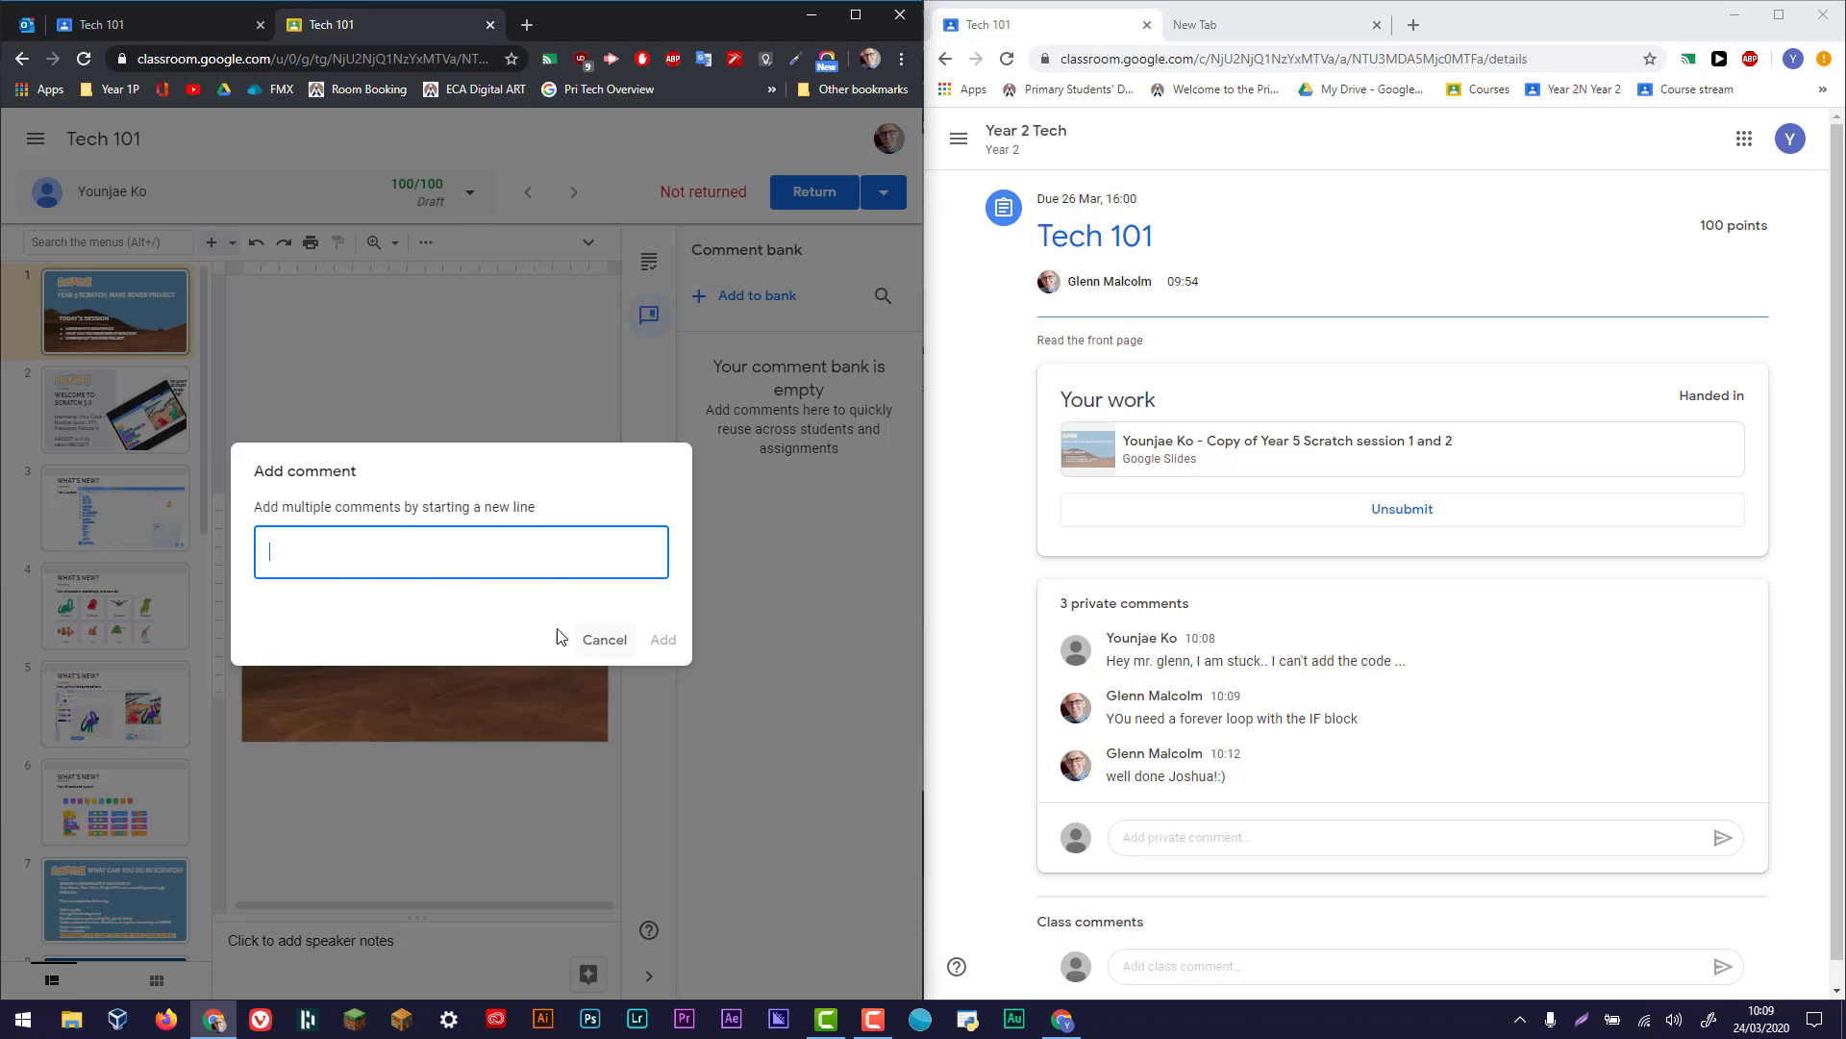
click(596, 642)
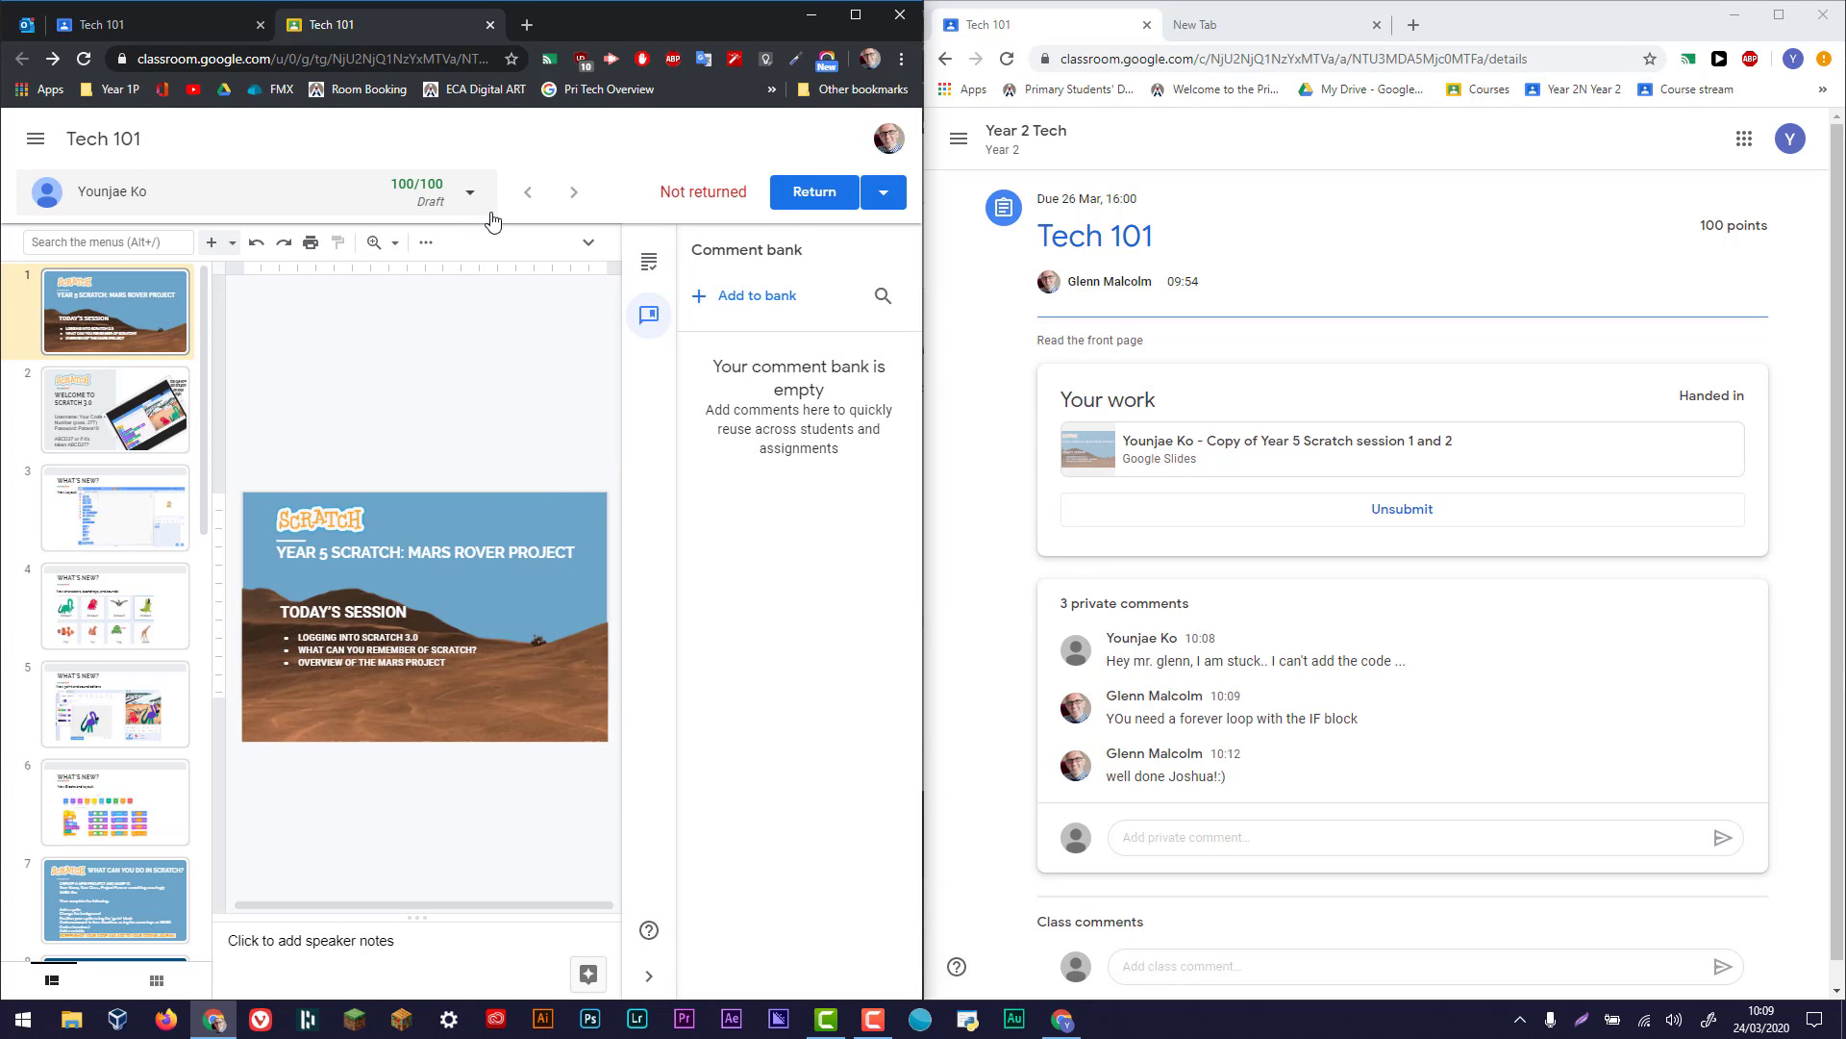
click(814, 193)
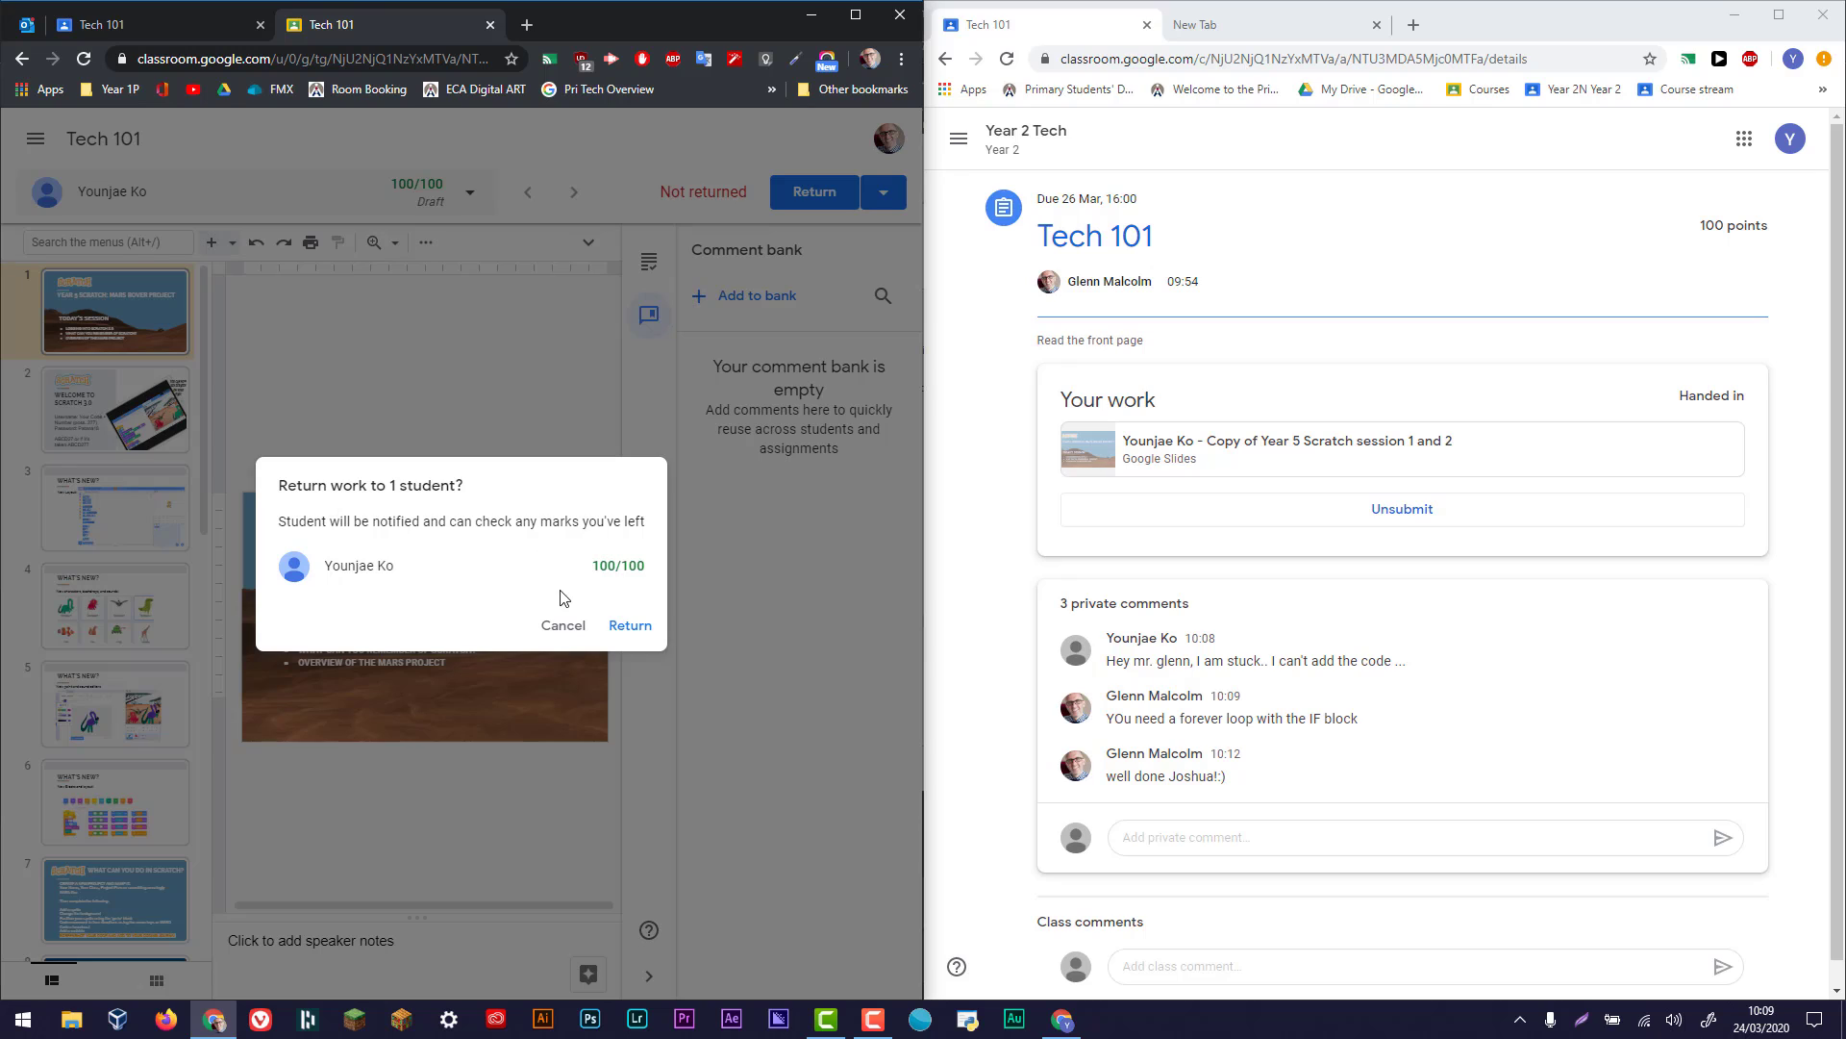
click(631, 626)
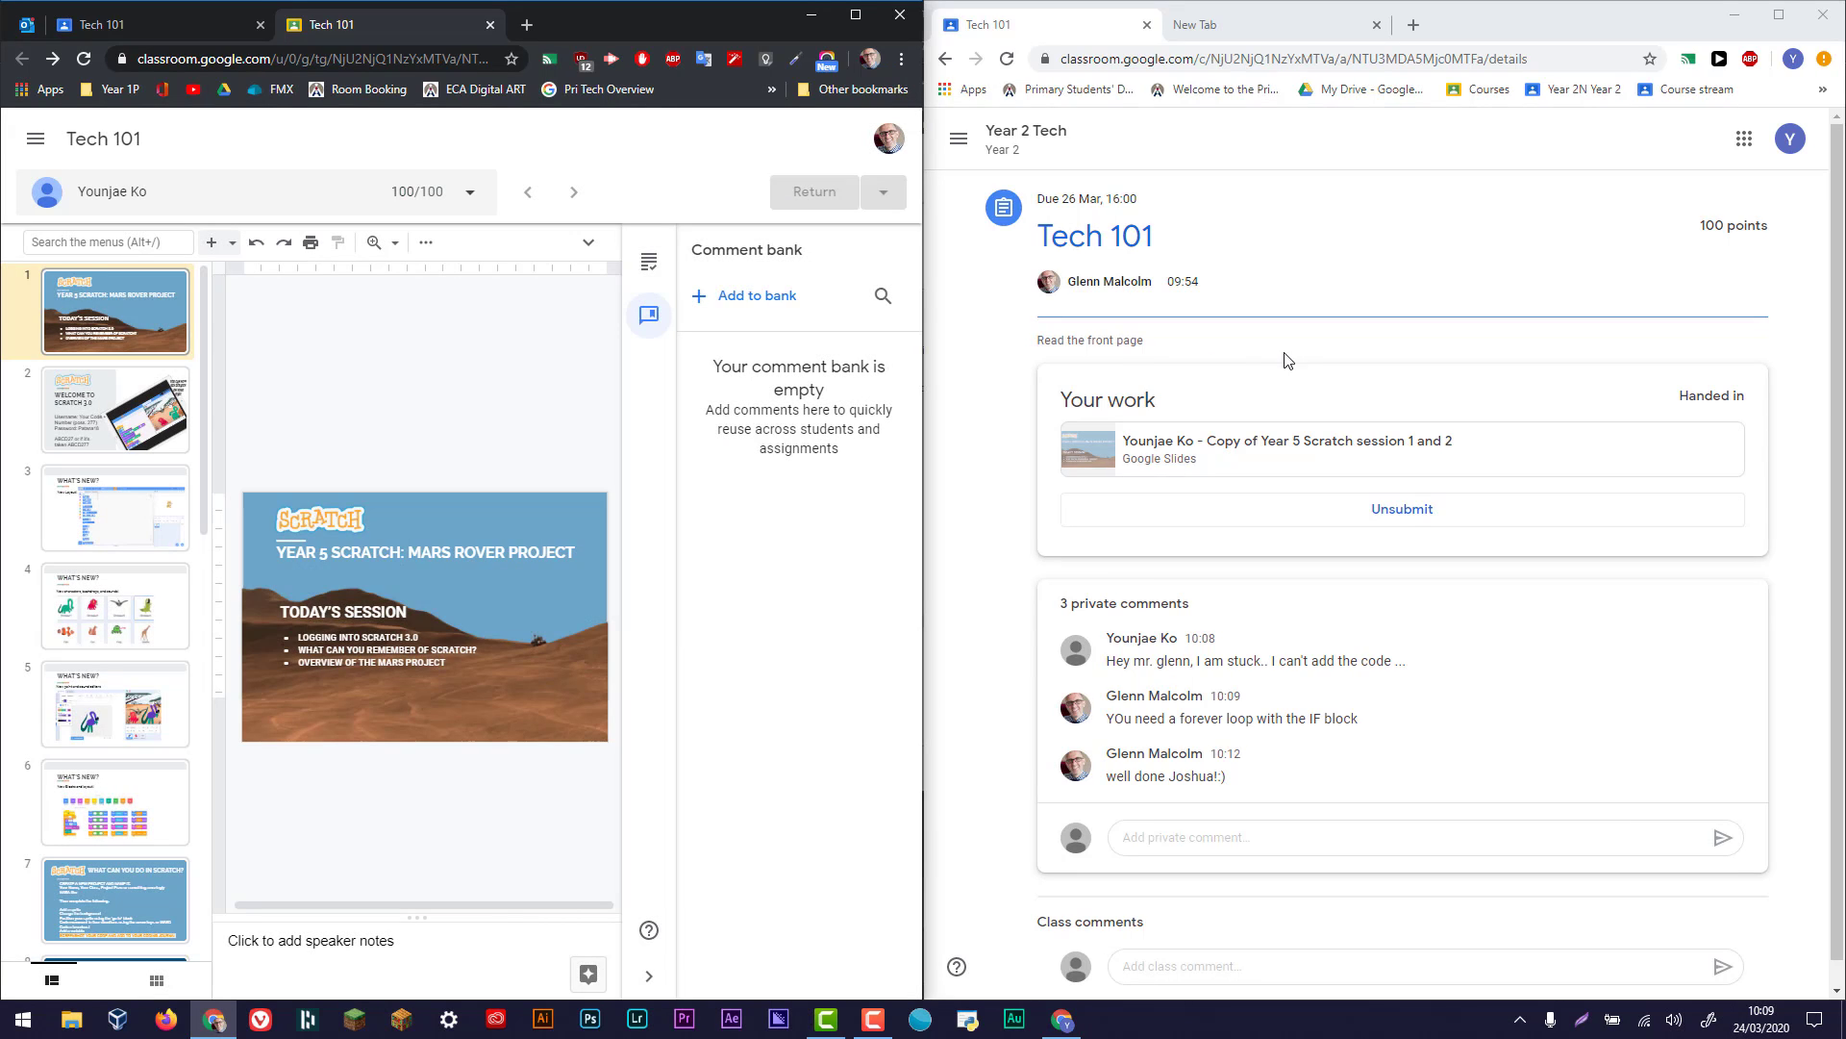
click(887, 1008)
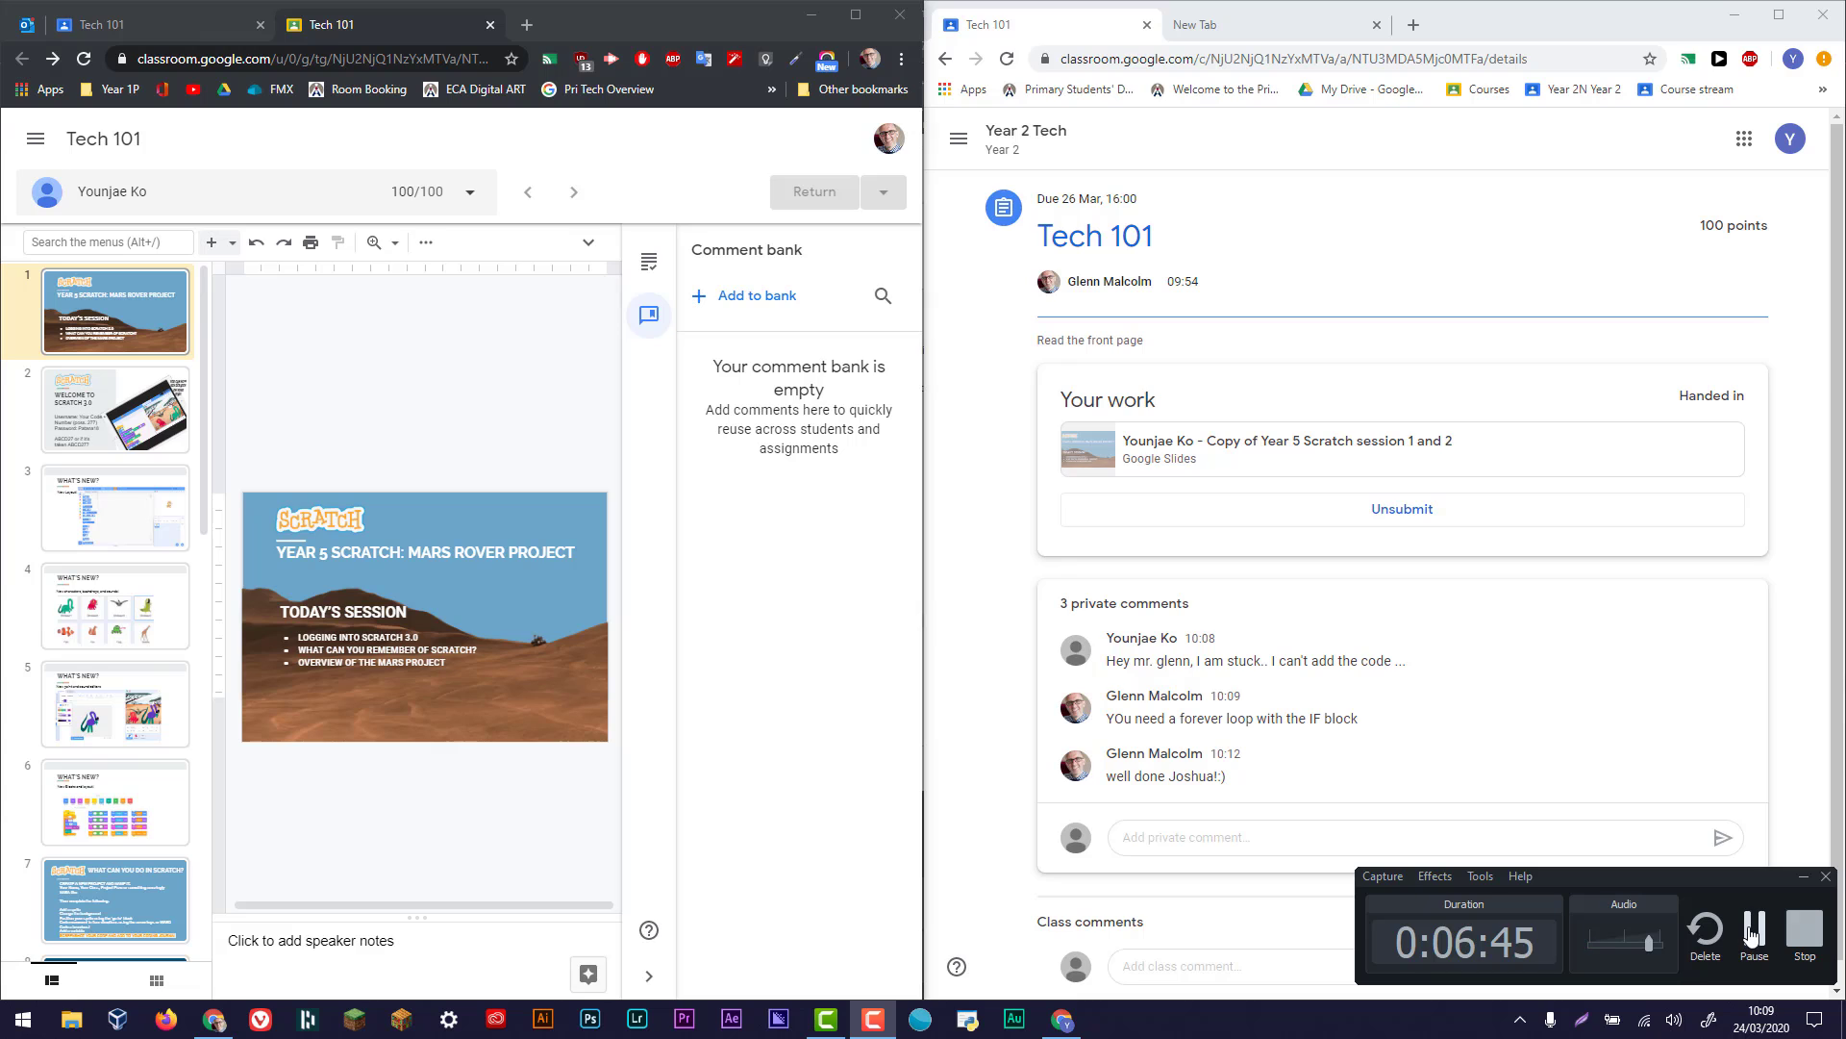
click(1752, 928)
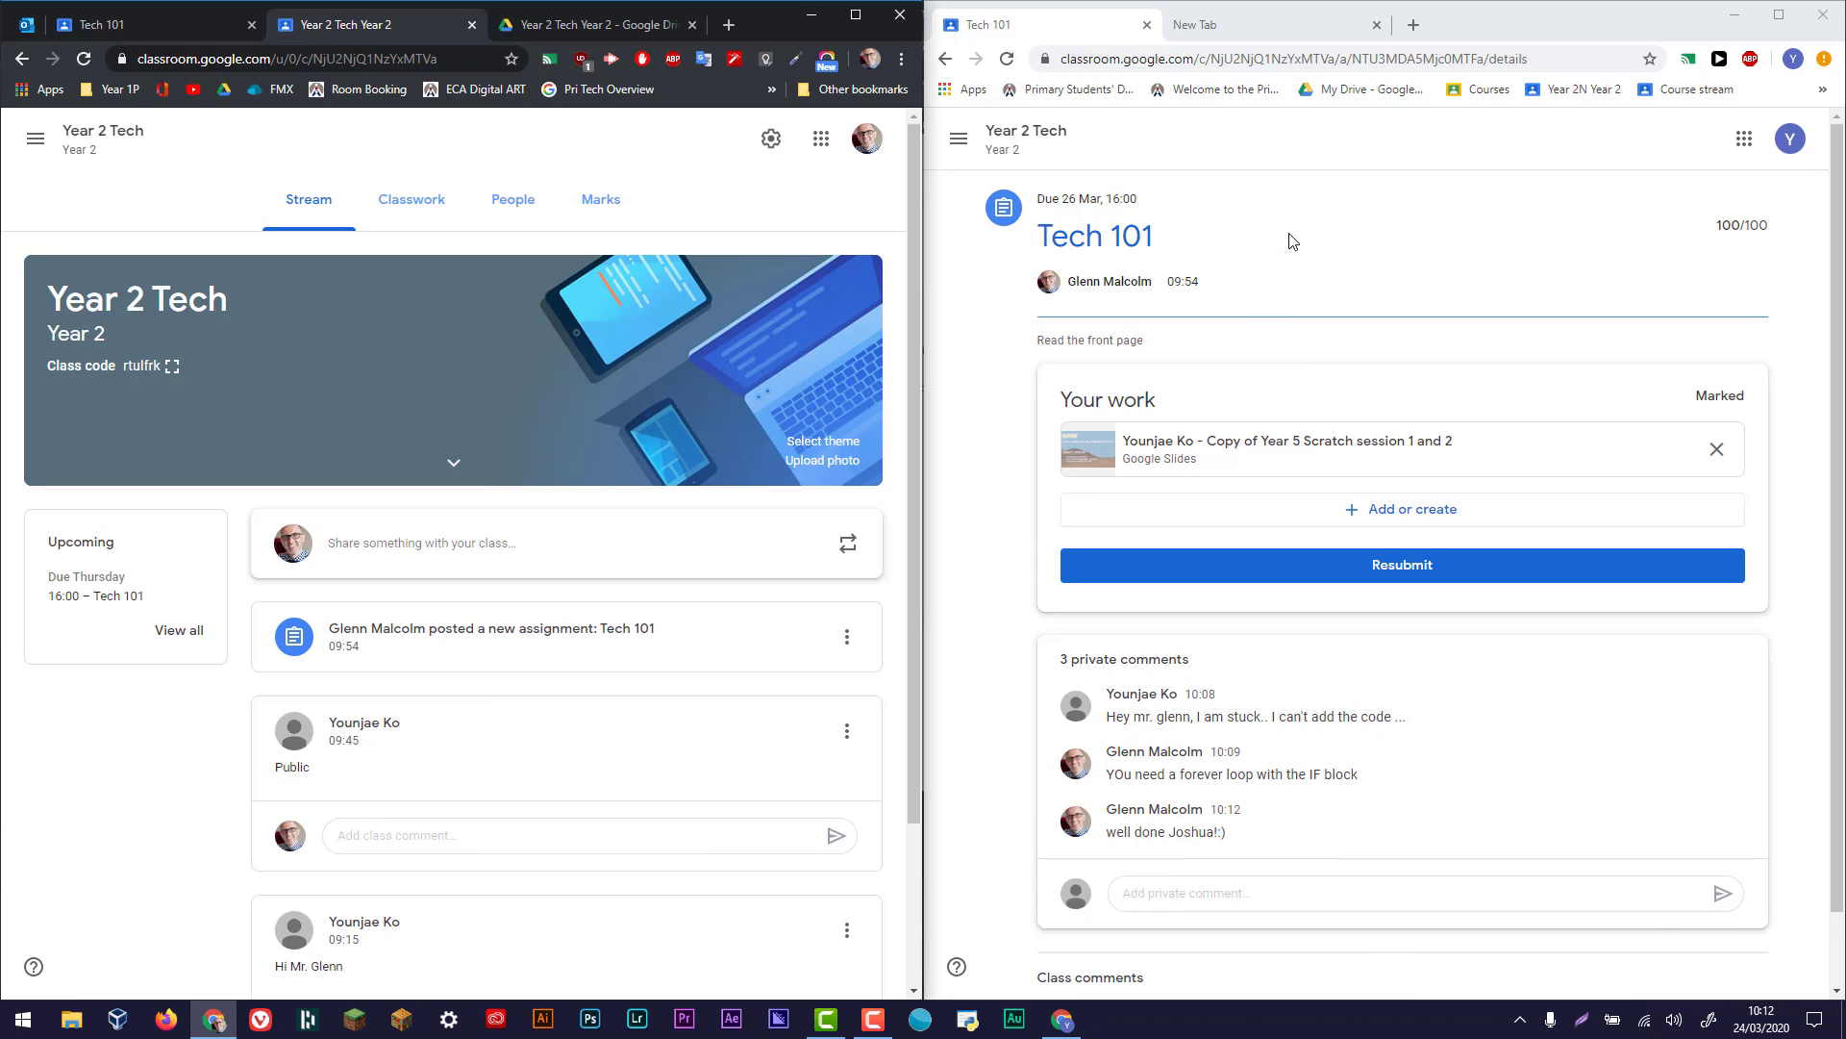
- Check the returned mark on the Tech 101 assignment page in the student's window
click(1293, 241)
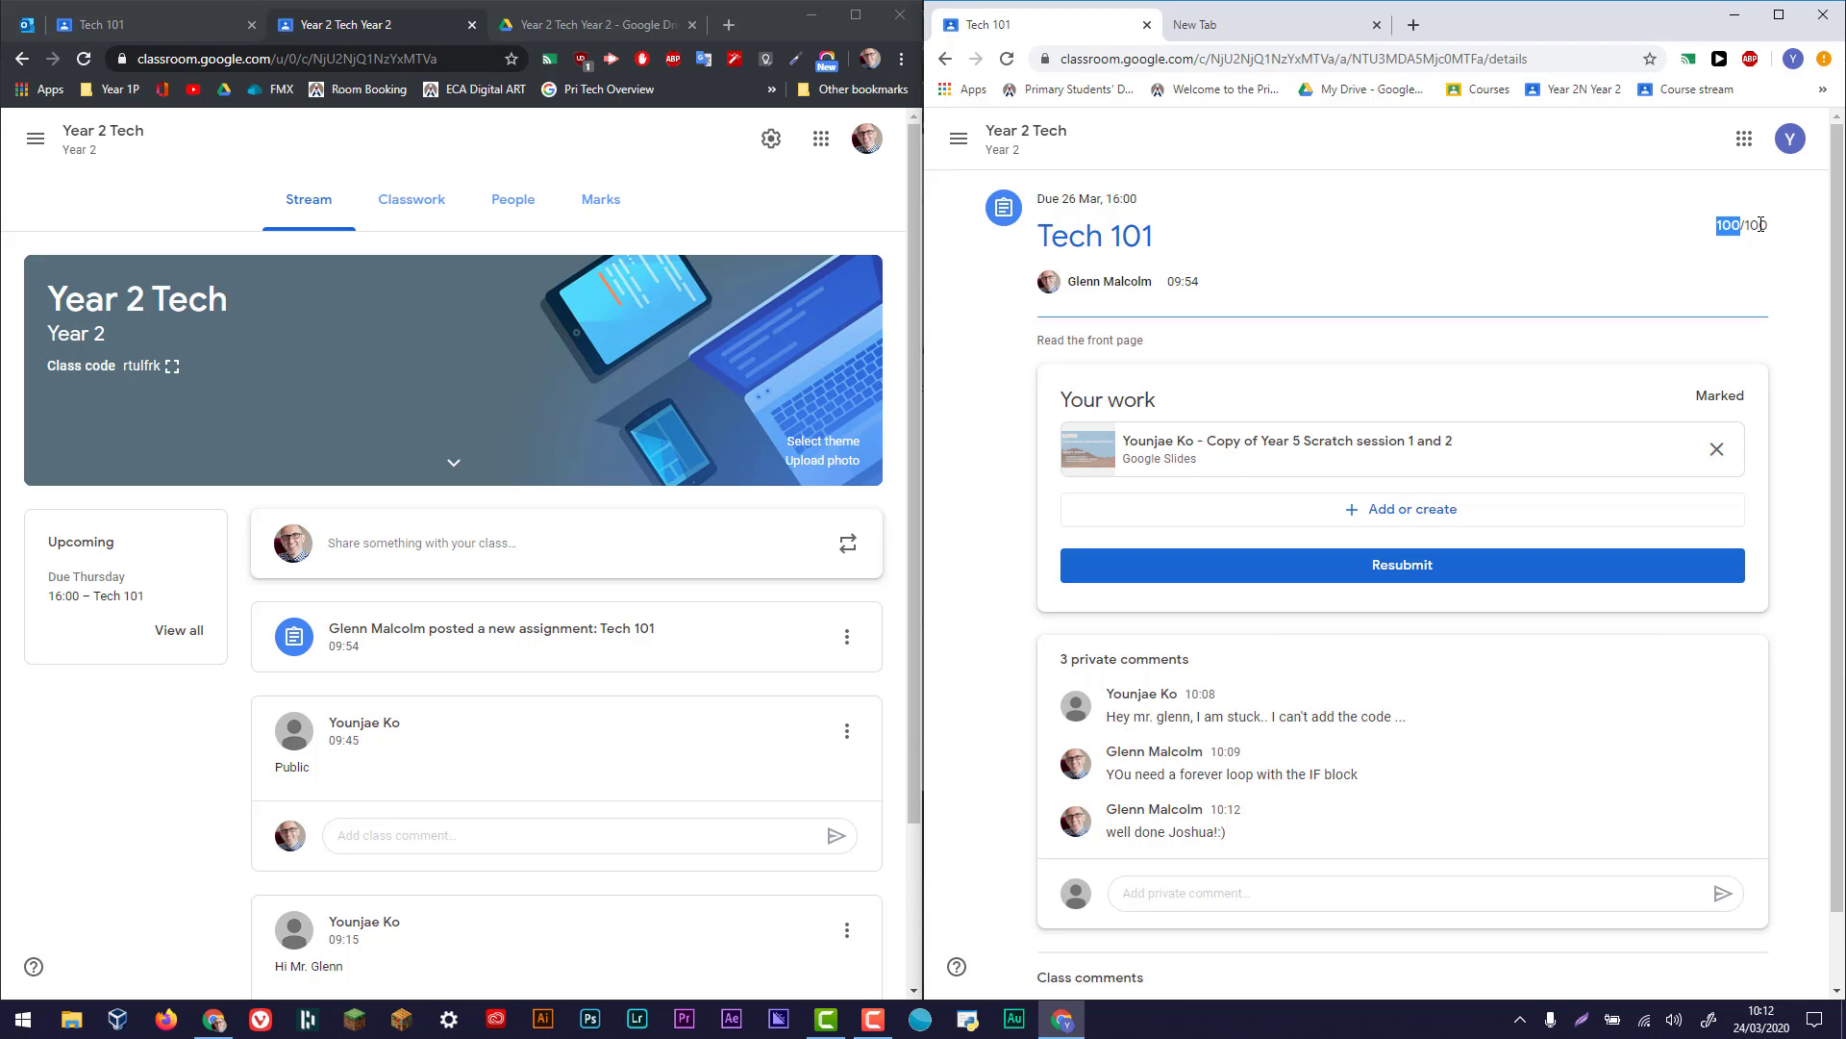
drag(1760, 225, 1434, 597)
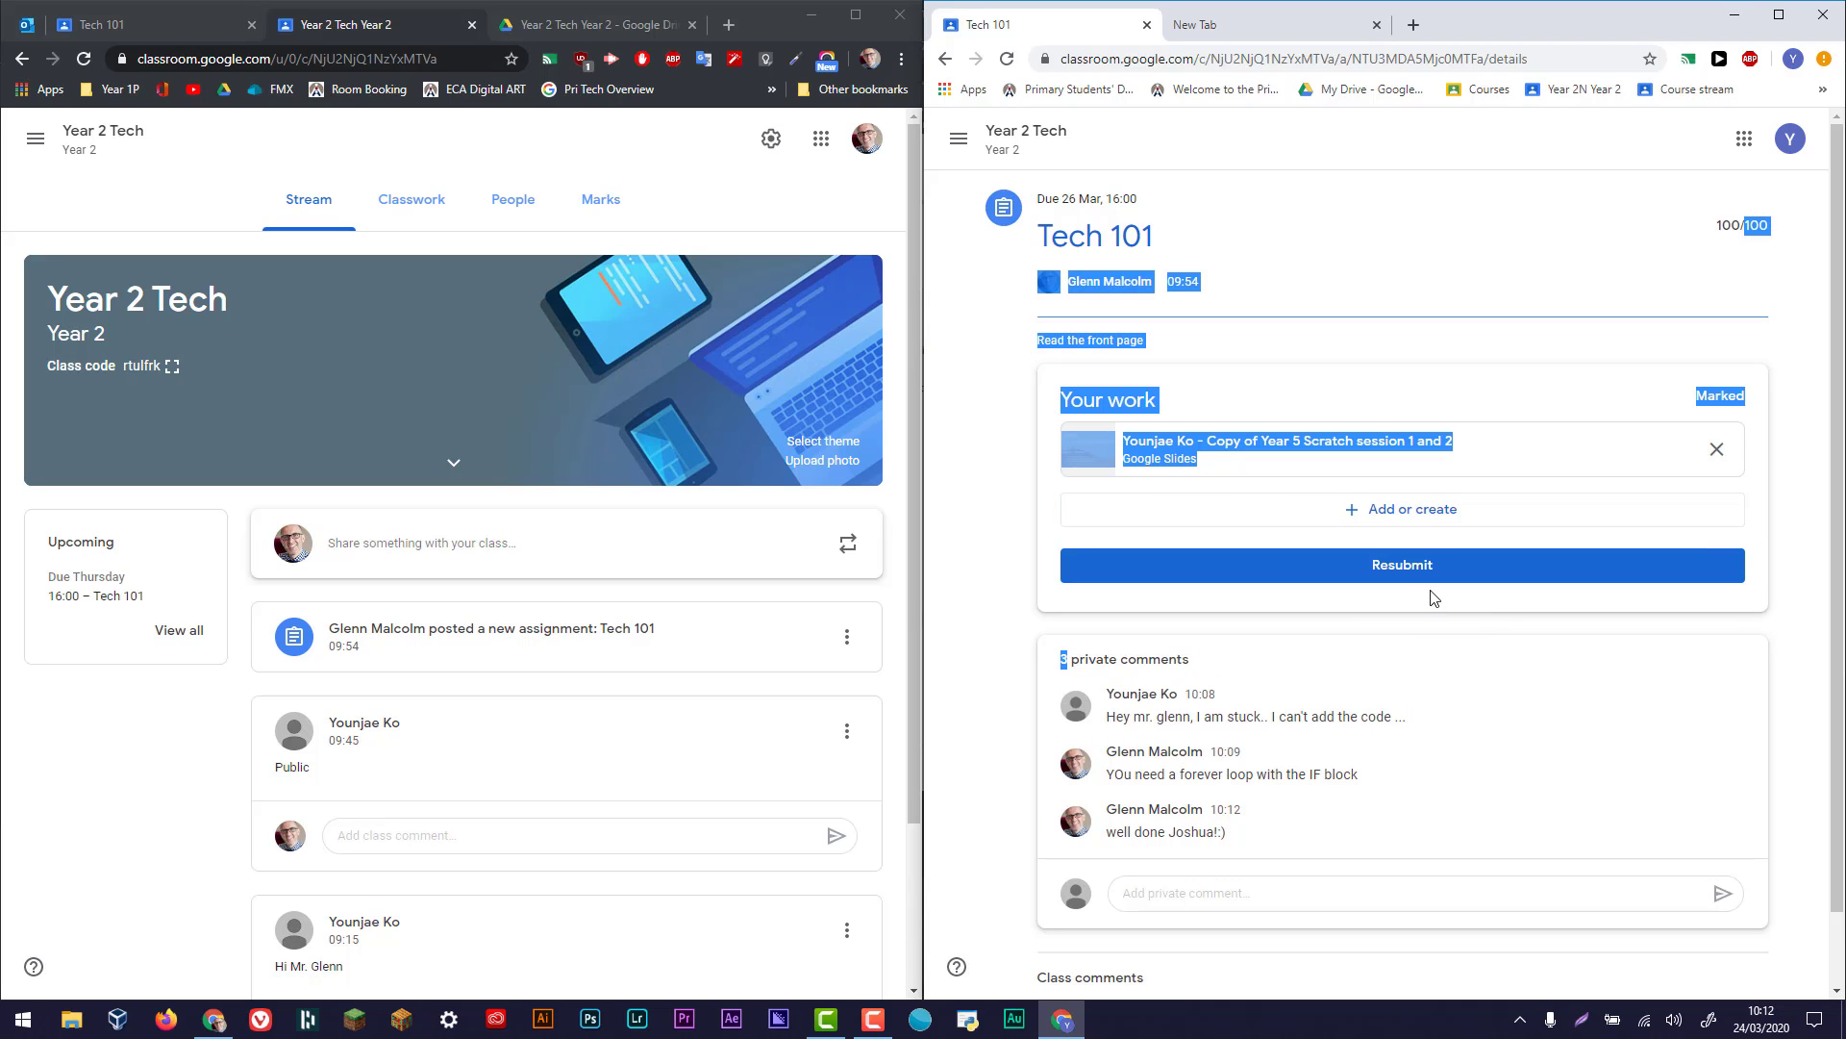
click(1288, 320)
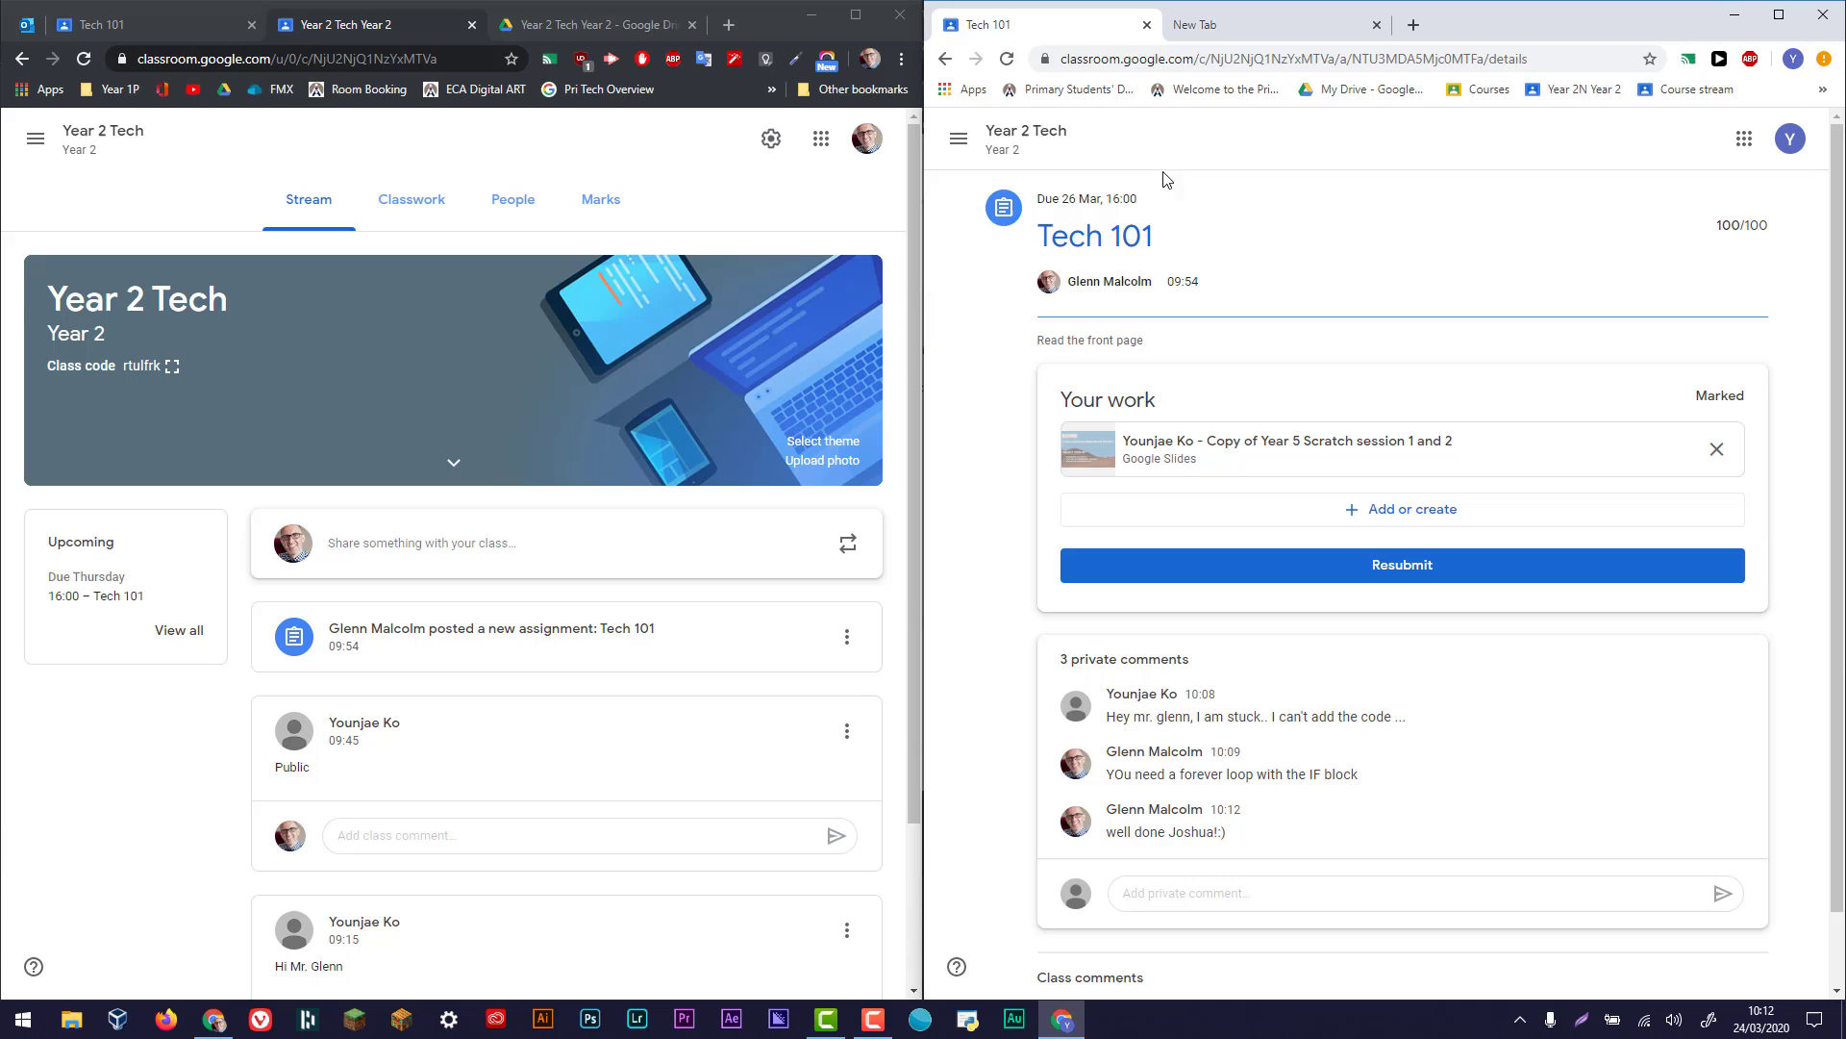
- Look through the Year 2 Tech stream as the student and open the Classwork page in both the student's and teacher's windows
click(1027, 149)
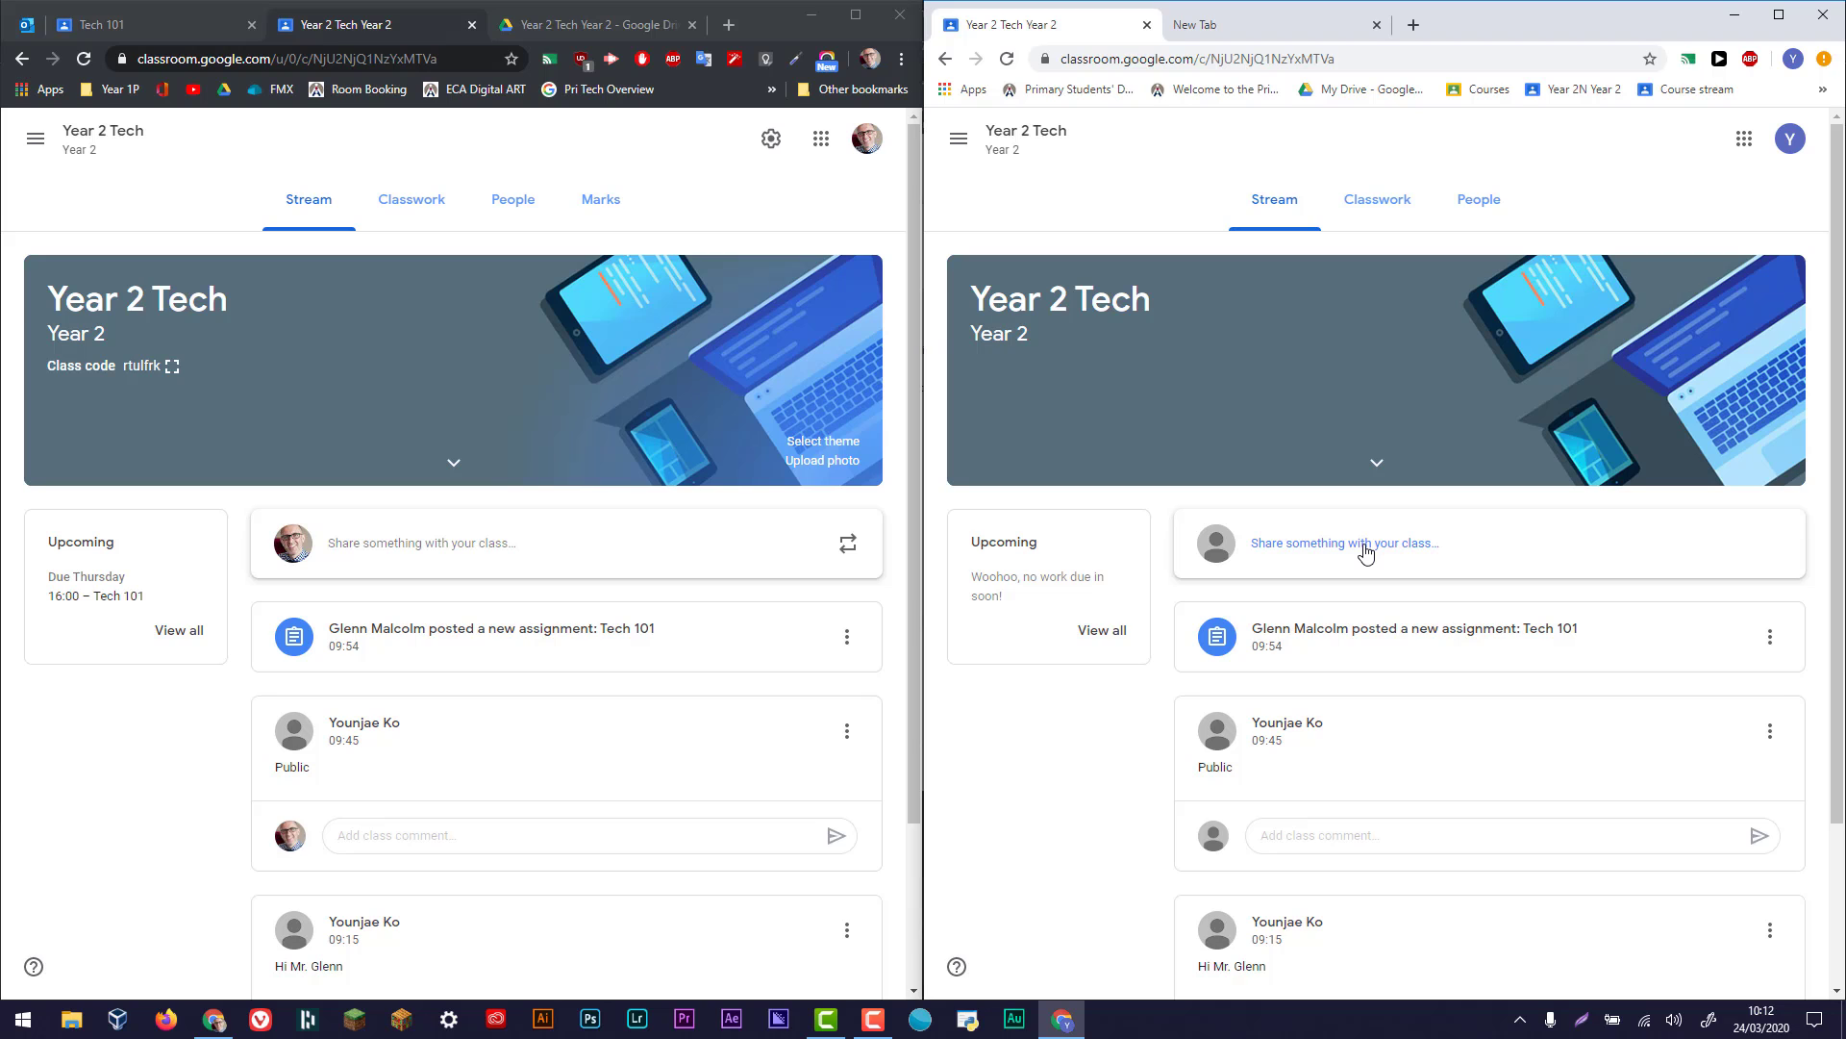
scroll(1365, 551, down, 2)
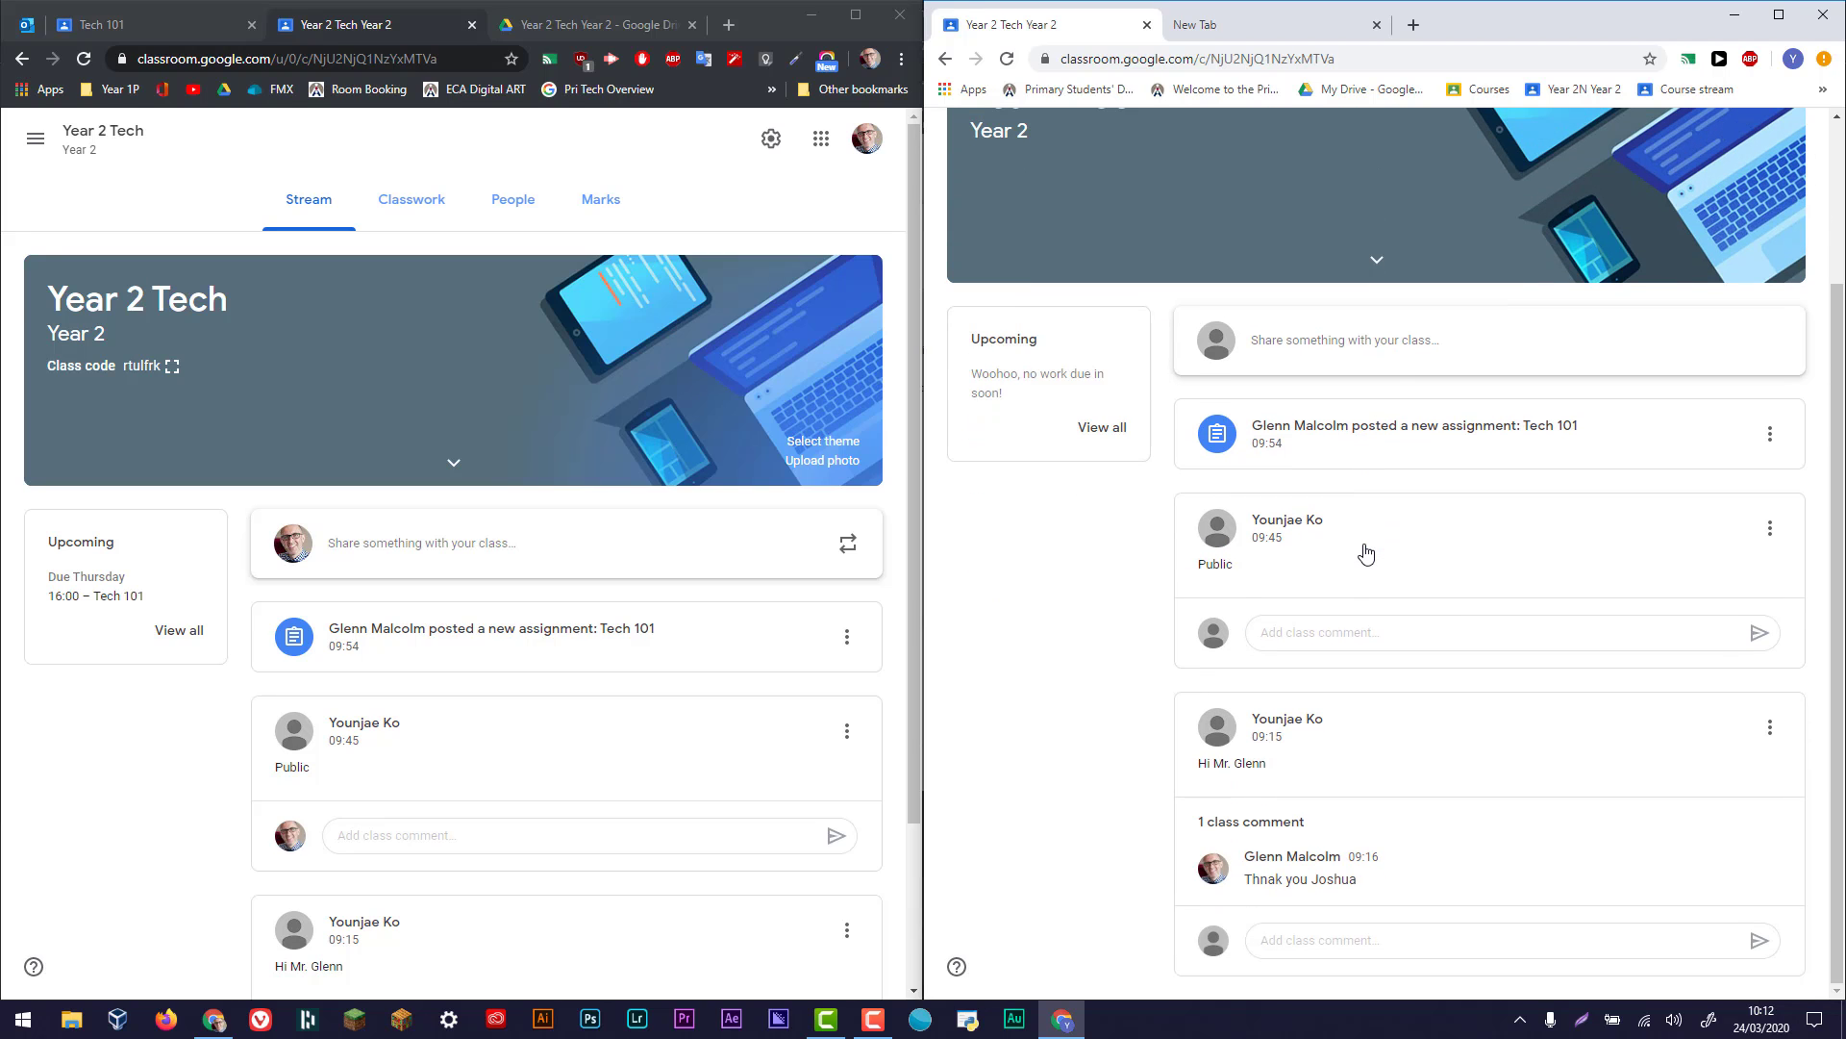
scroll(1365, 551, up, 2)
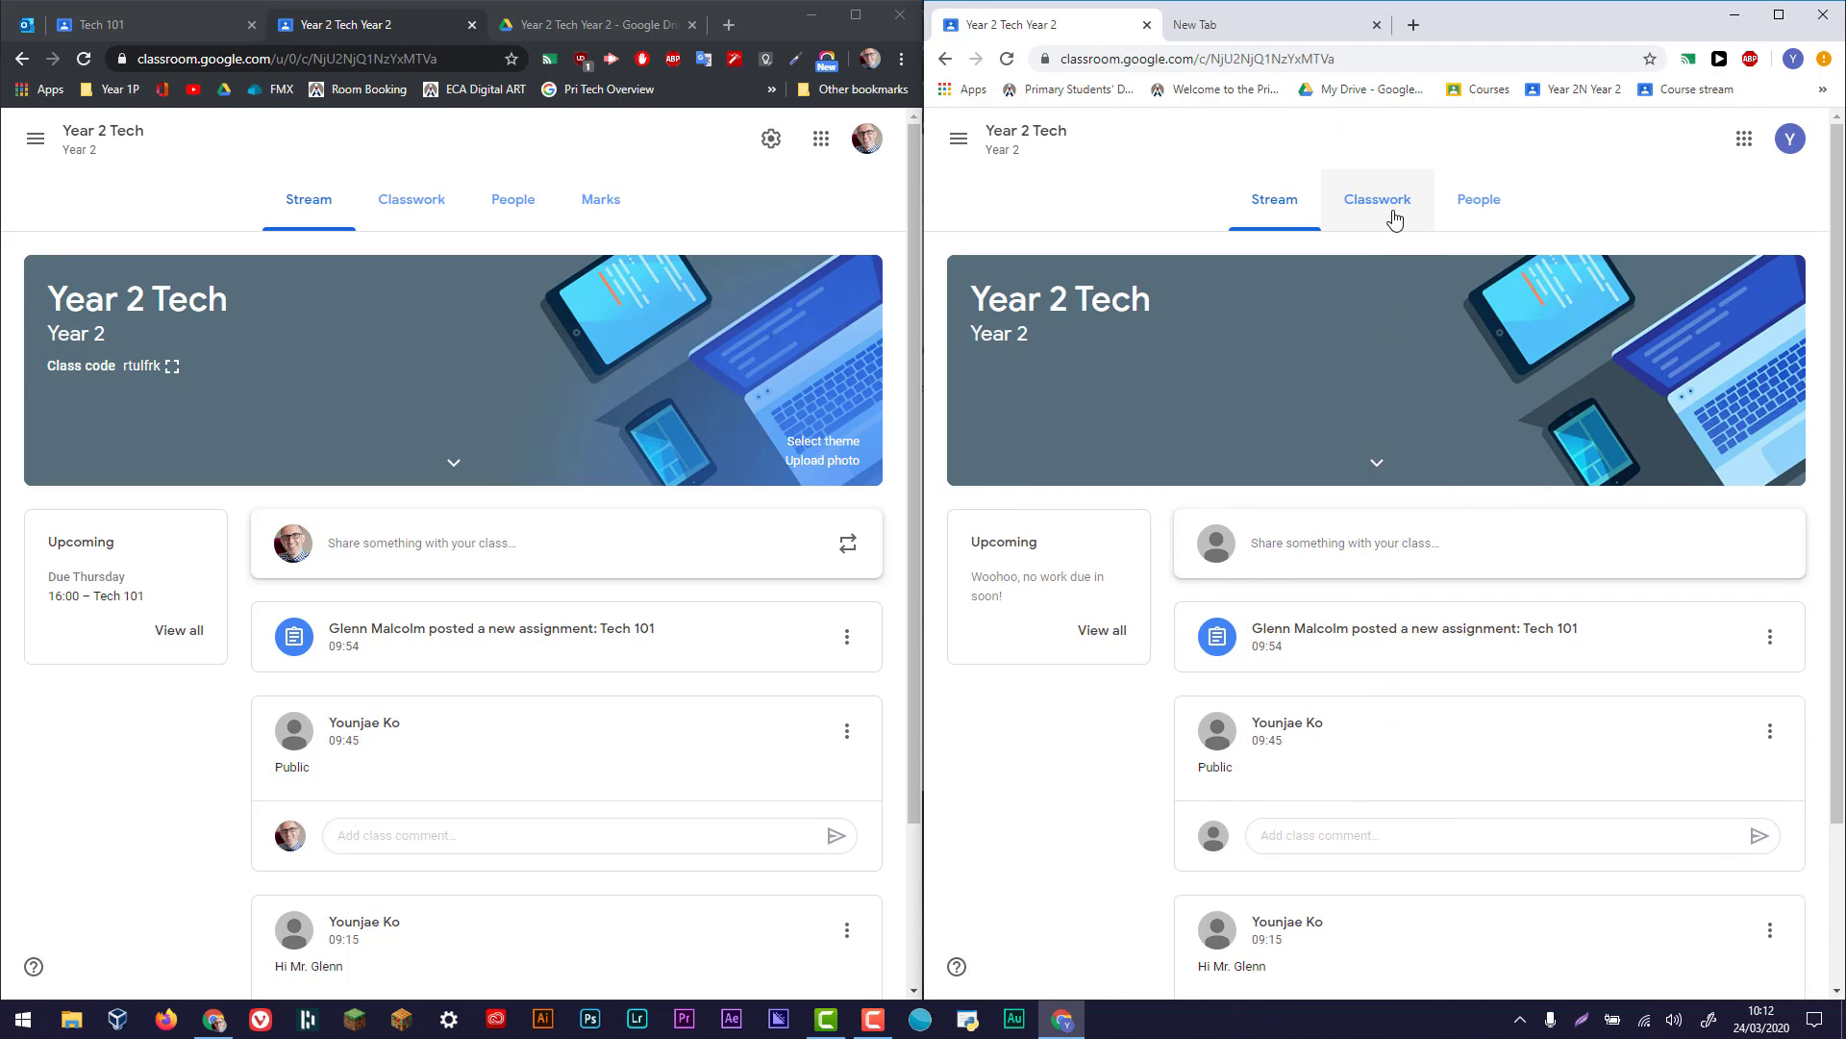
click(1396, 220)
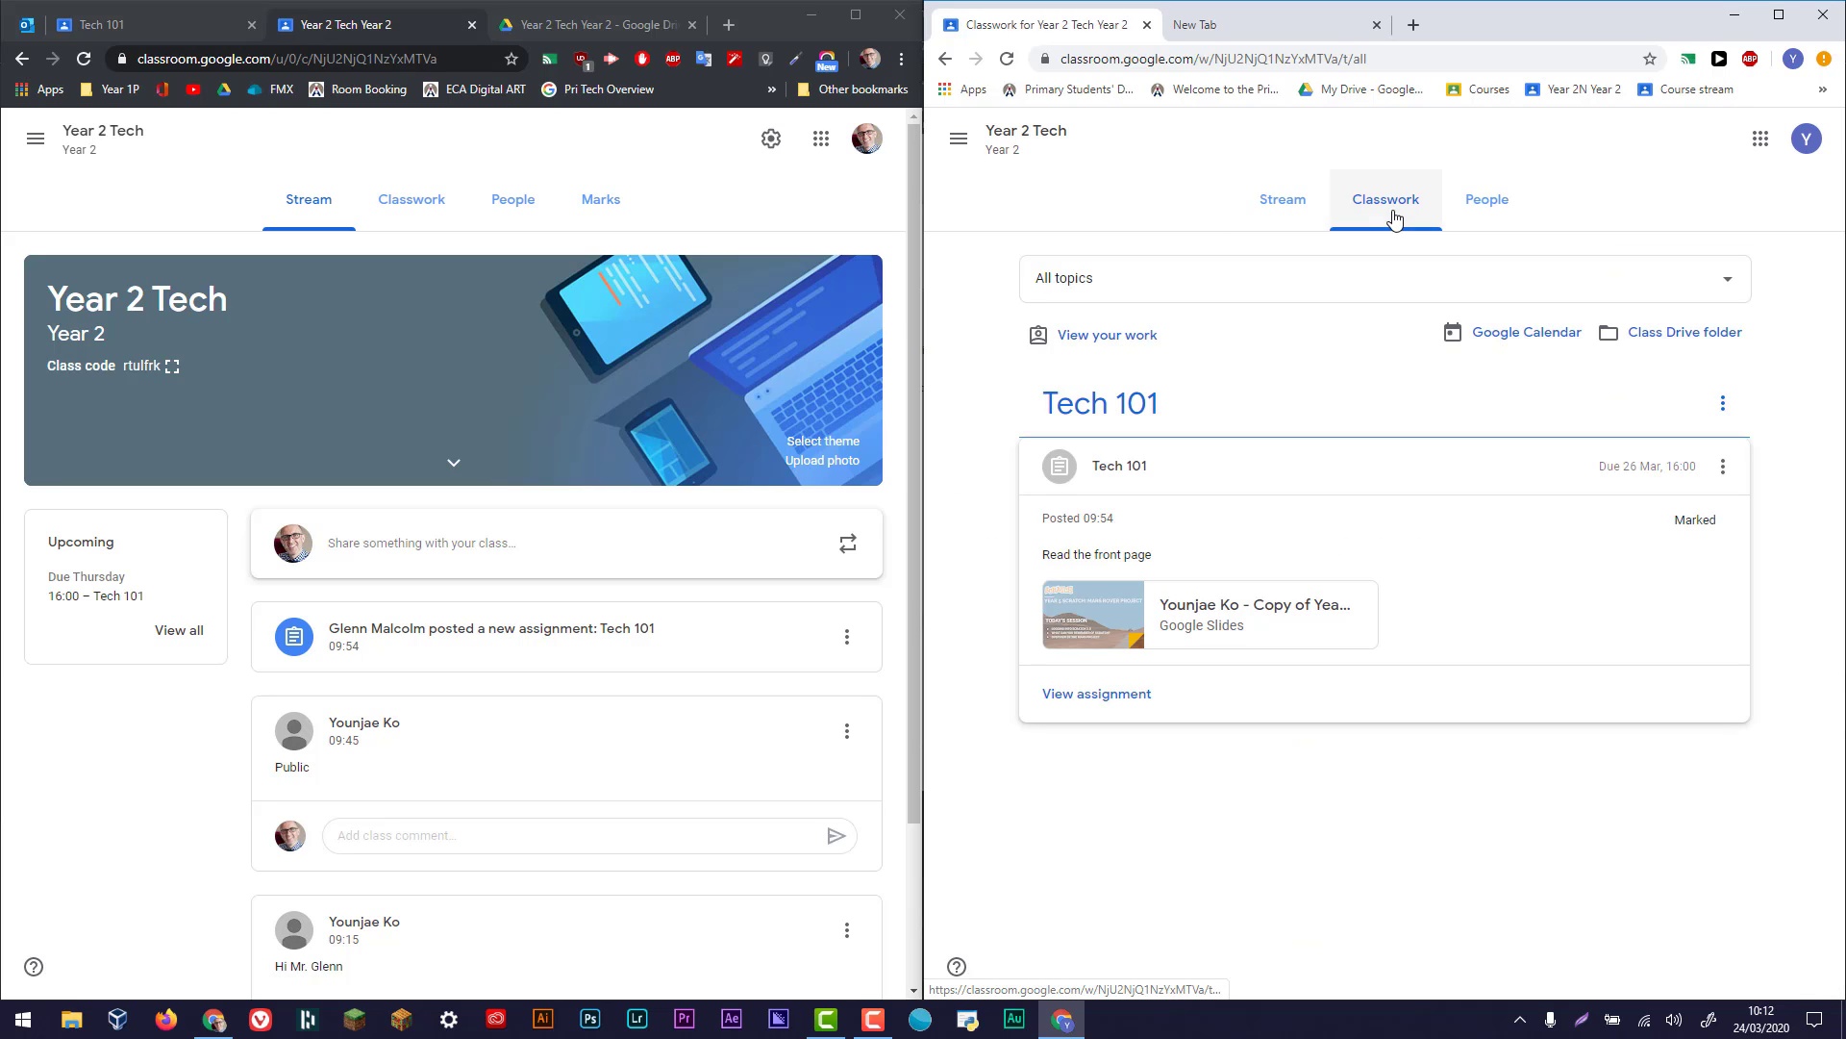
click(417, 220)
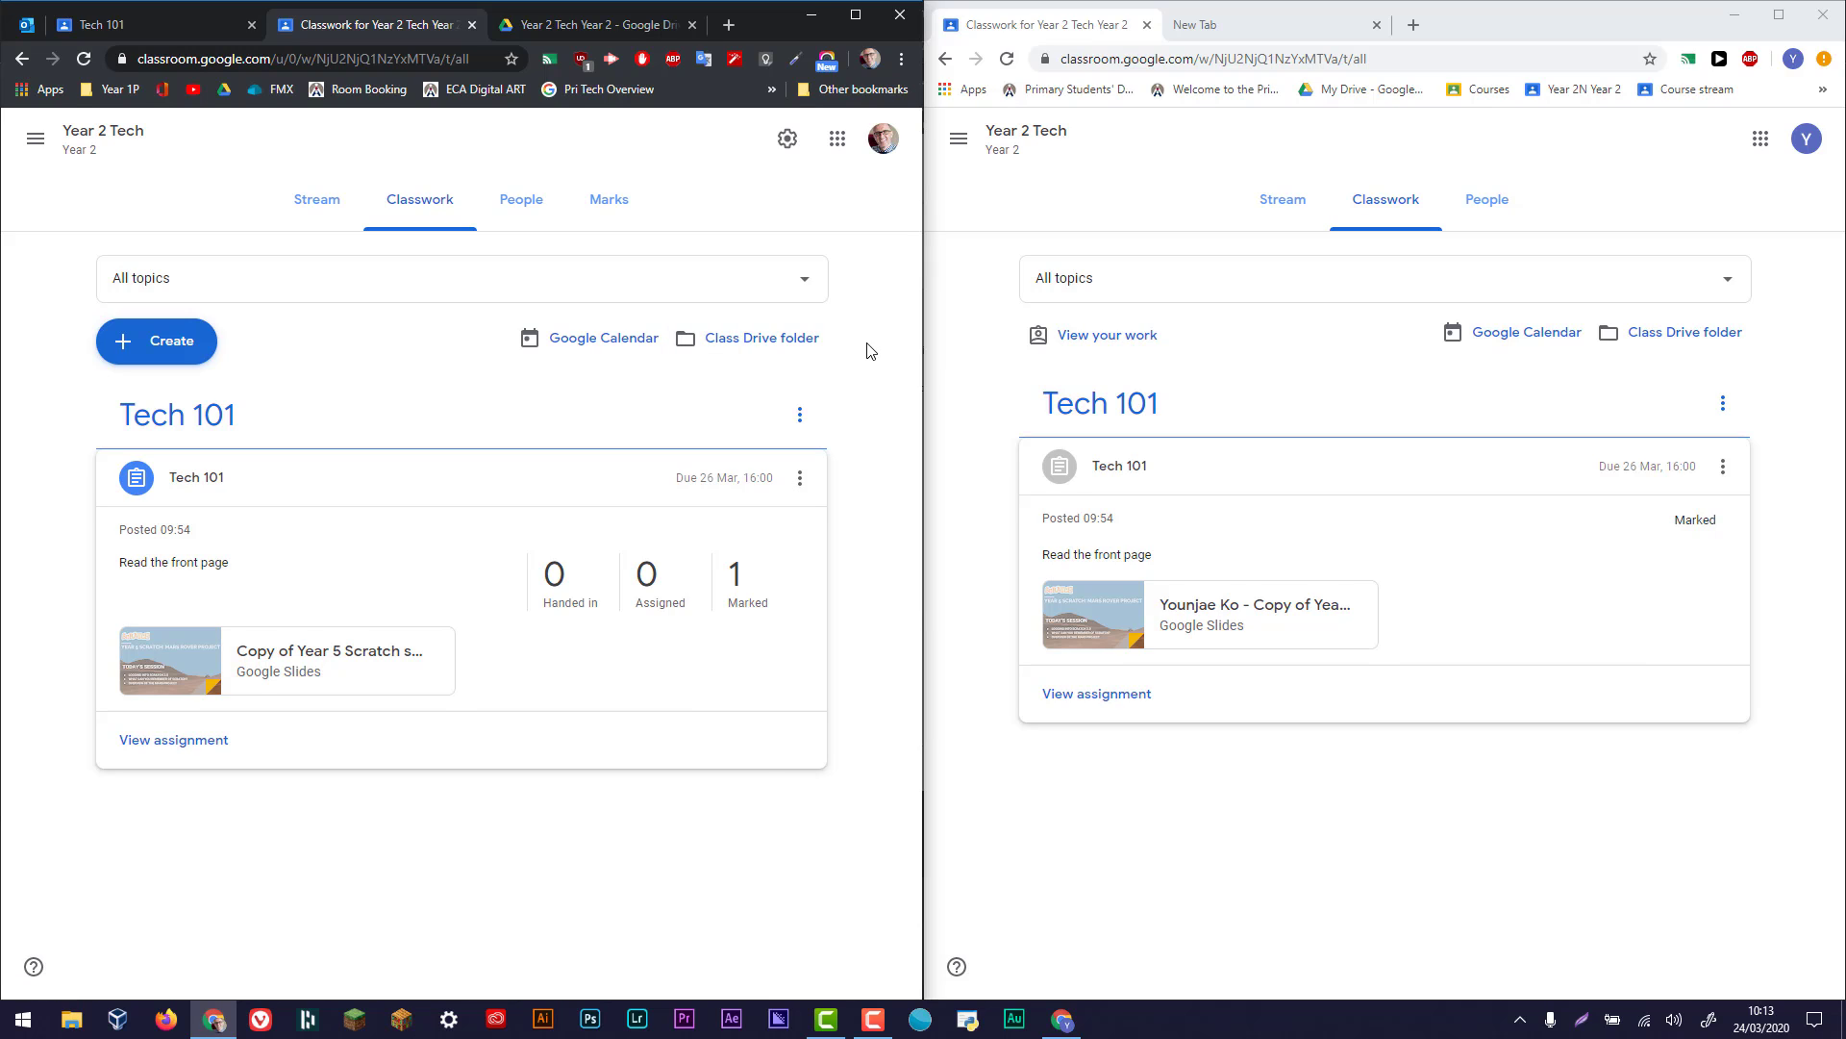
- Open the class Drive folder from the teacher's Classwork page and look inside its "Templates - DO NOT EDIT" and "Tech 101" folders
click(792, 349)
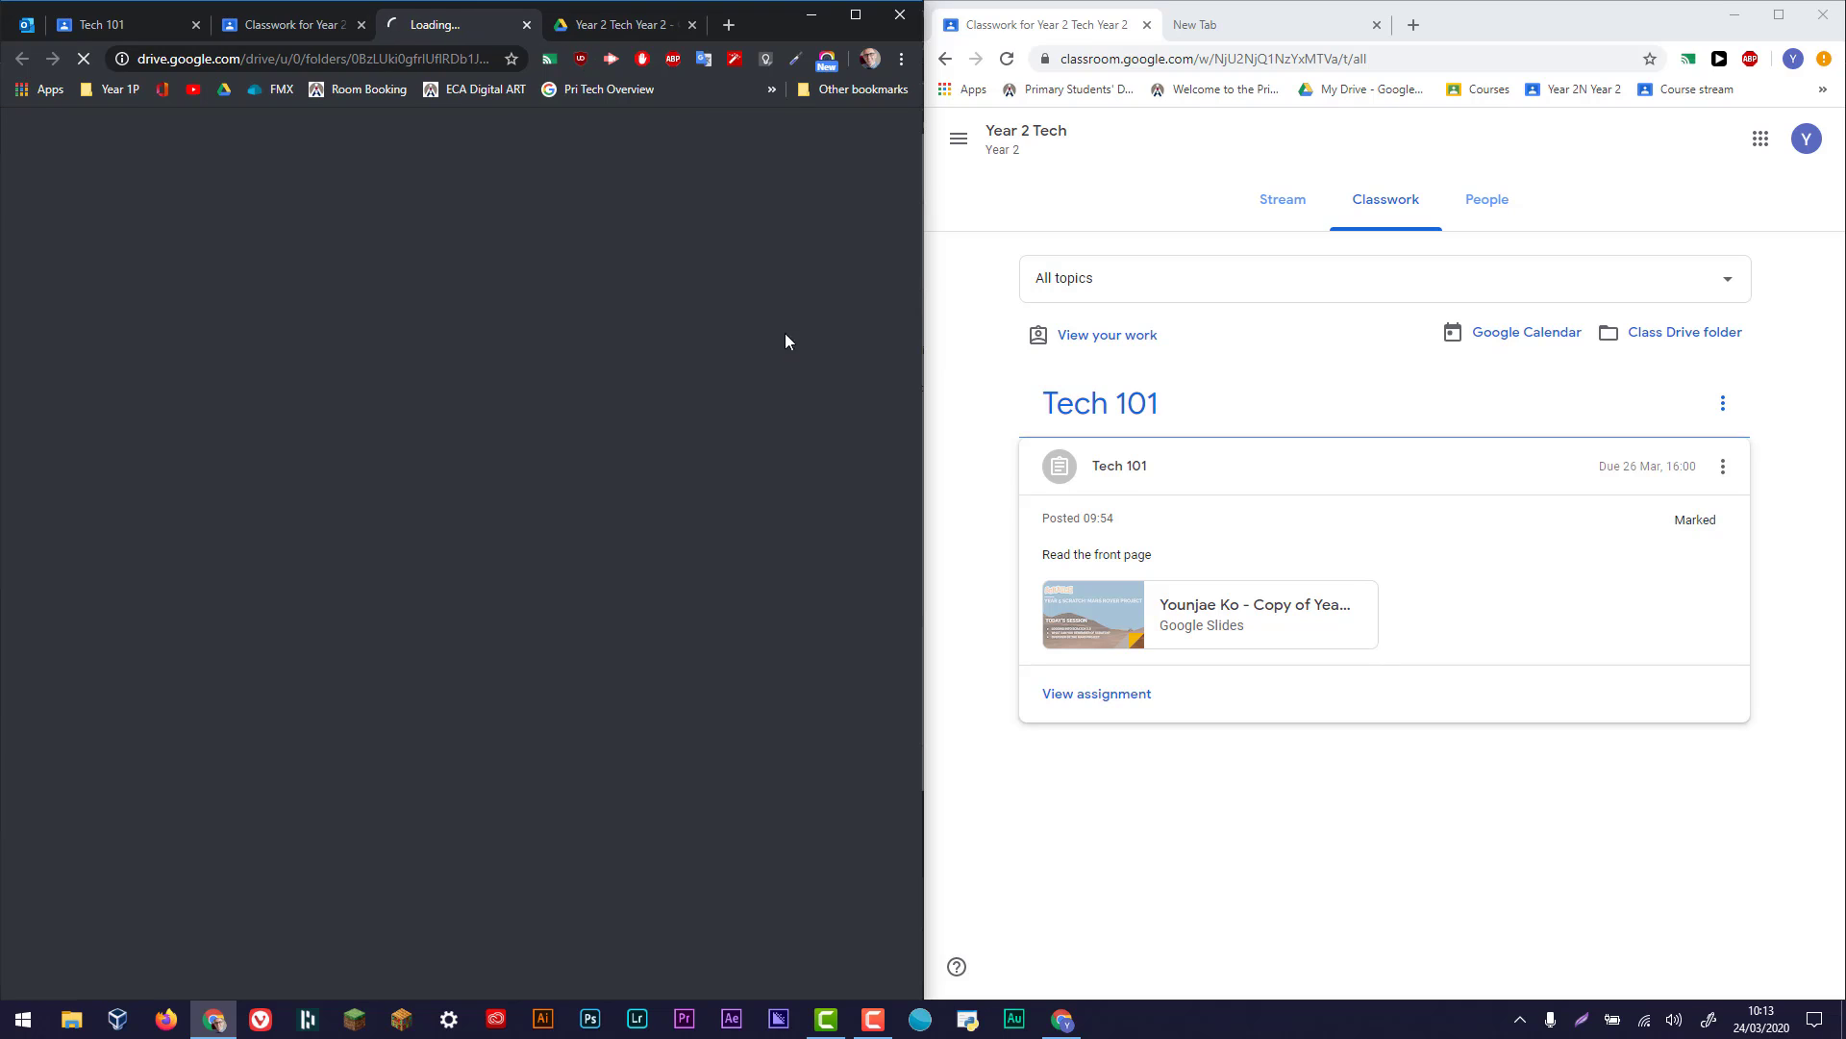
click(688, 25)
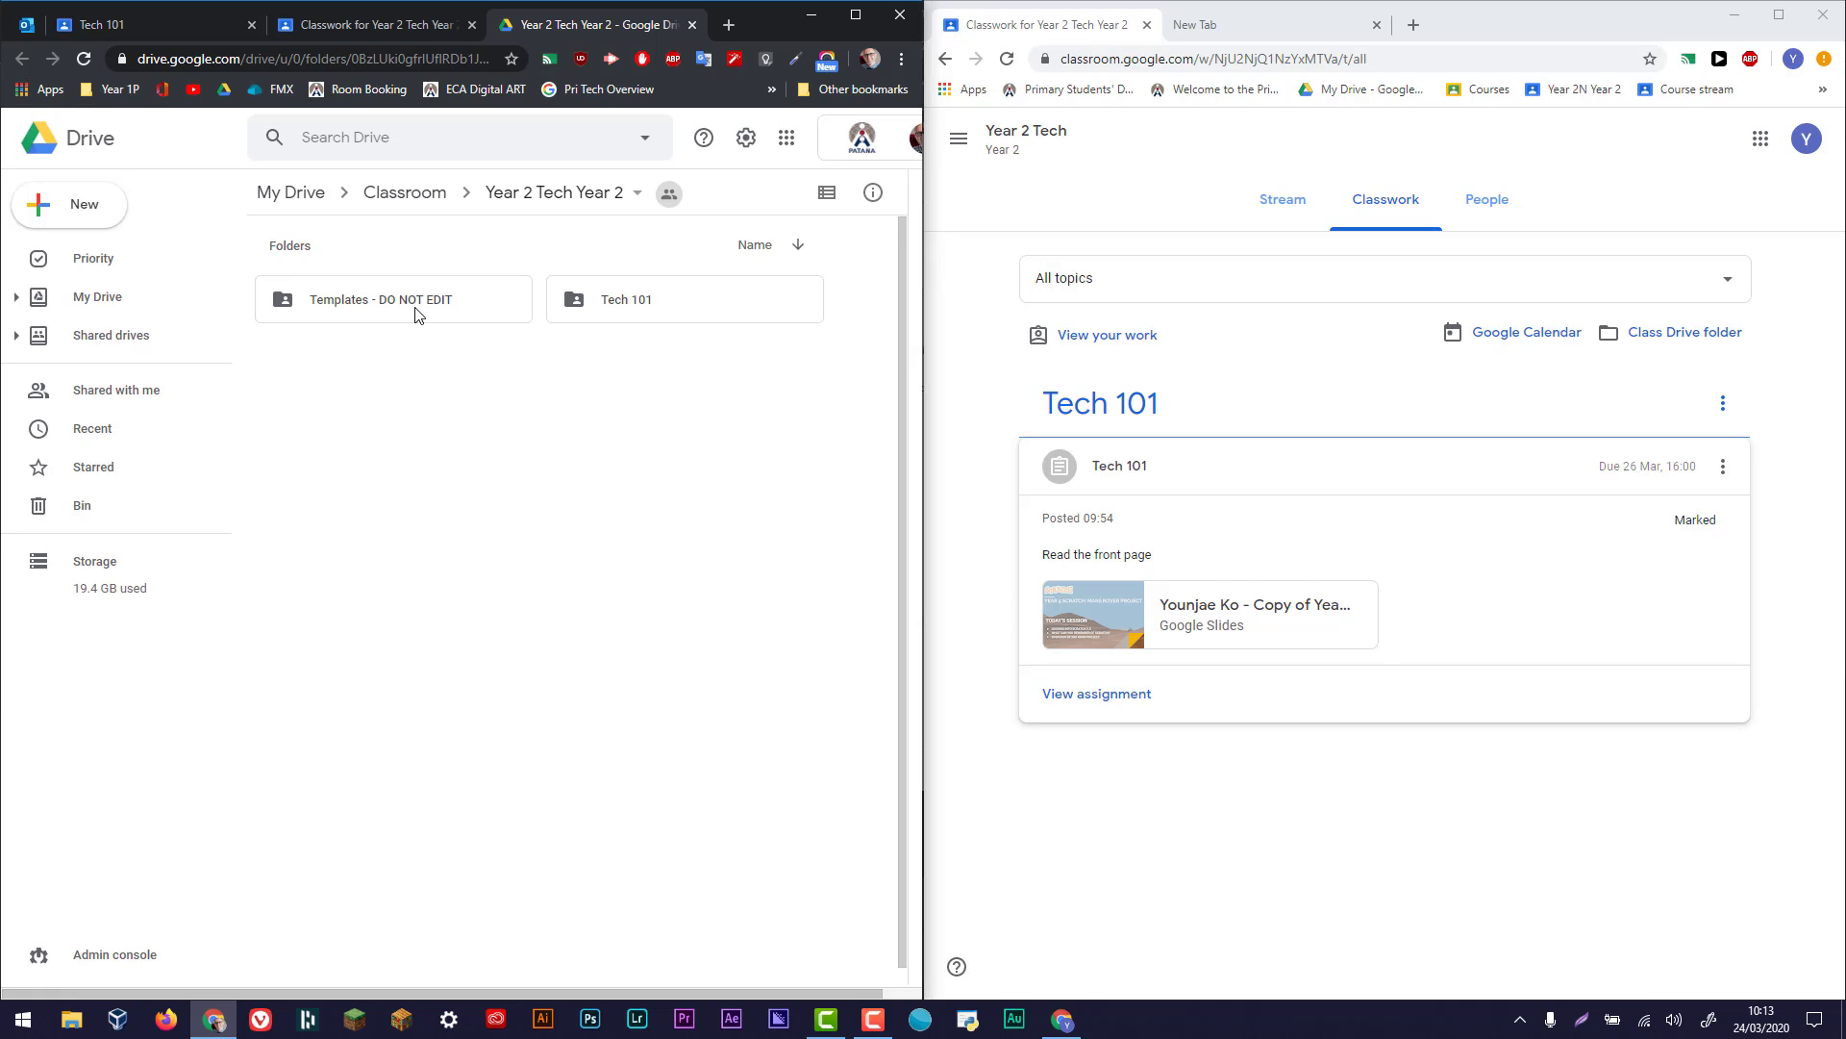
click(1204, 608)
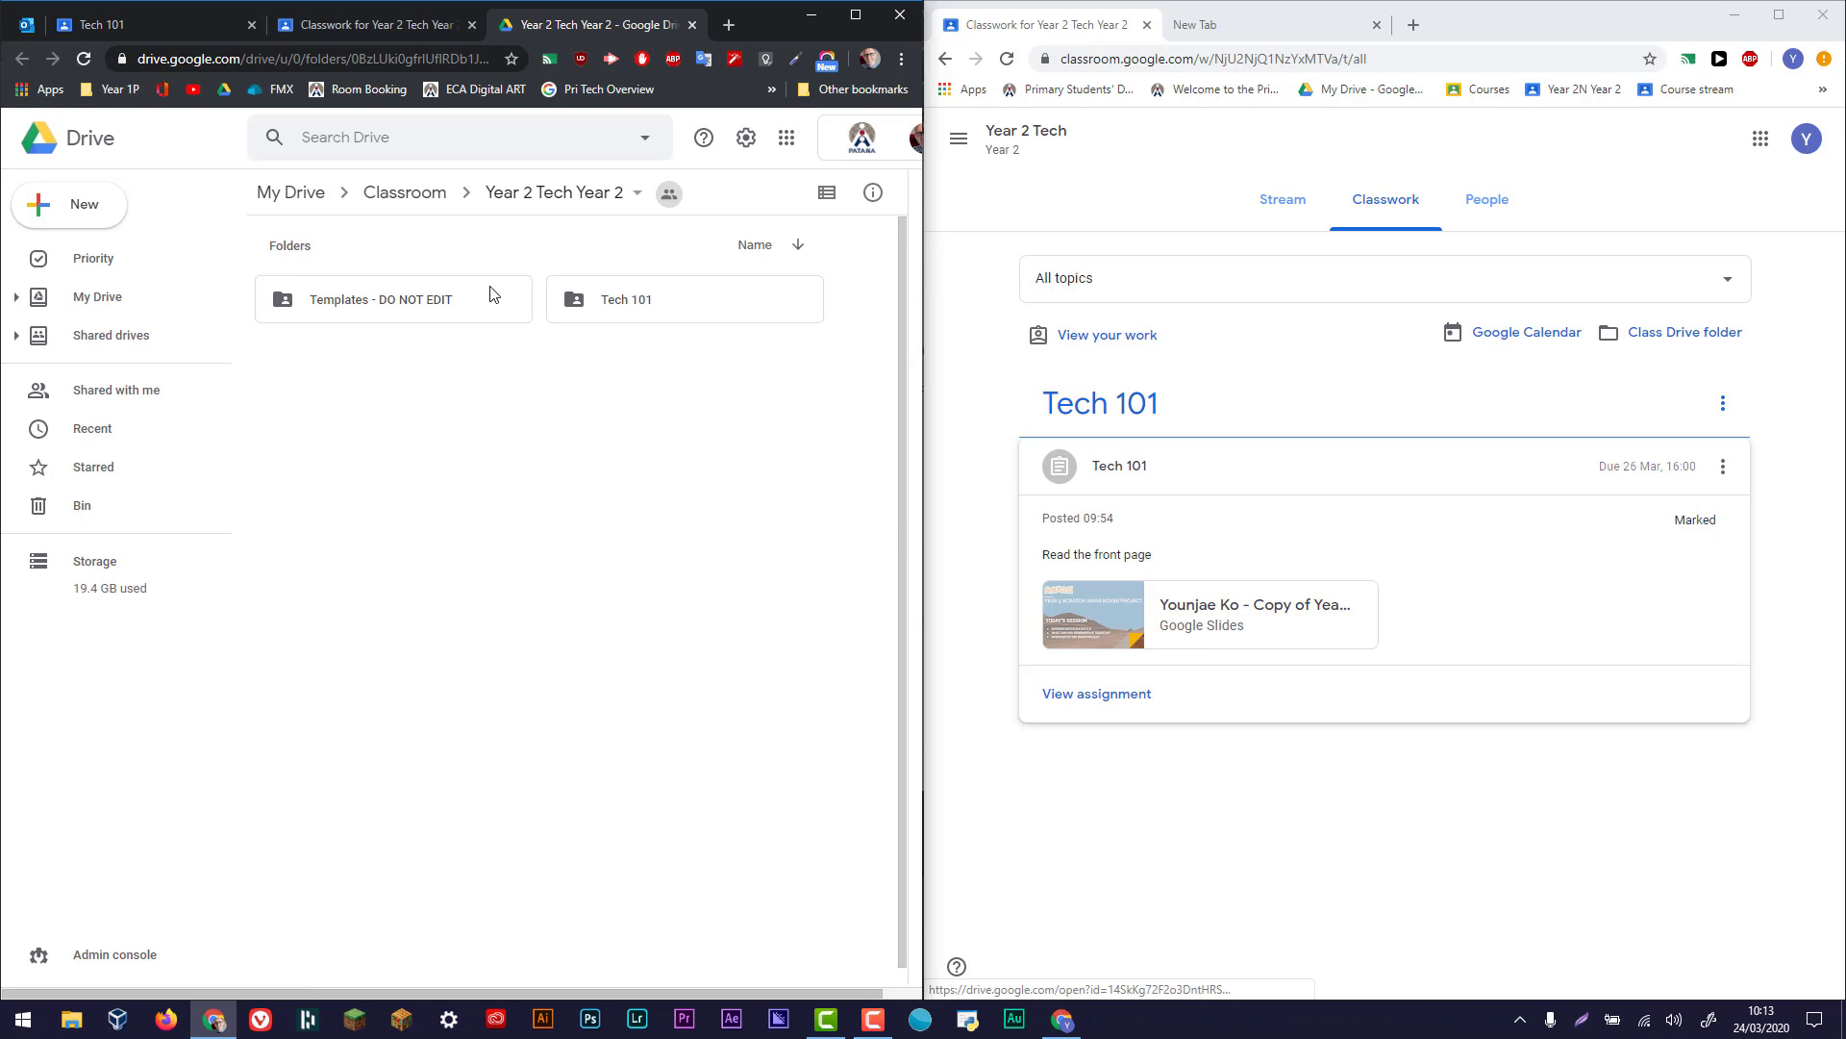
double_click(465, 305)
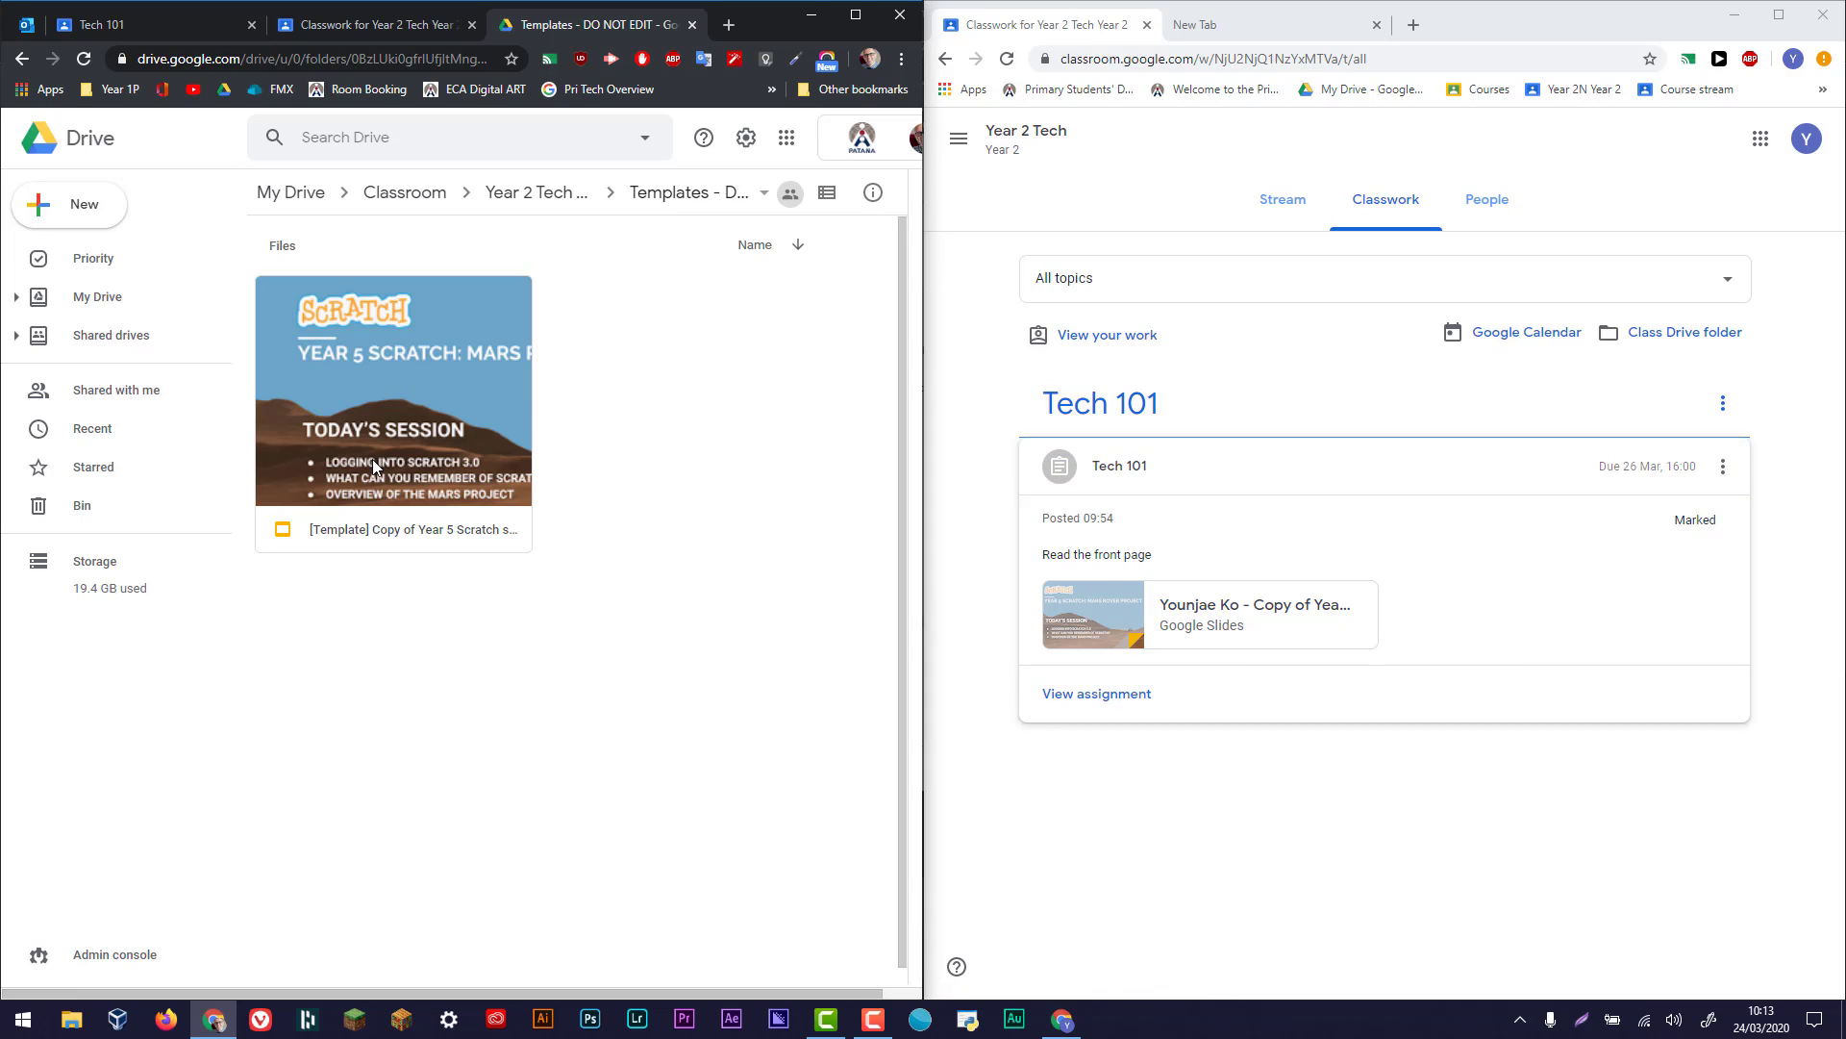
click(544, 198)
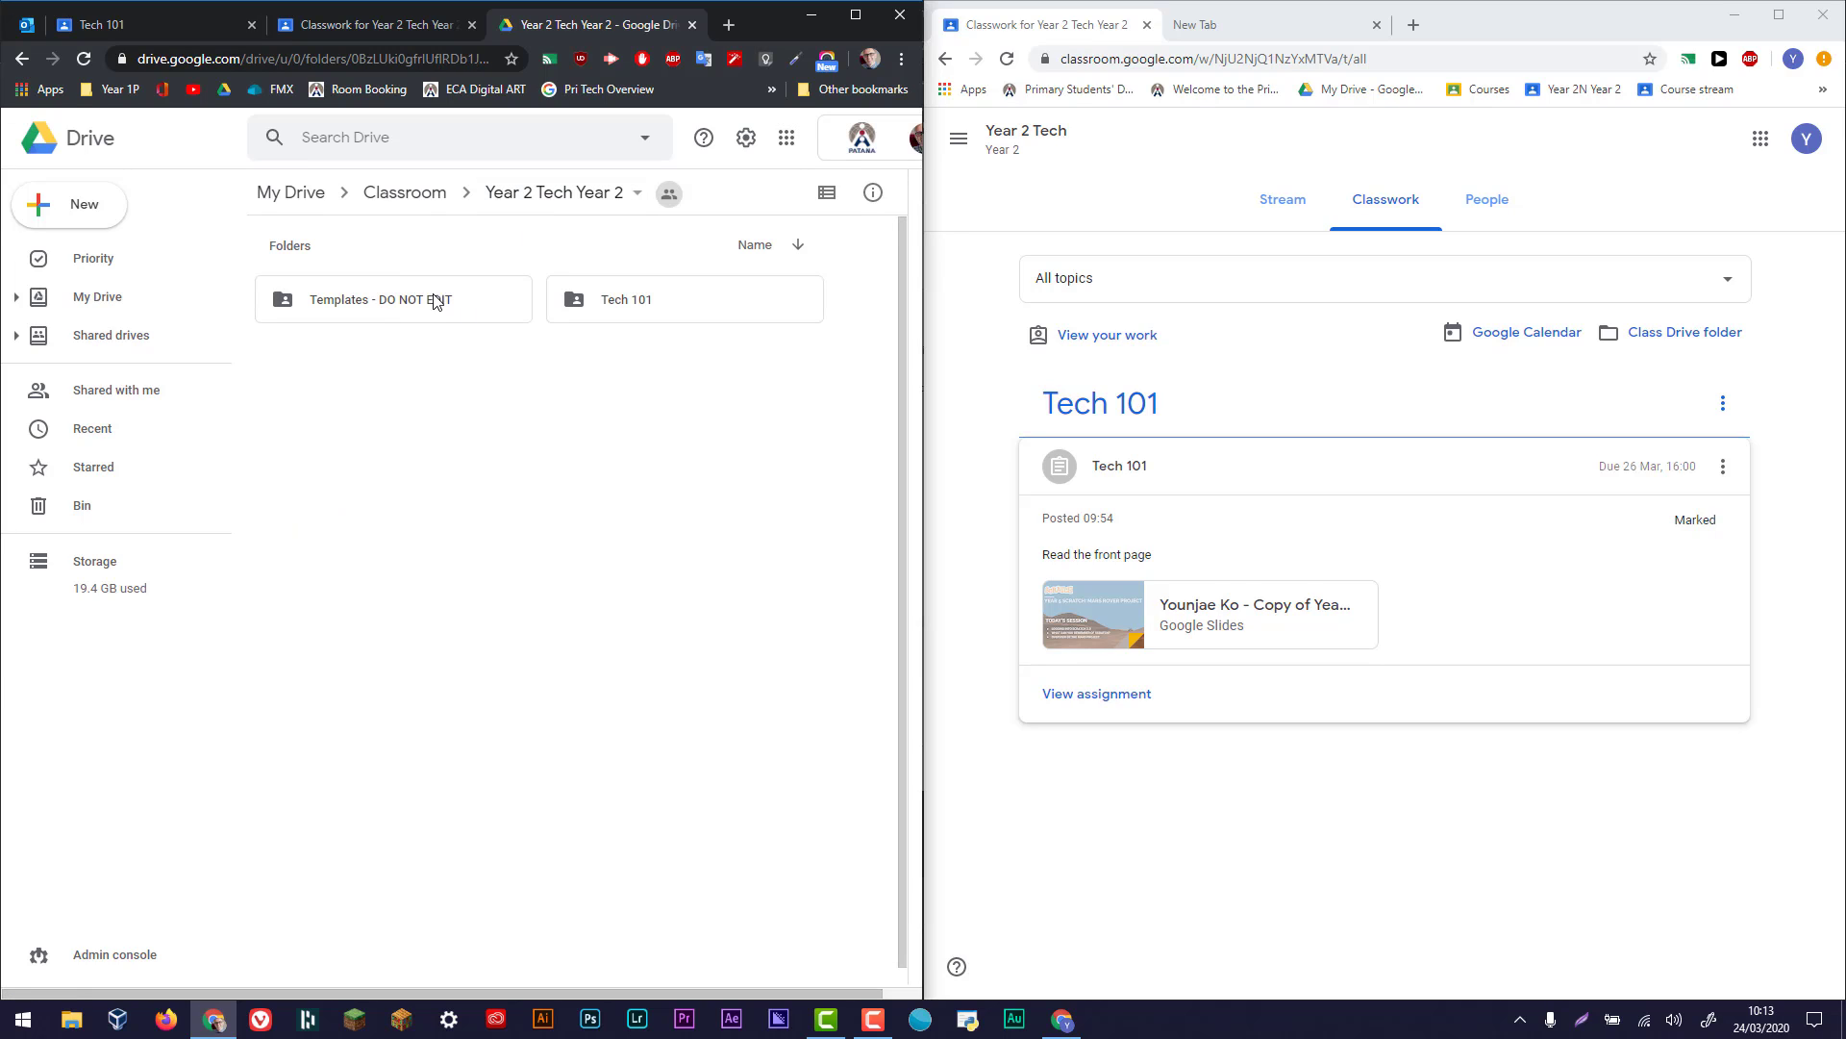
double_click(636, 307)
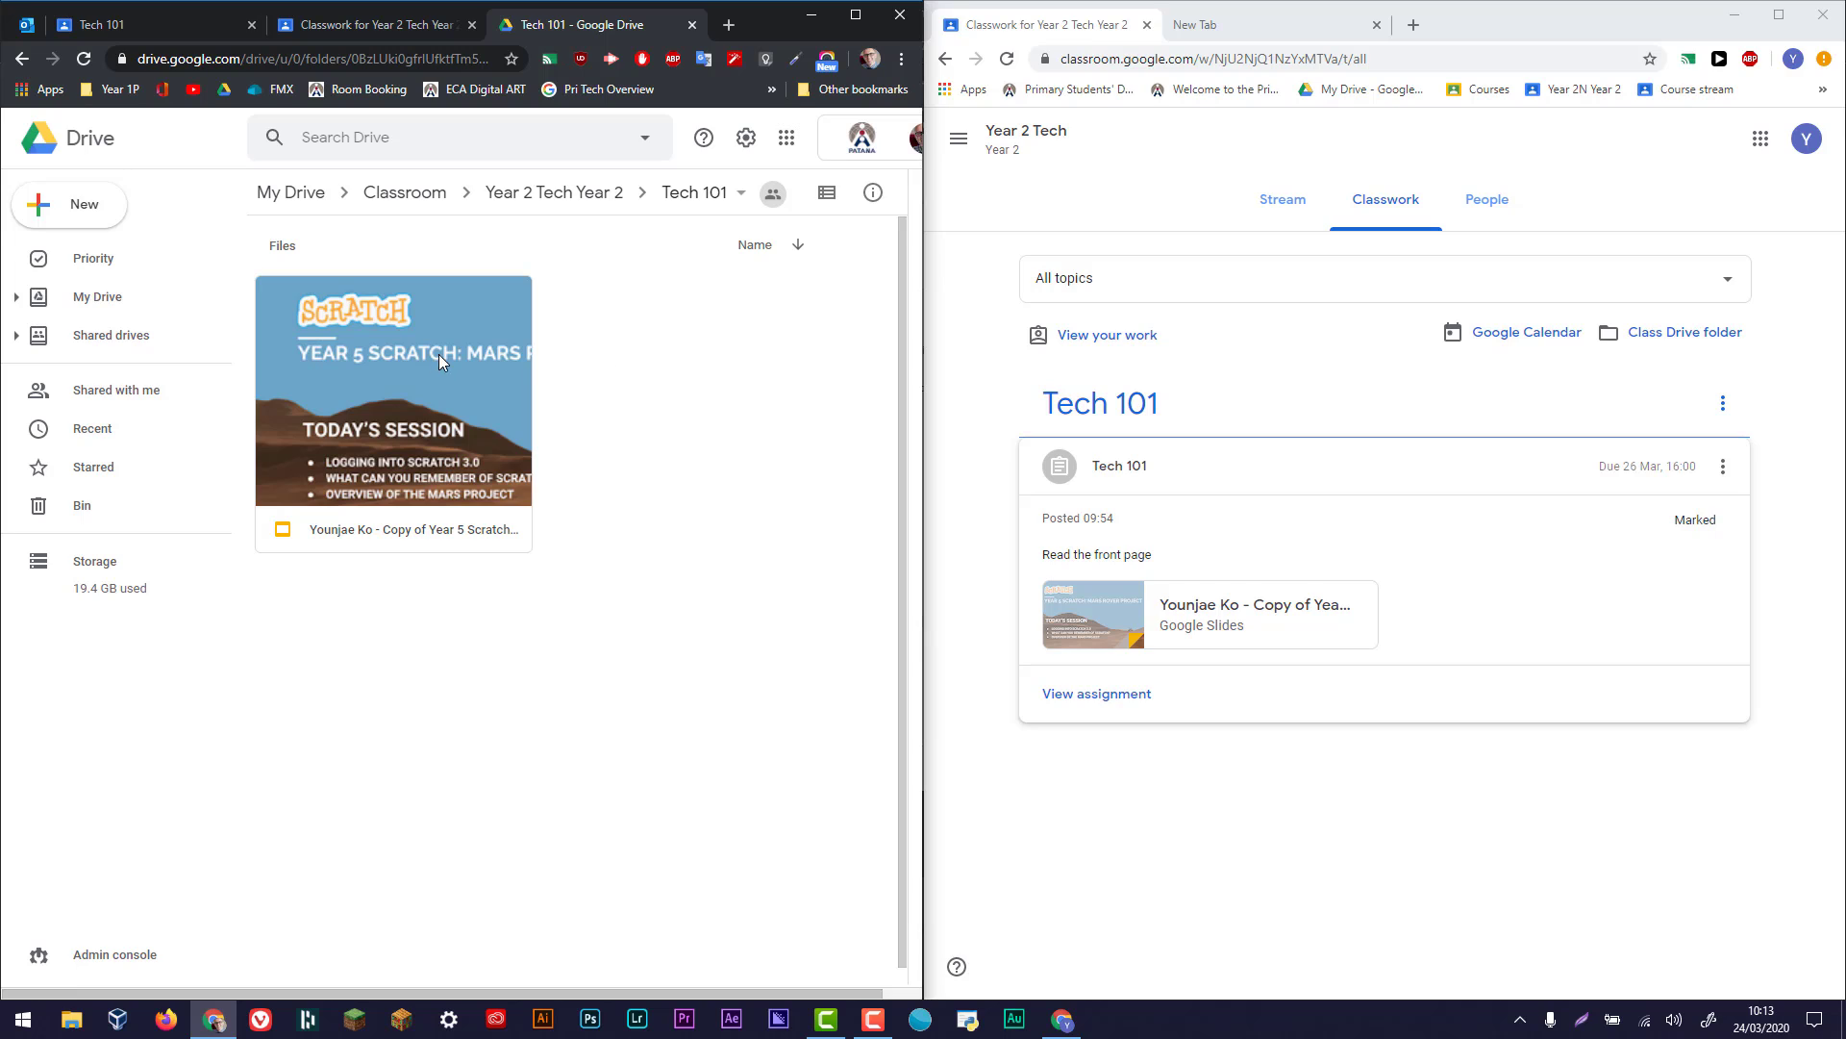
- Maximise the teacher's window, show the Tech 101 folder as a list and switch it back to the grid layout
click(831, 198)
click(855, 14)
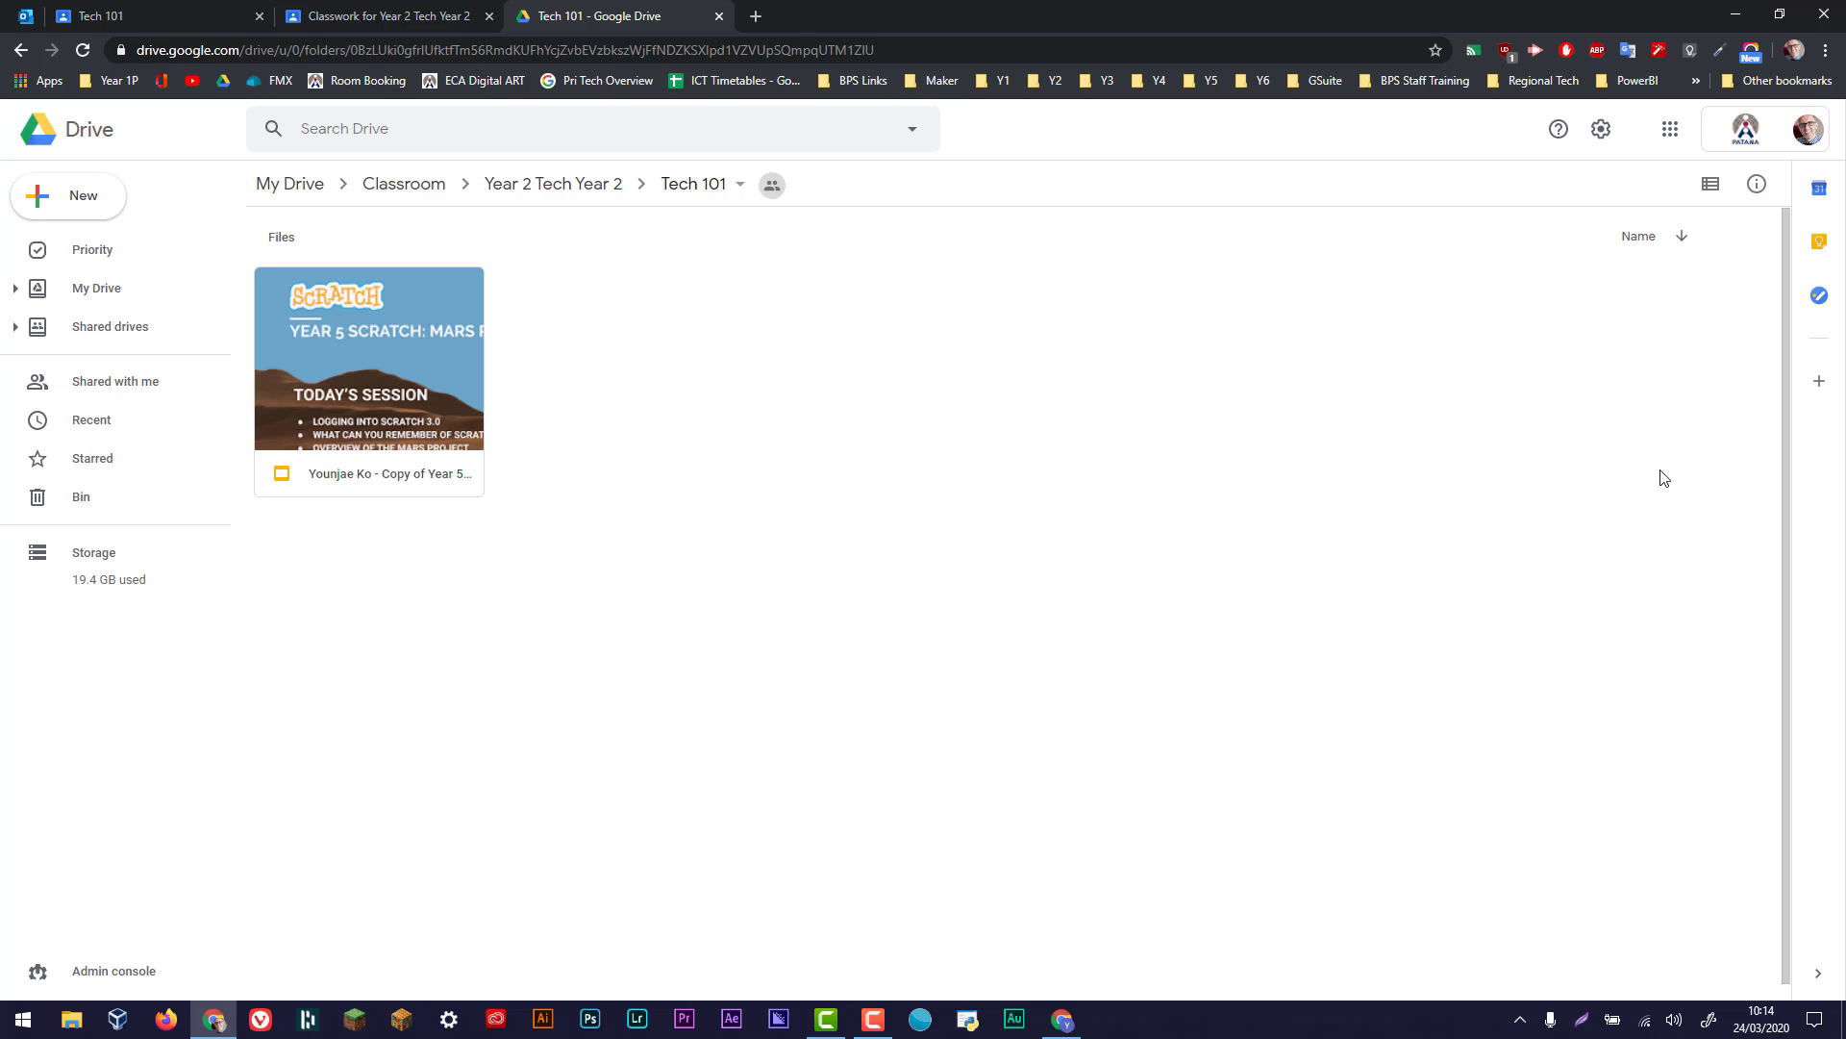
click(1717, 199)
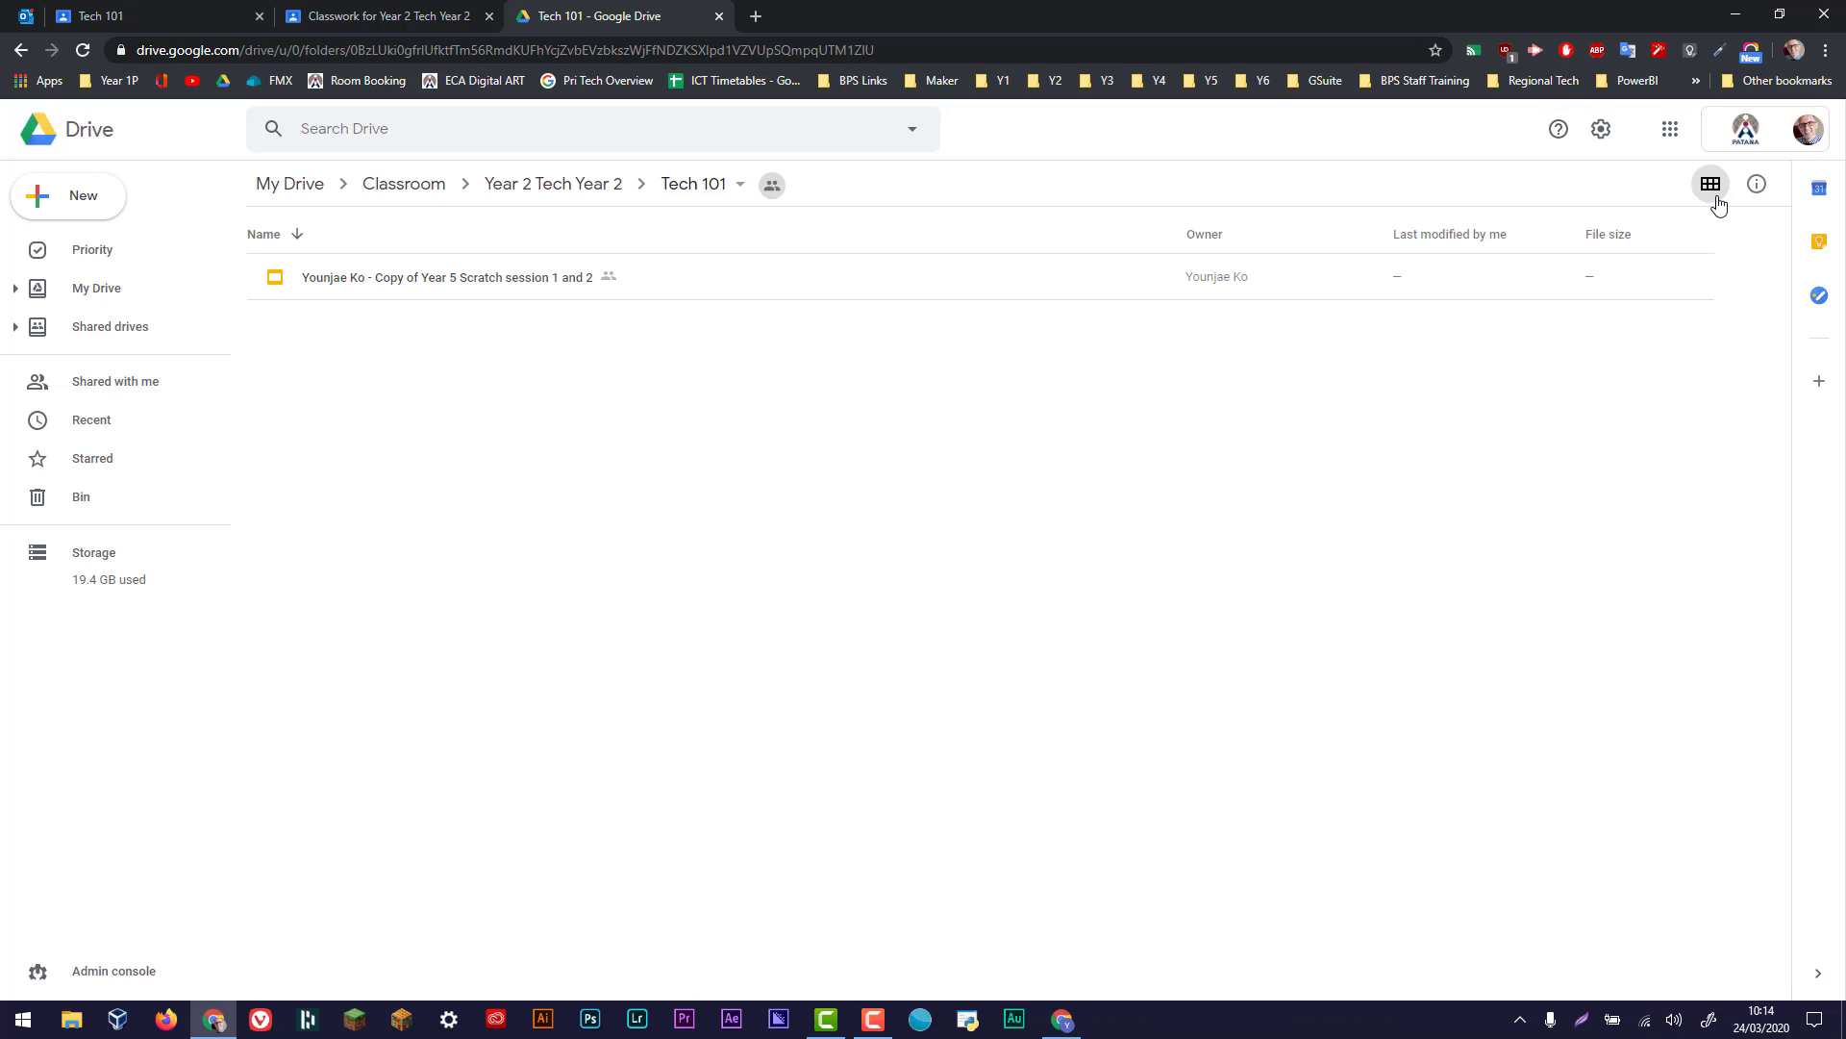
click(1718, 199)
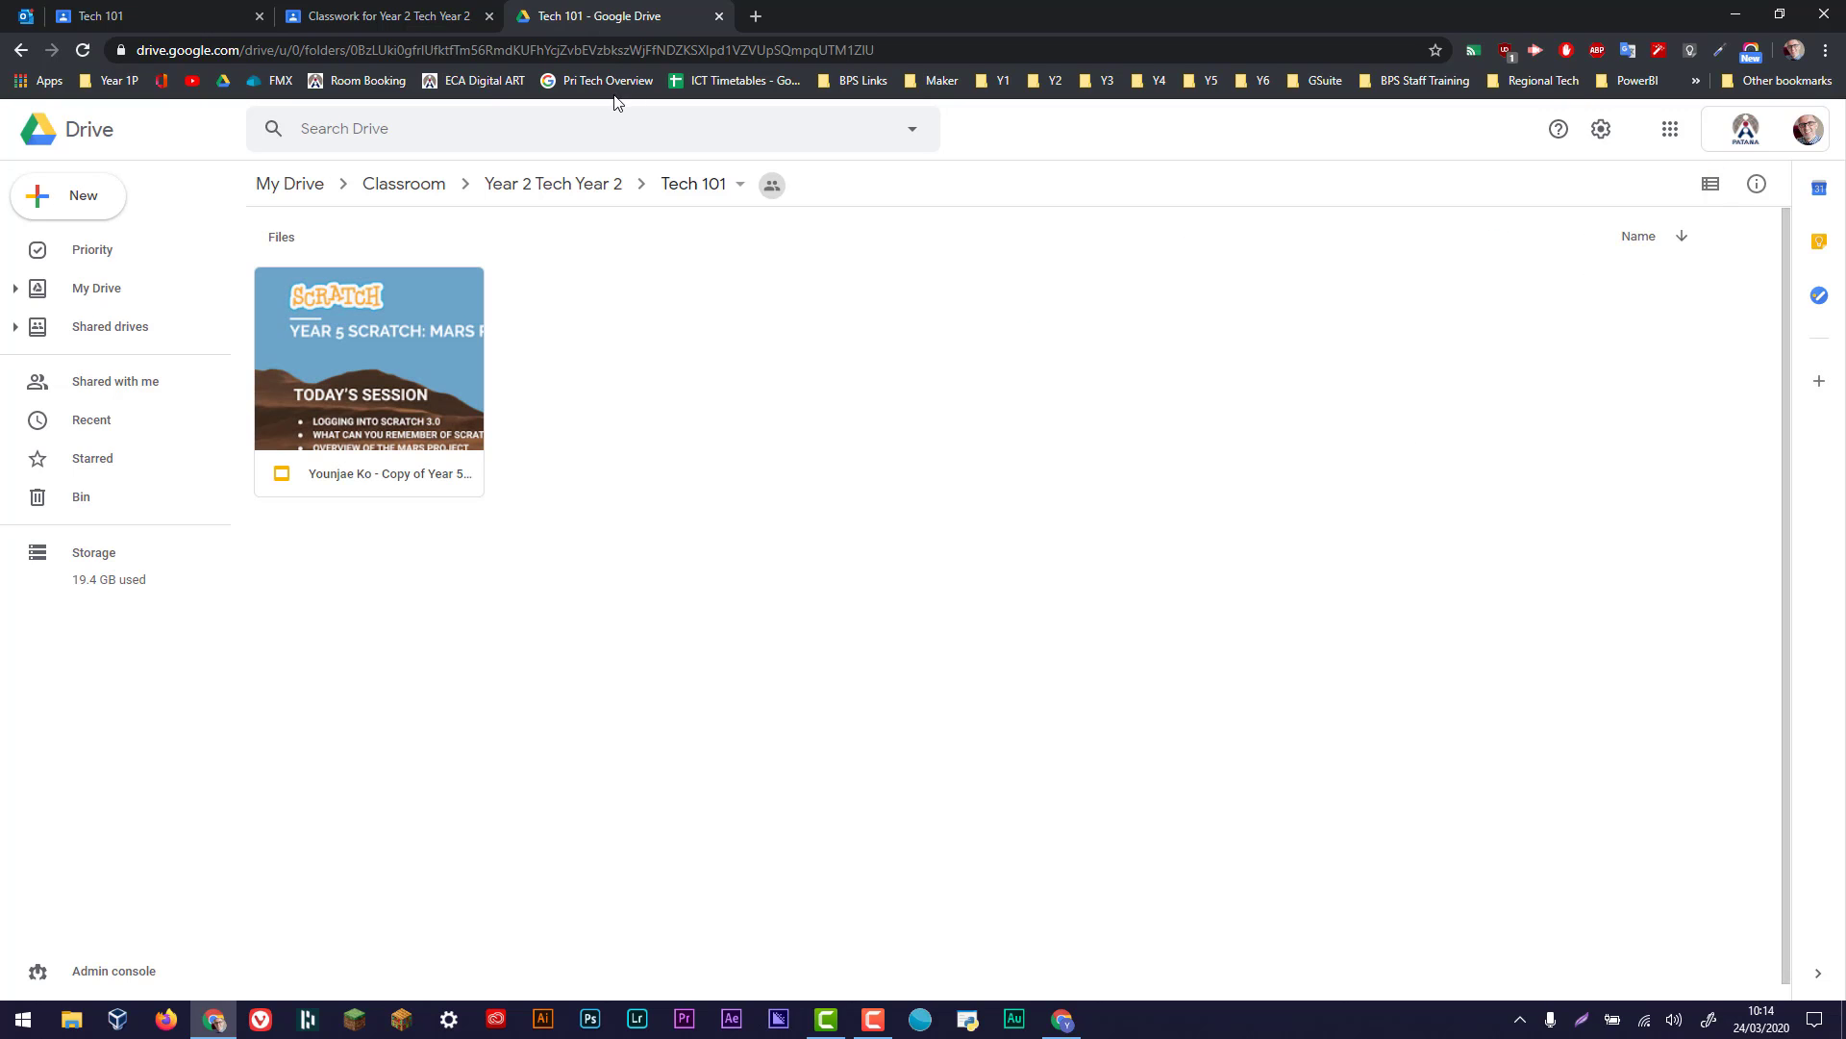
- Restore the teacher's window from full screen and resize it to fit beside the student's window
click(1780, 13)
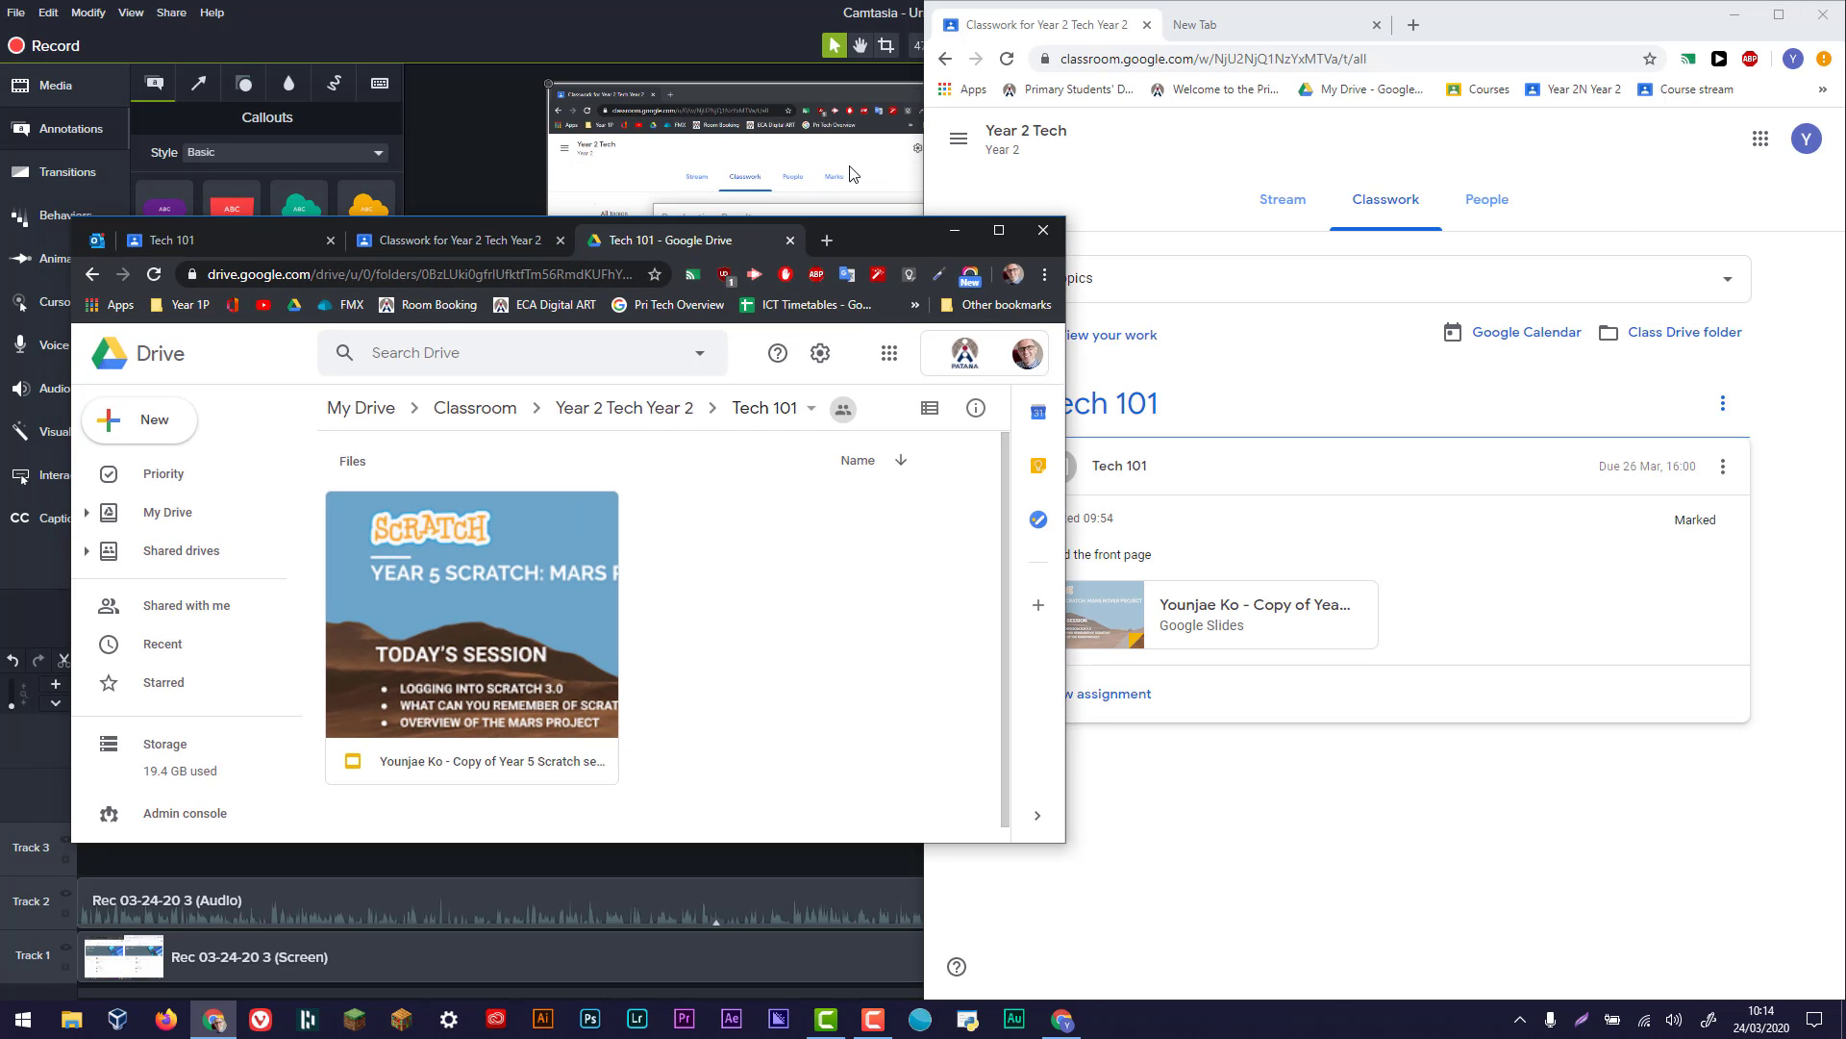
drag(894, 230, 824, 15)
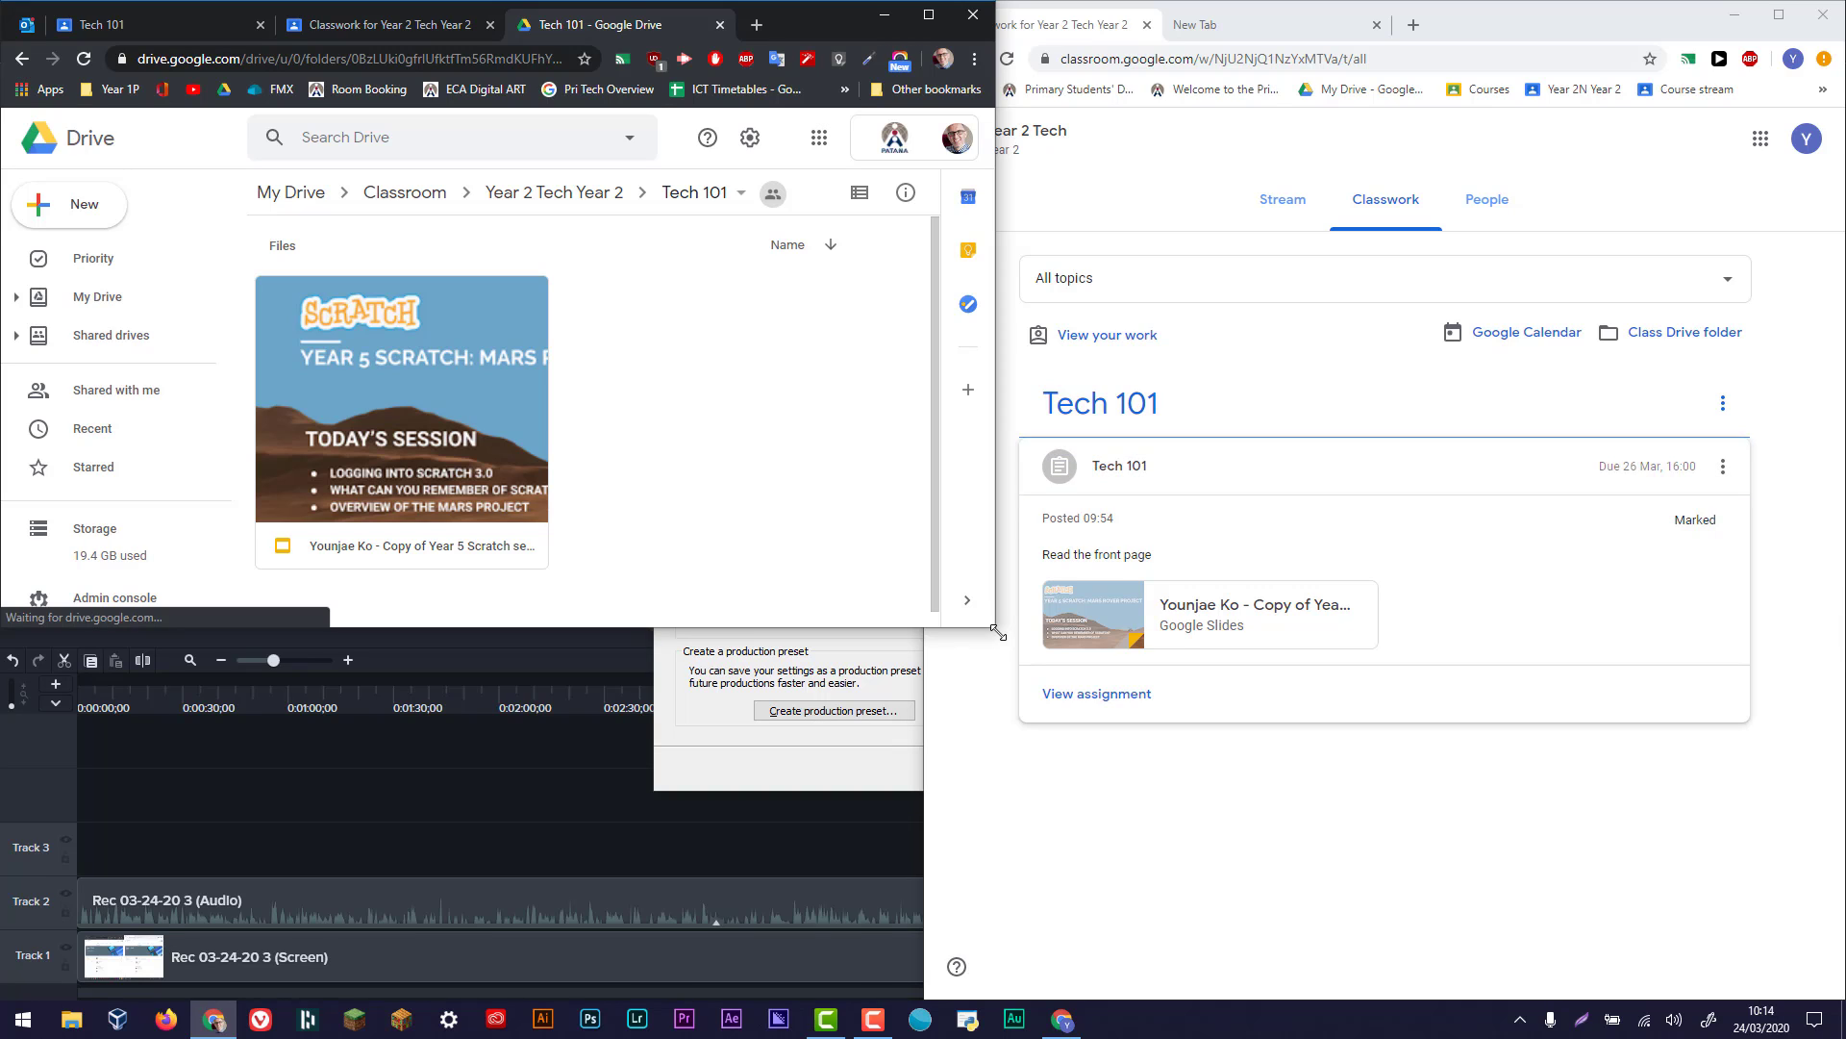
drag(996, 632, 929, 996)
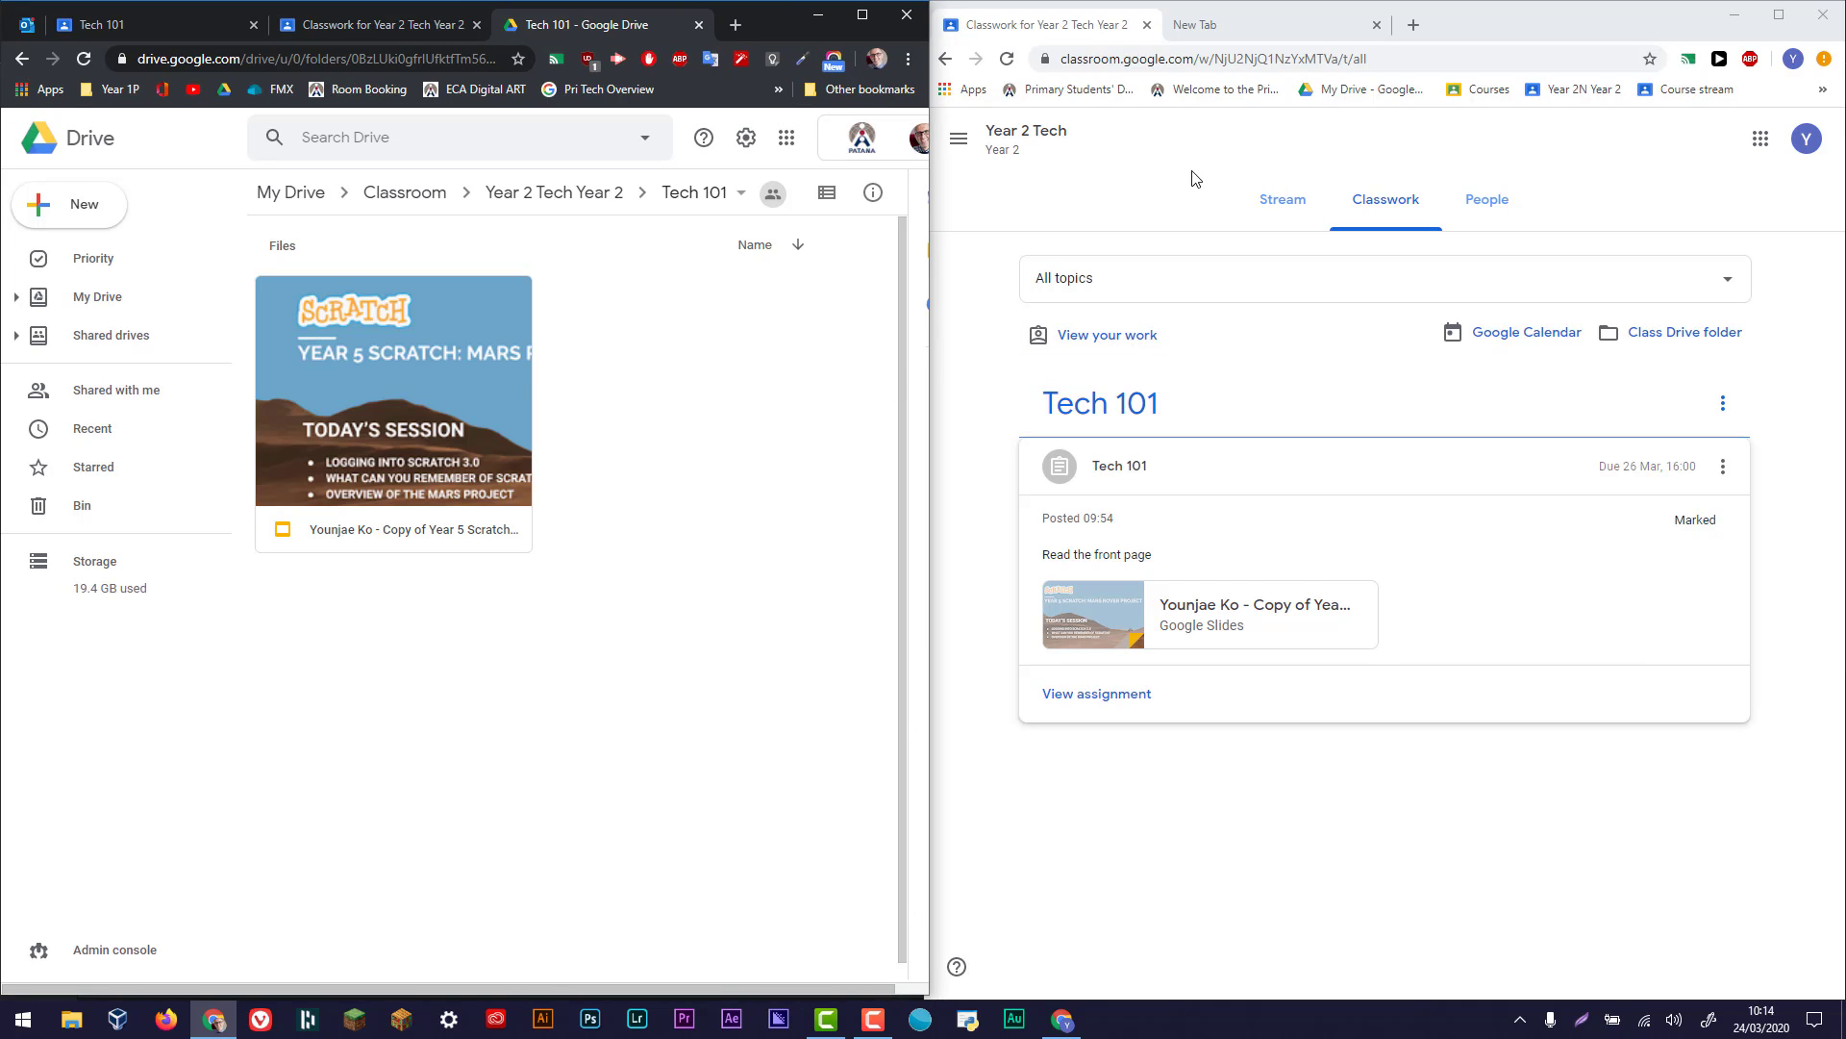
- Open the class Drive folder from the student's Classwork page and go up to its parent Classroom folder
click(1610, 168)
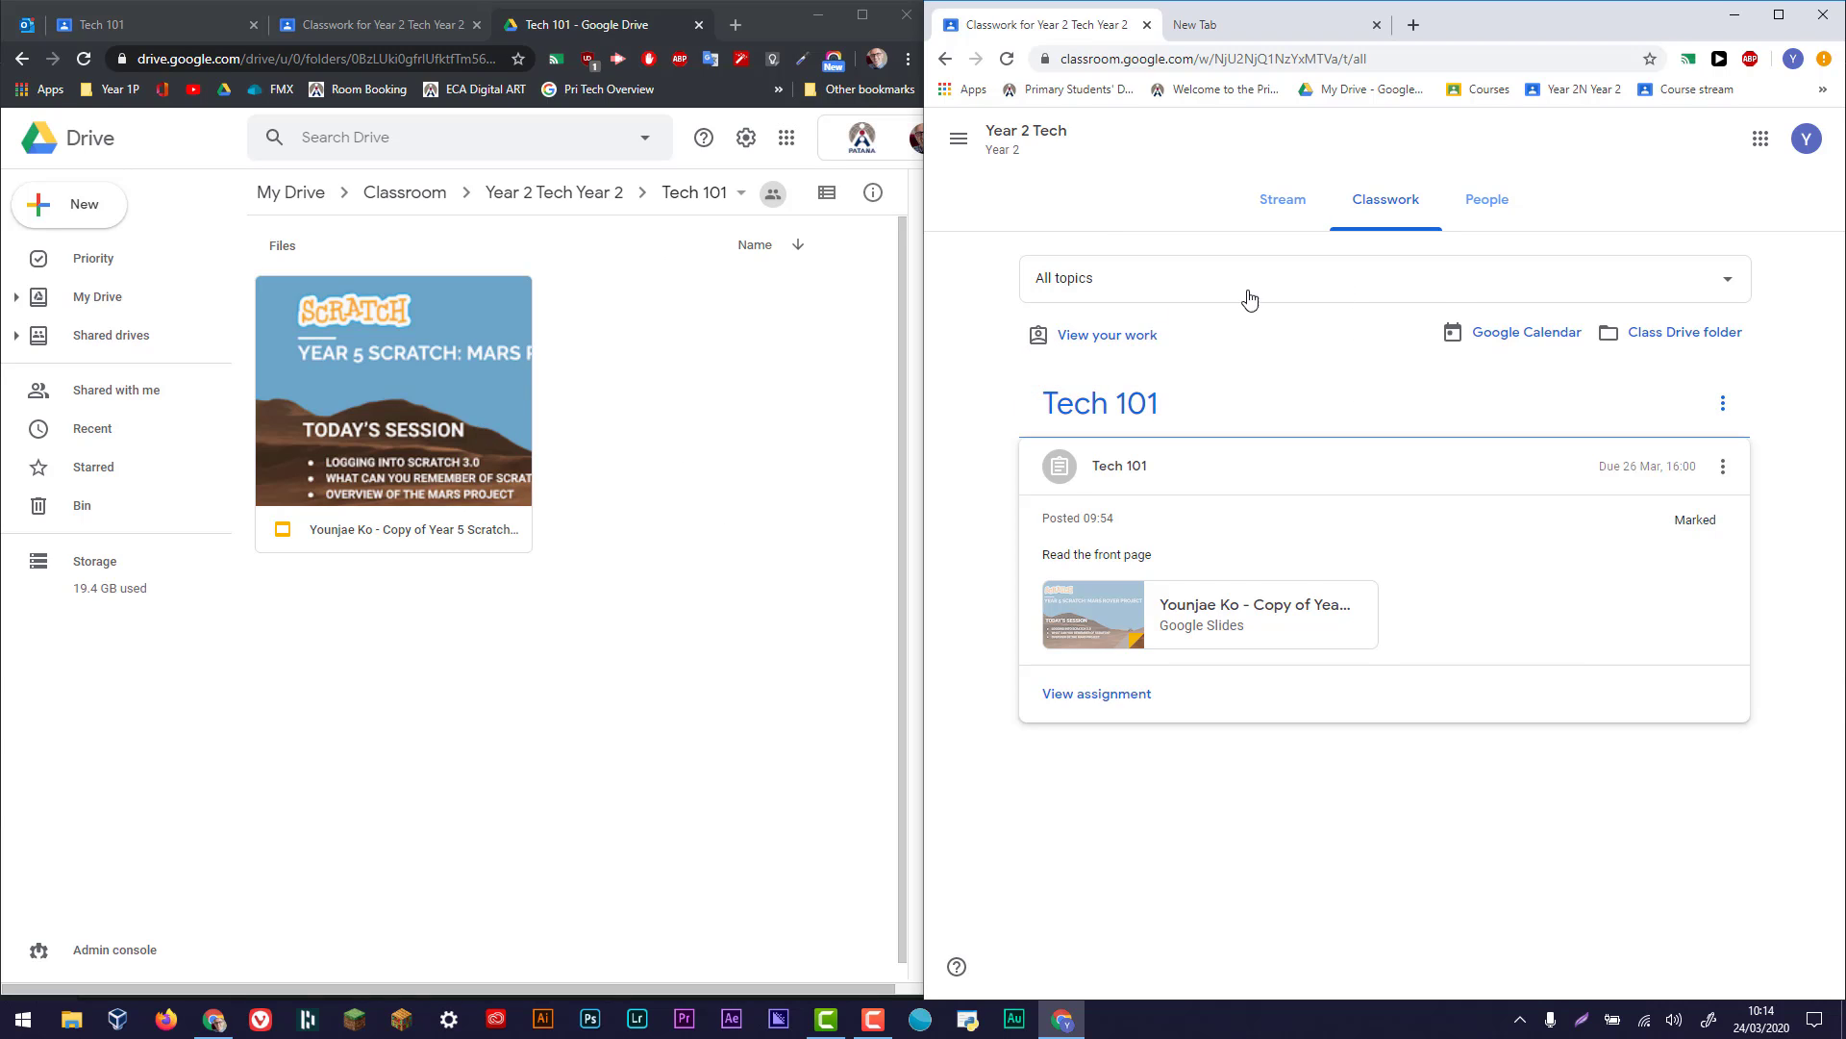
click(1689, 336)
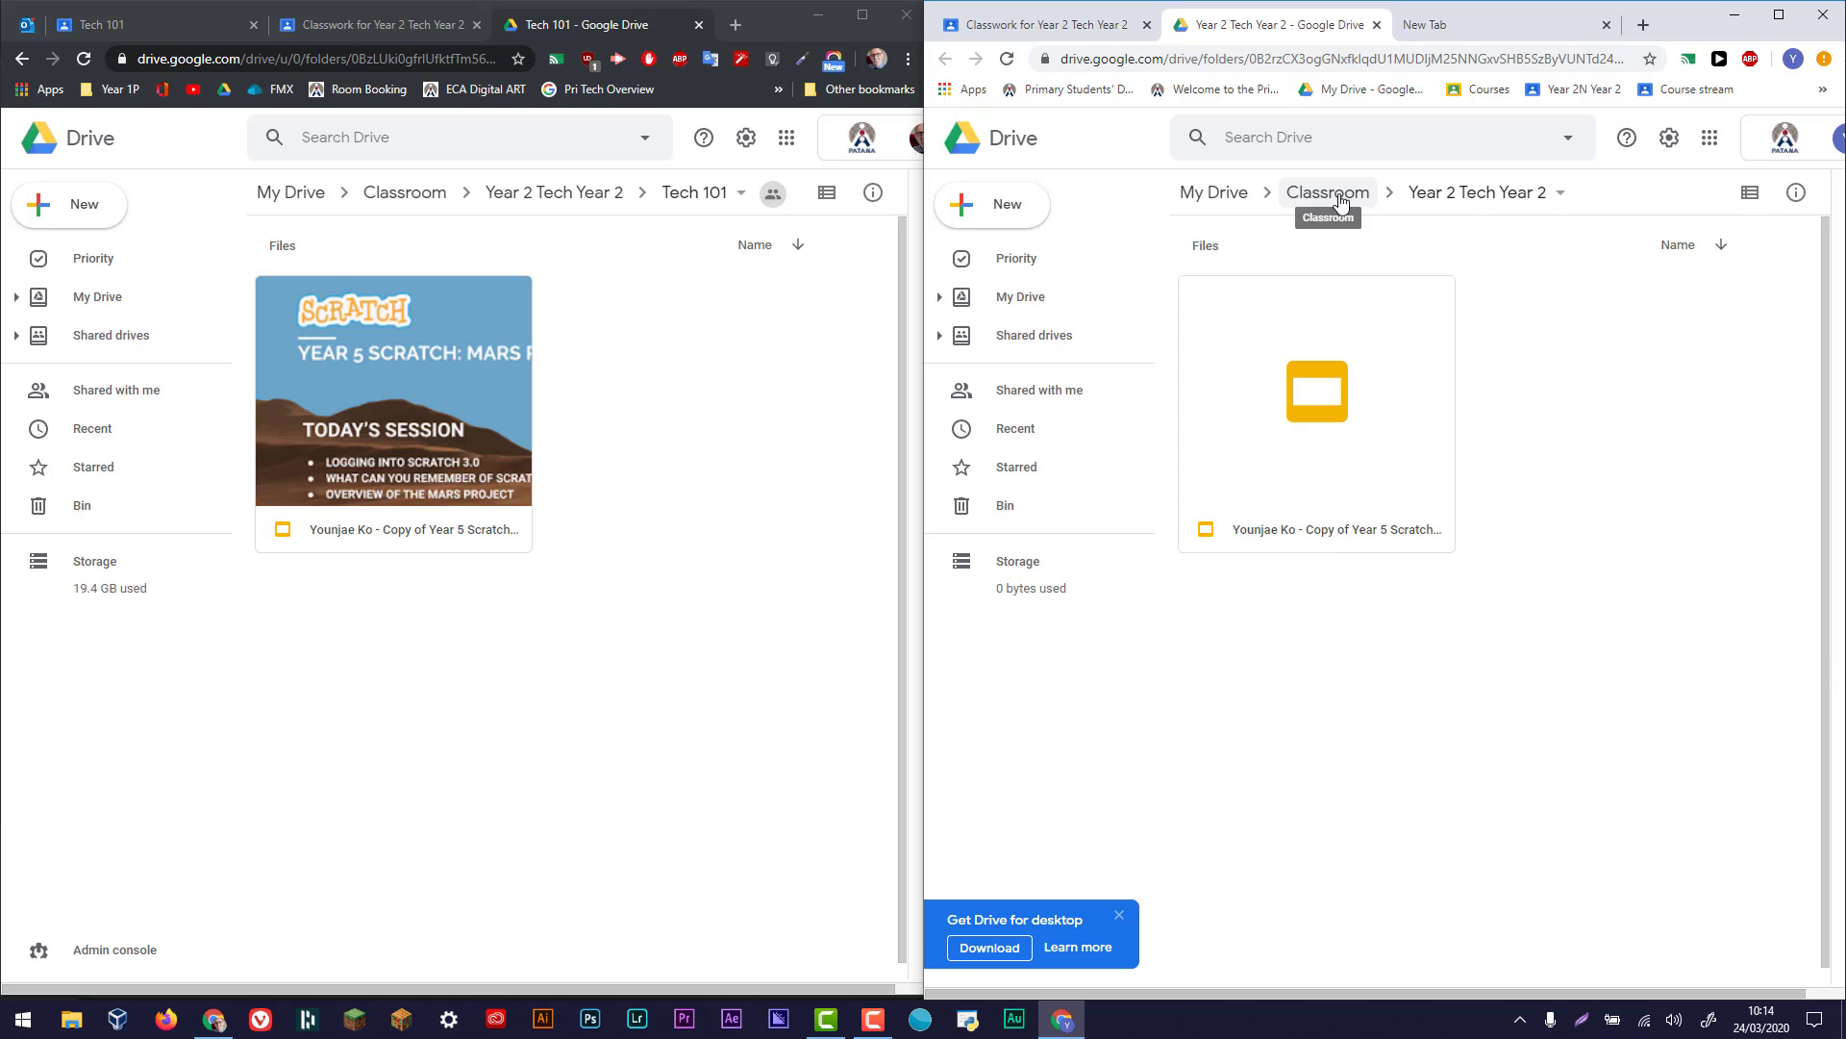
click(1339, 195)
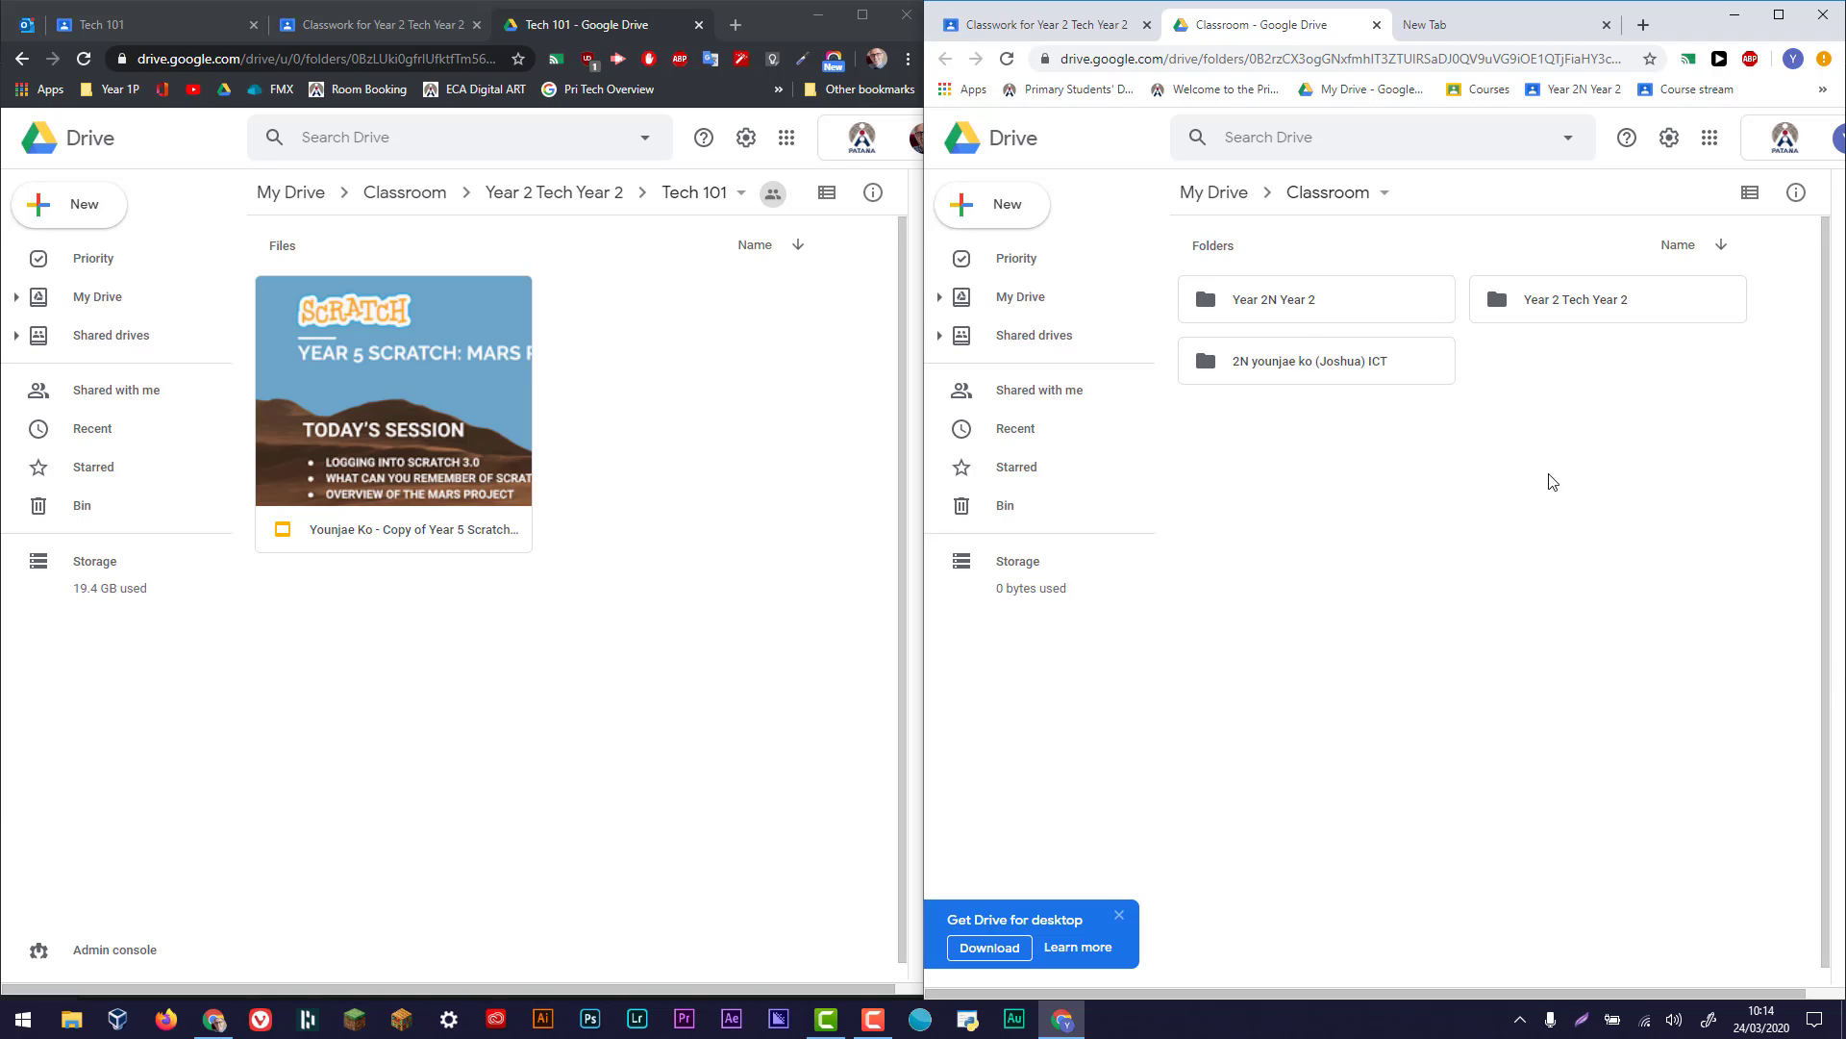
- Look inside the student's personal ICT folder and the "Year 2 Tech Year 2" folder, returning to the Classroom folder each time
double_click(1349, 373)
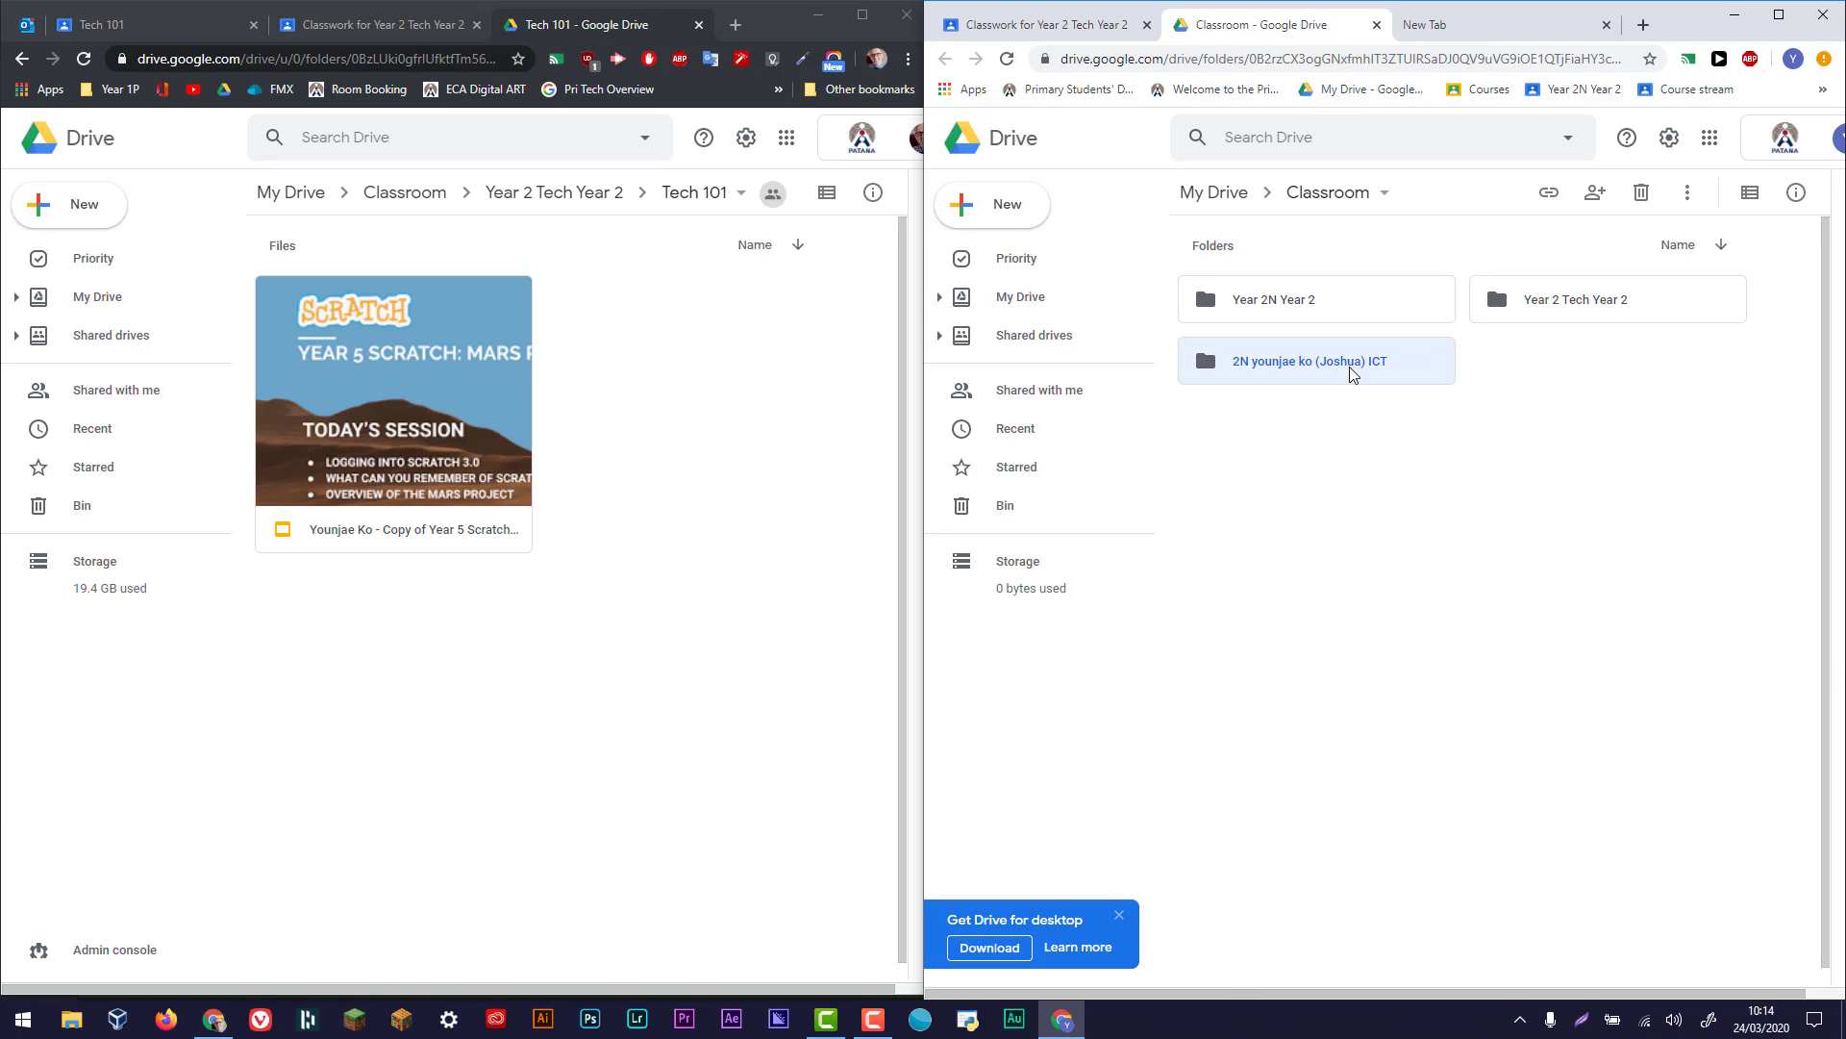
click(1328, 194)
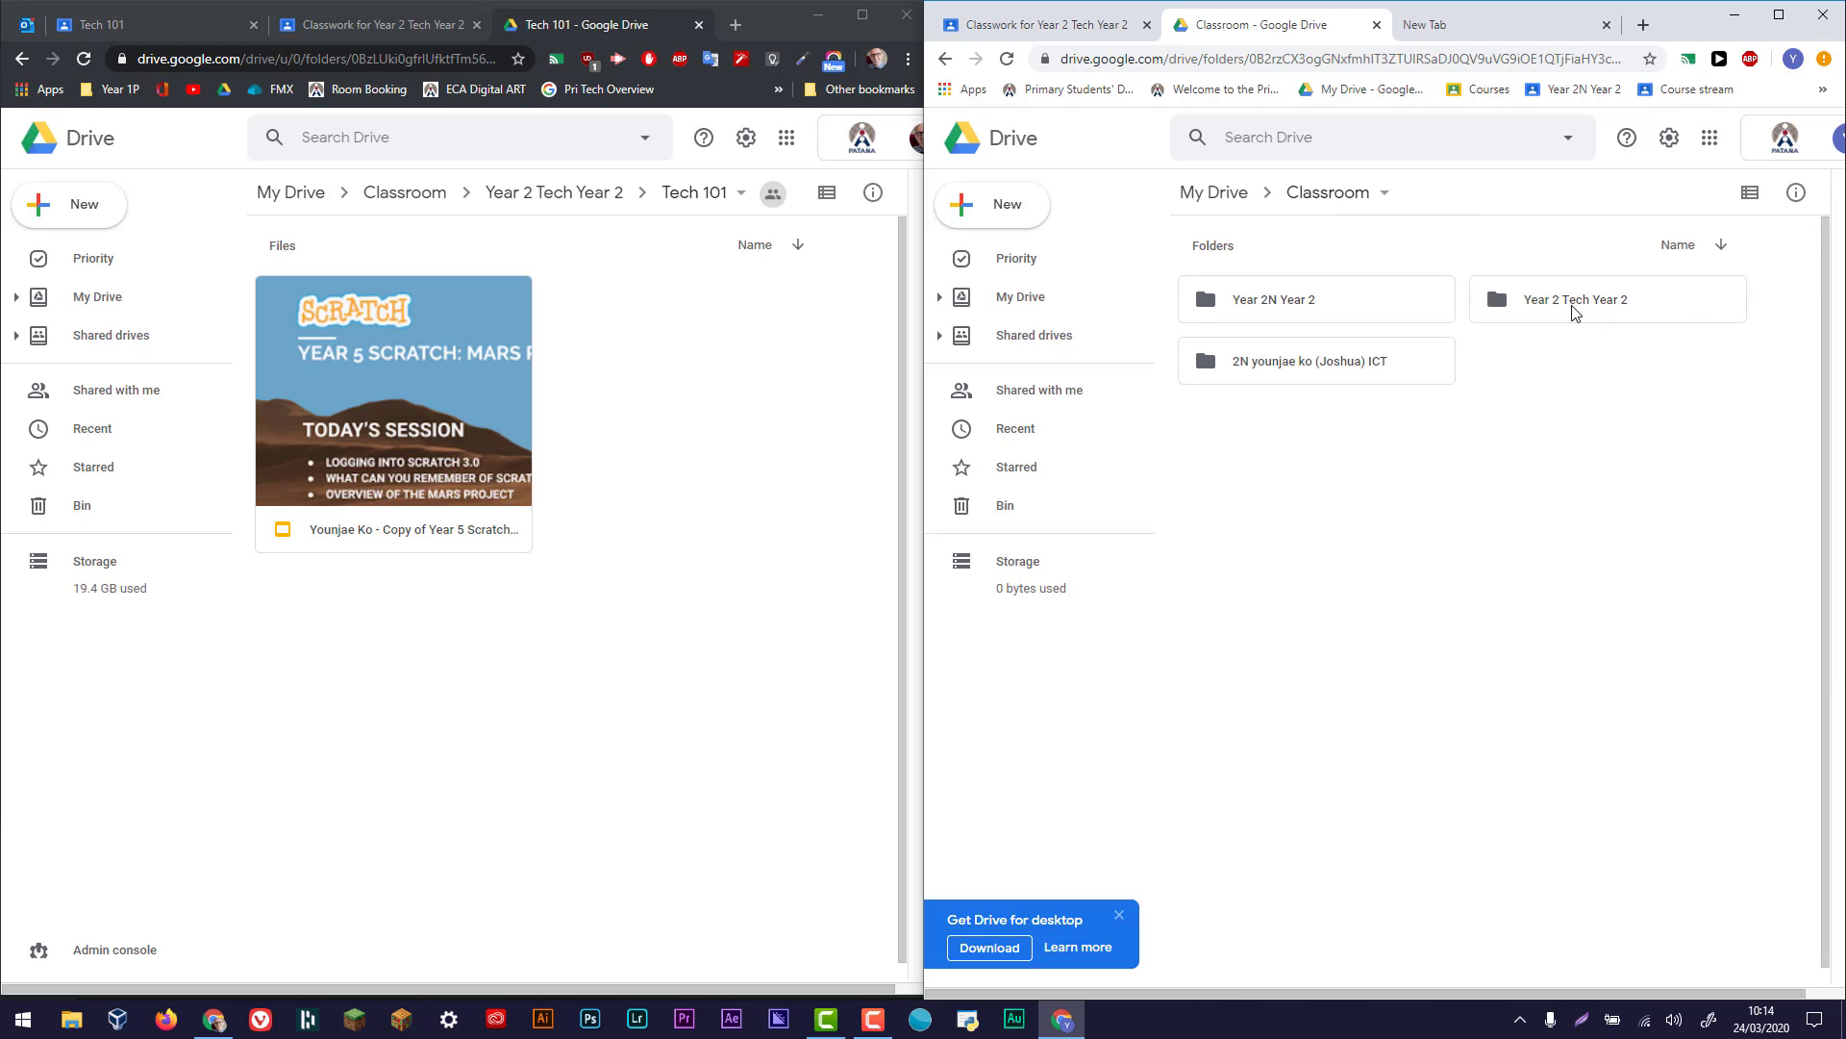
double_click(1561, 306)
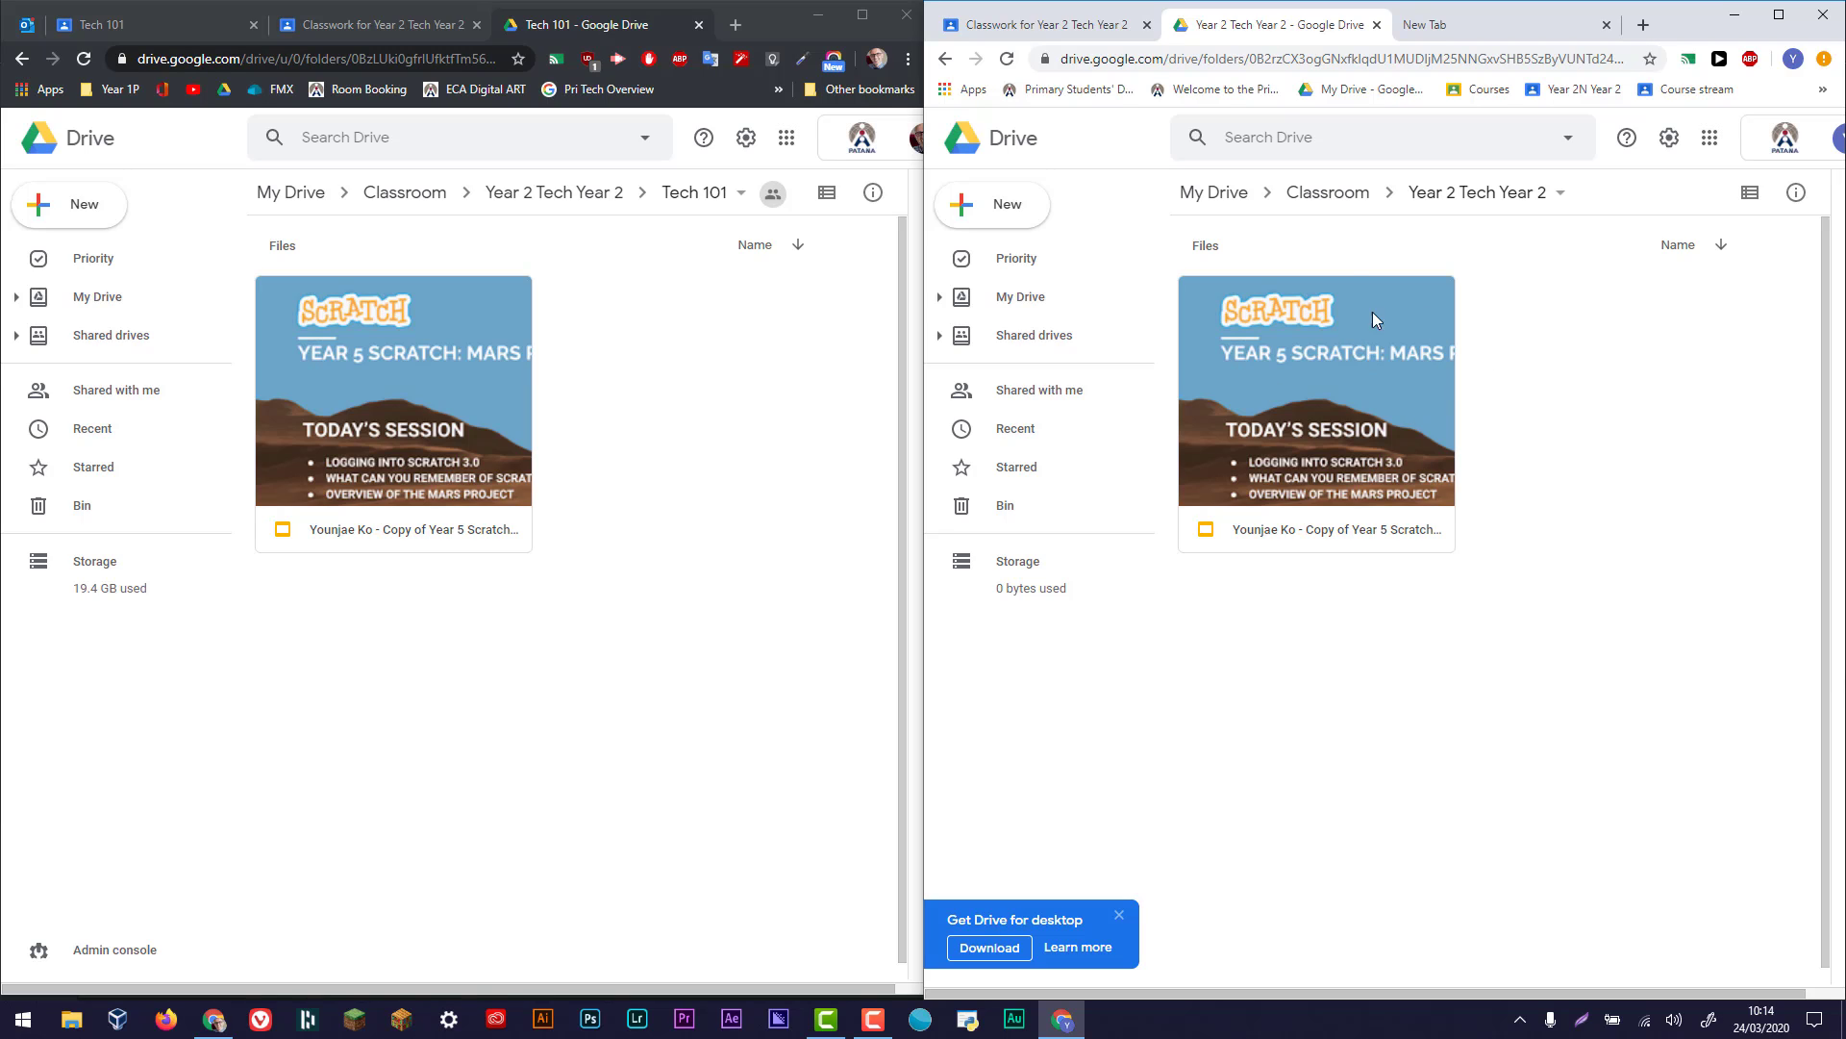
click(1331, 194)
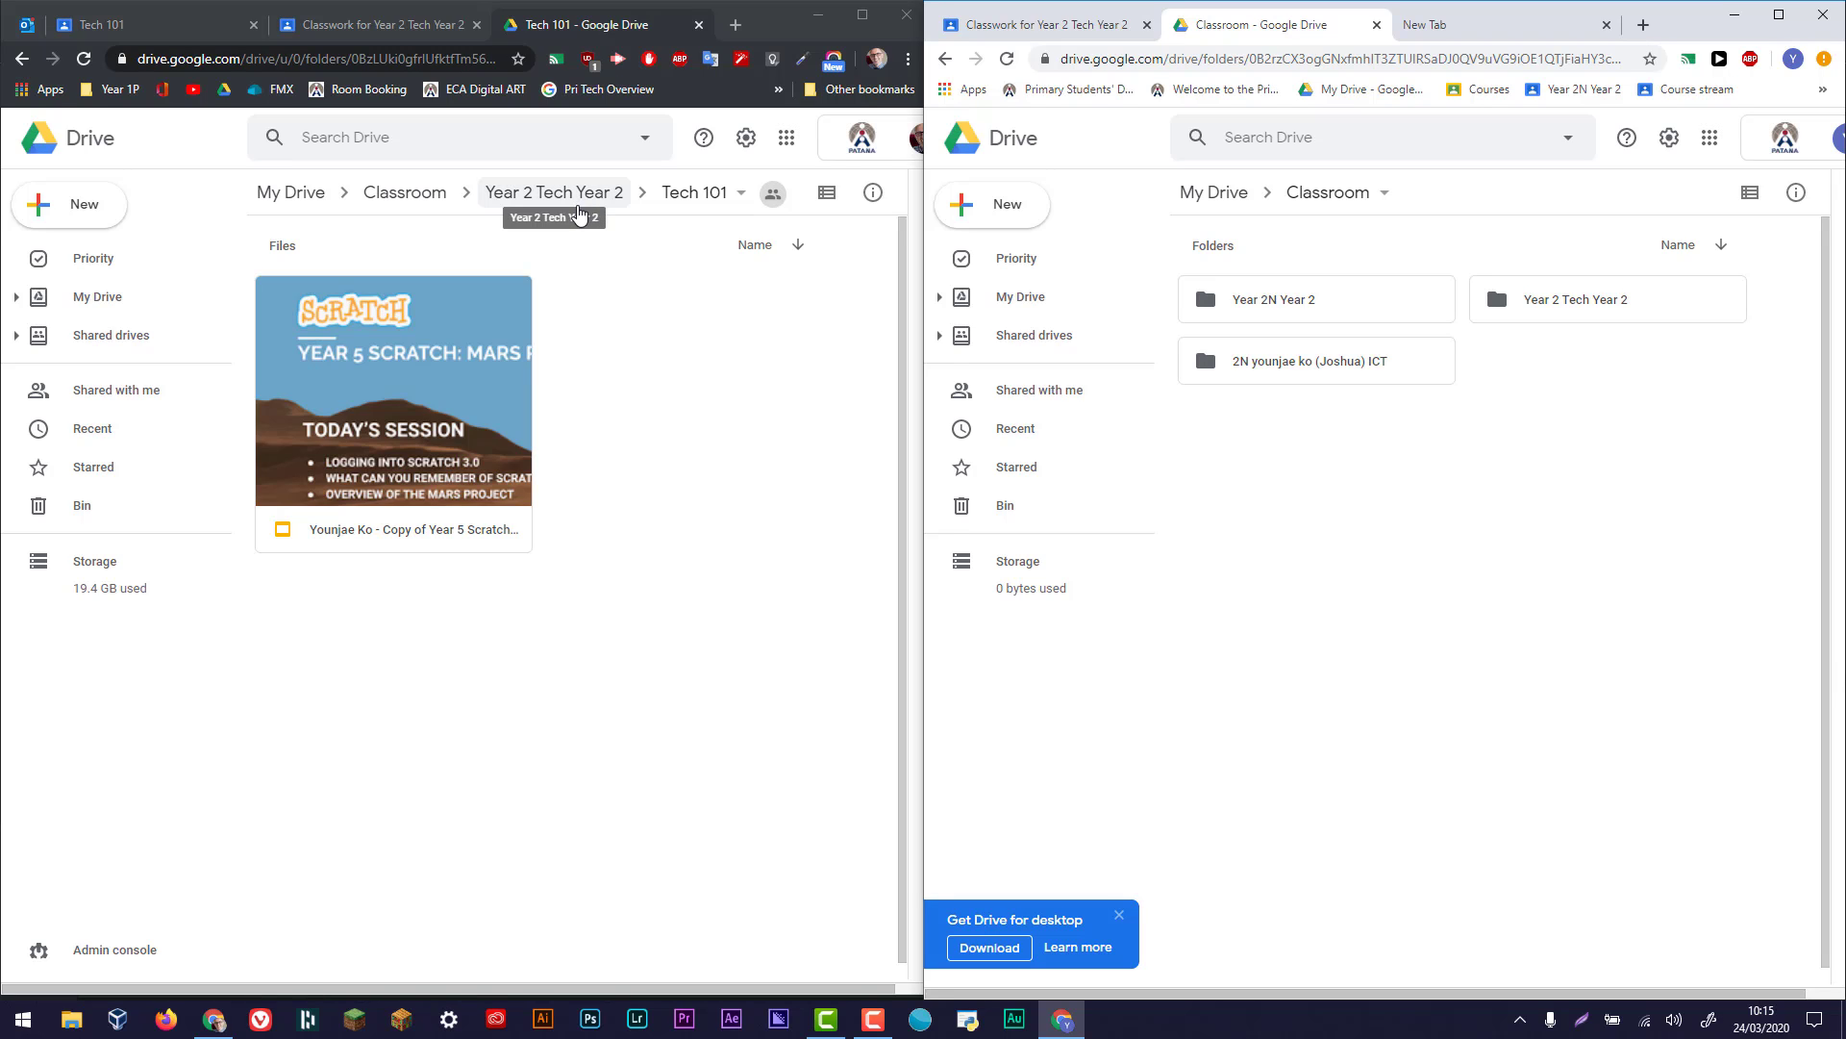
- Go up from Tech 101 to the main Classroom folder in the teacher's Drive
click(580, 197)
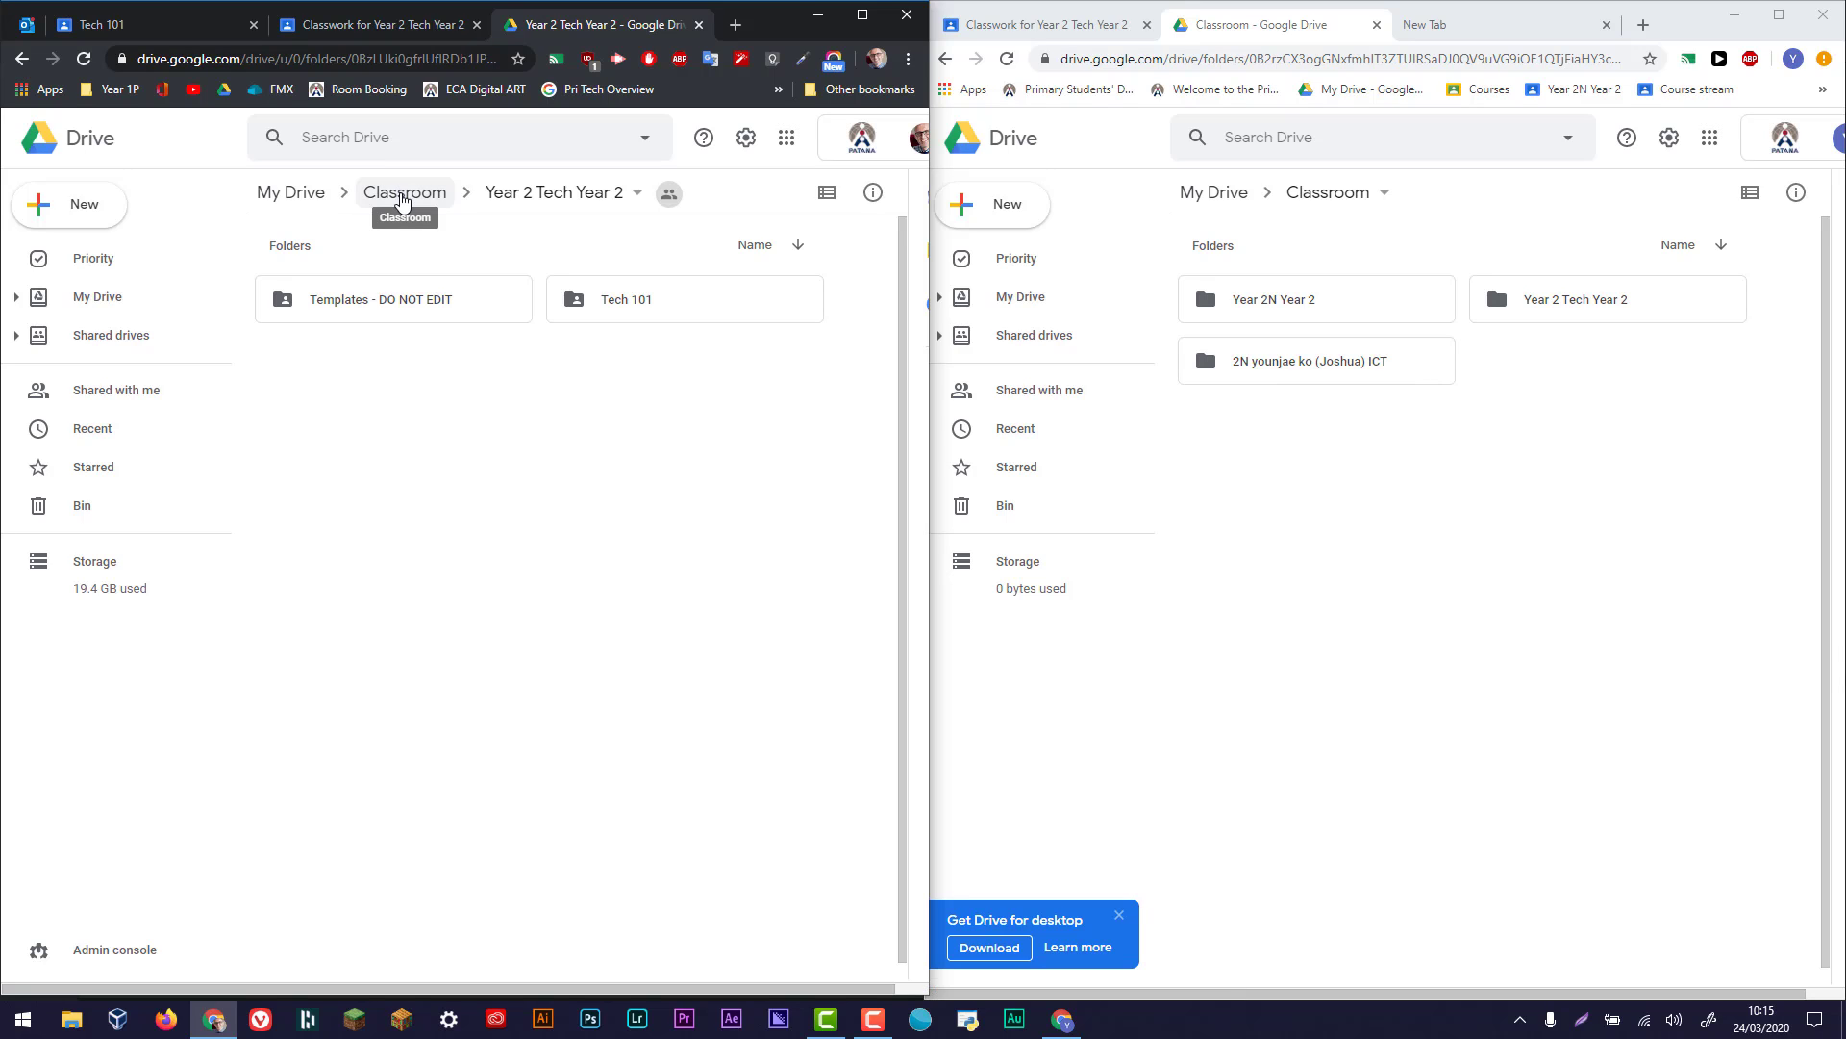
click(404, 195)
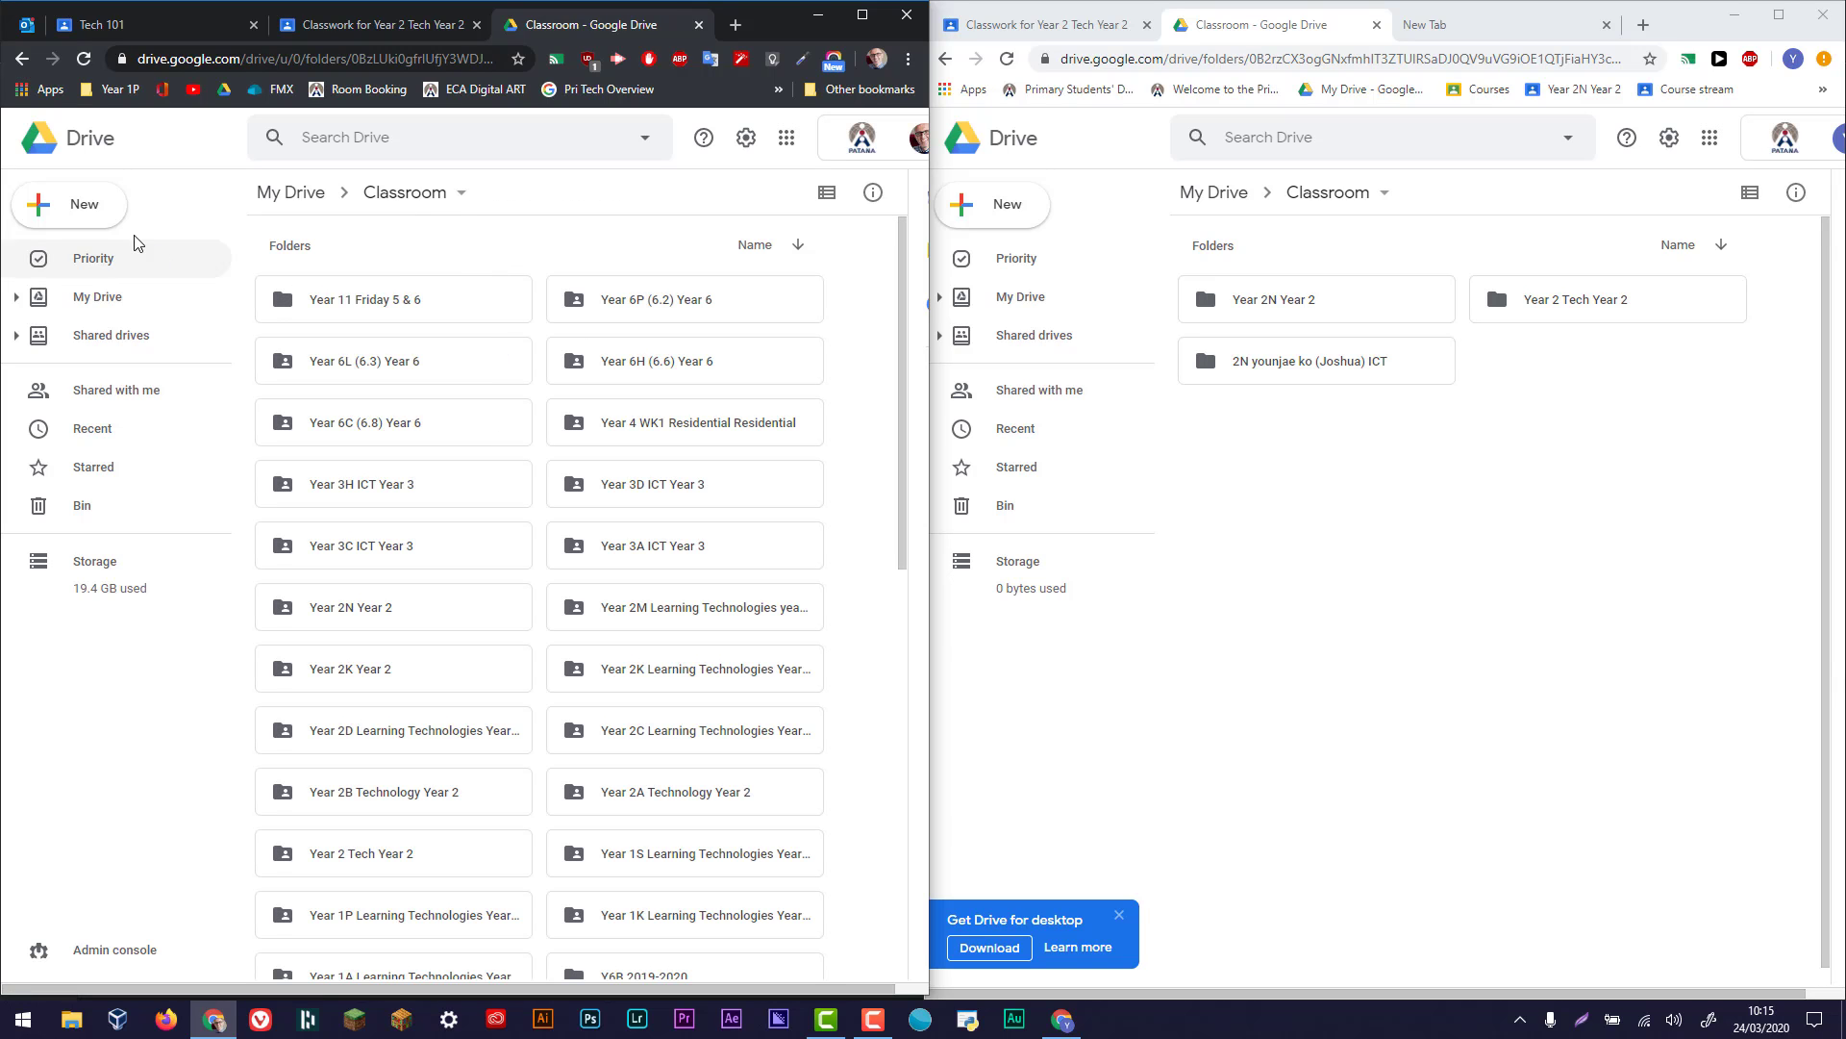
- Show the options for adding new items to the teacher's Drive, and return to the teacher's Year 2 Tech class Stream
click(94, 206)
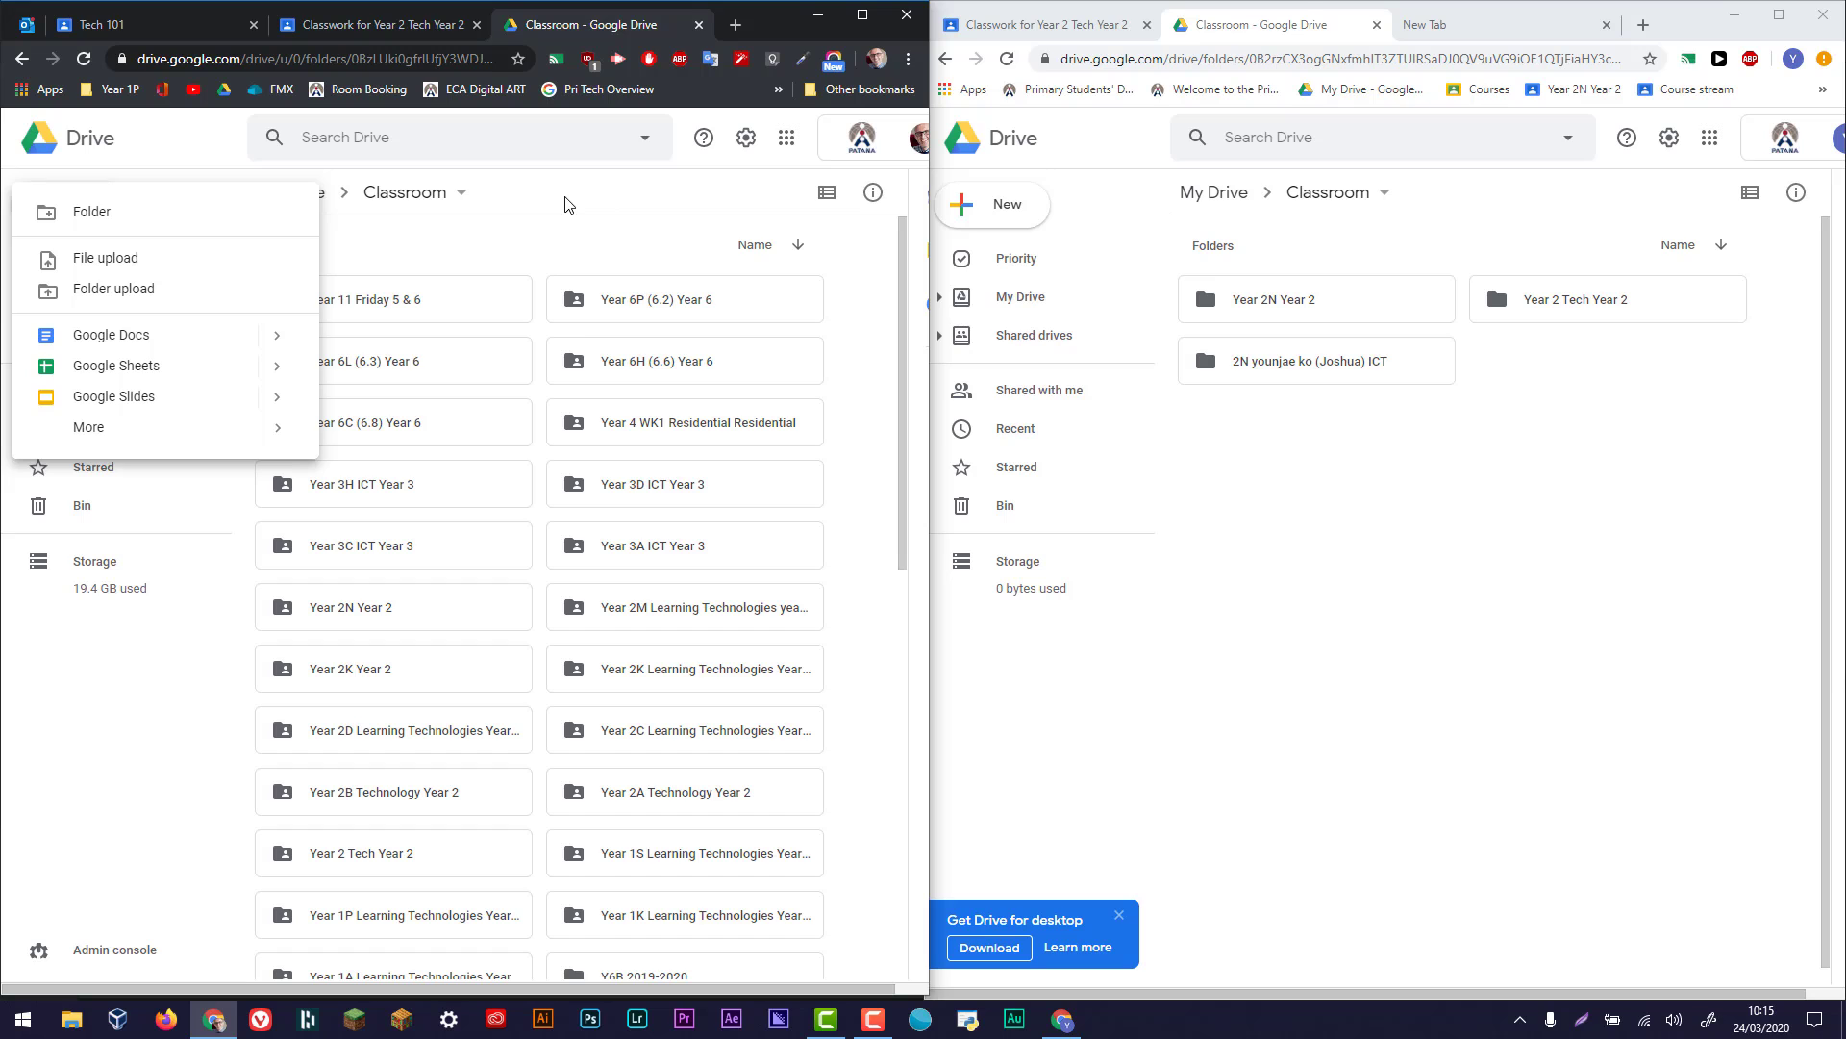
click(414, 24)
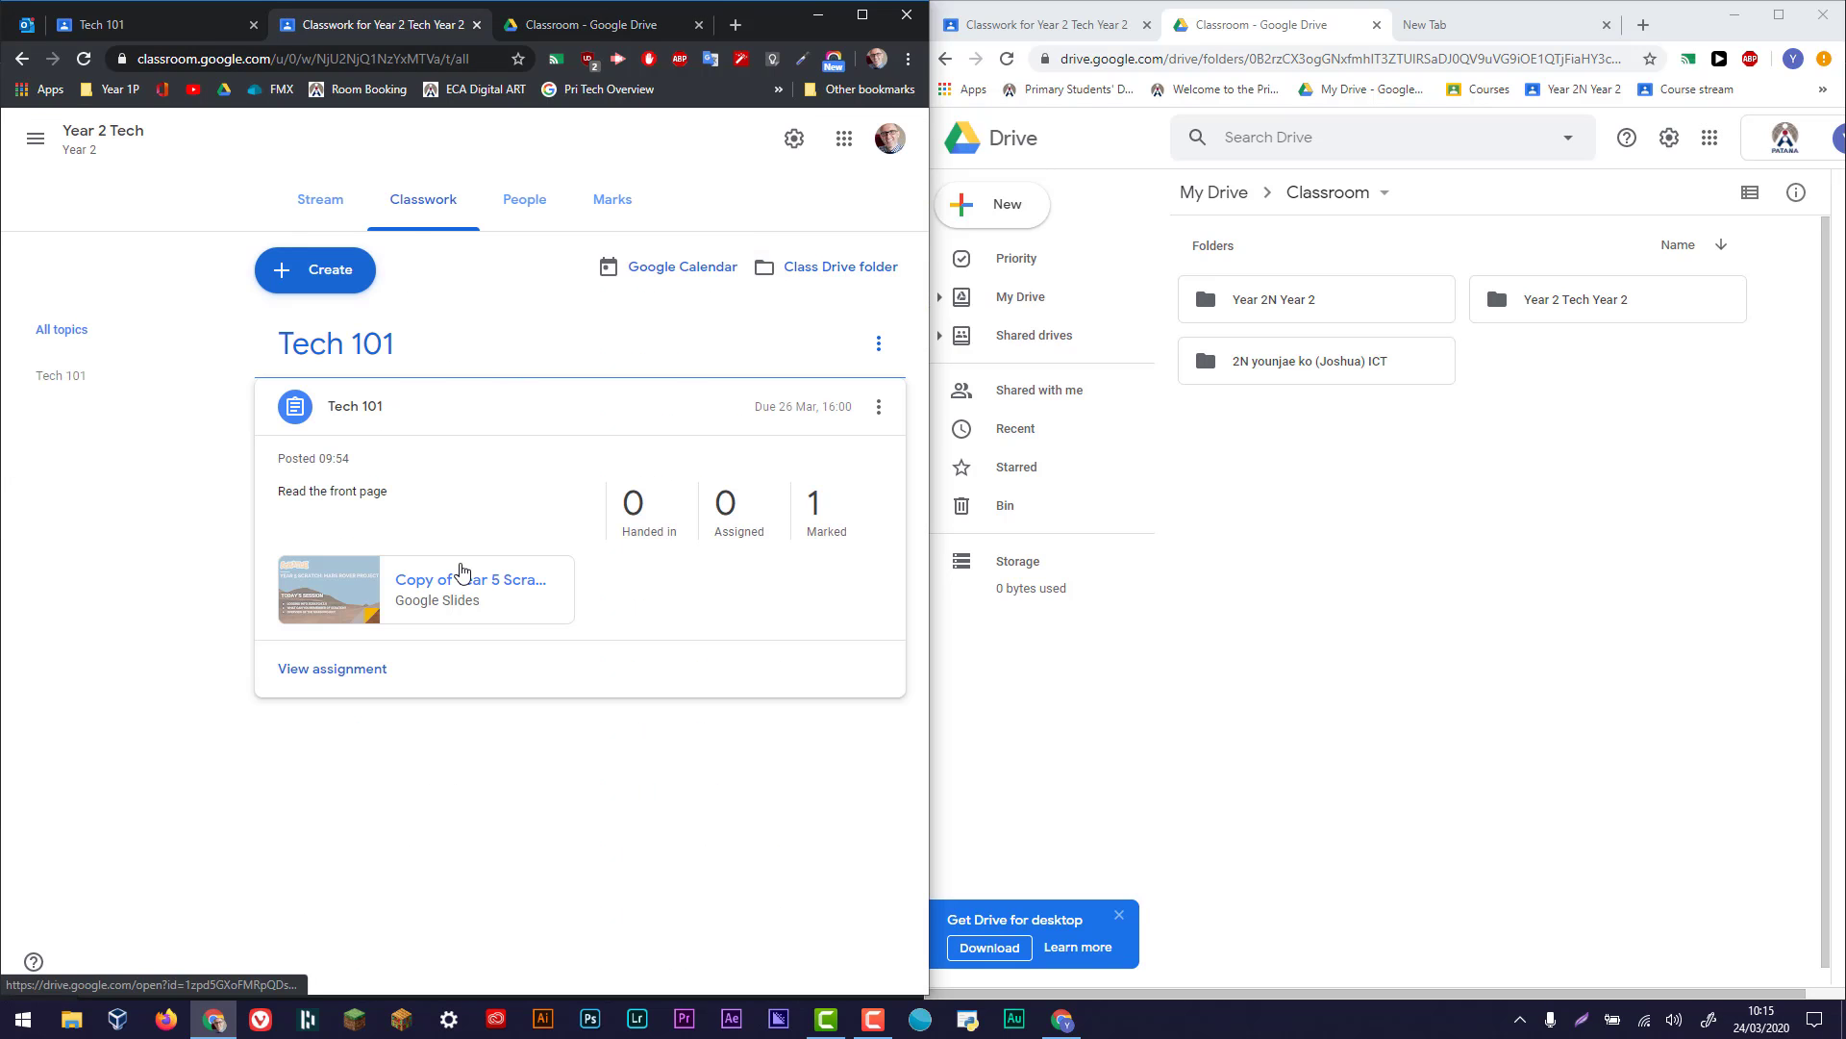
click(320, 207)
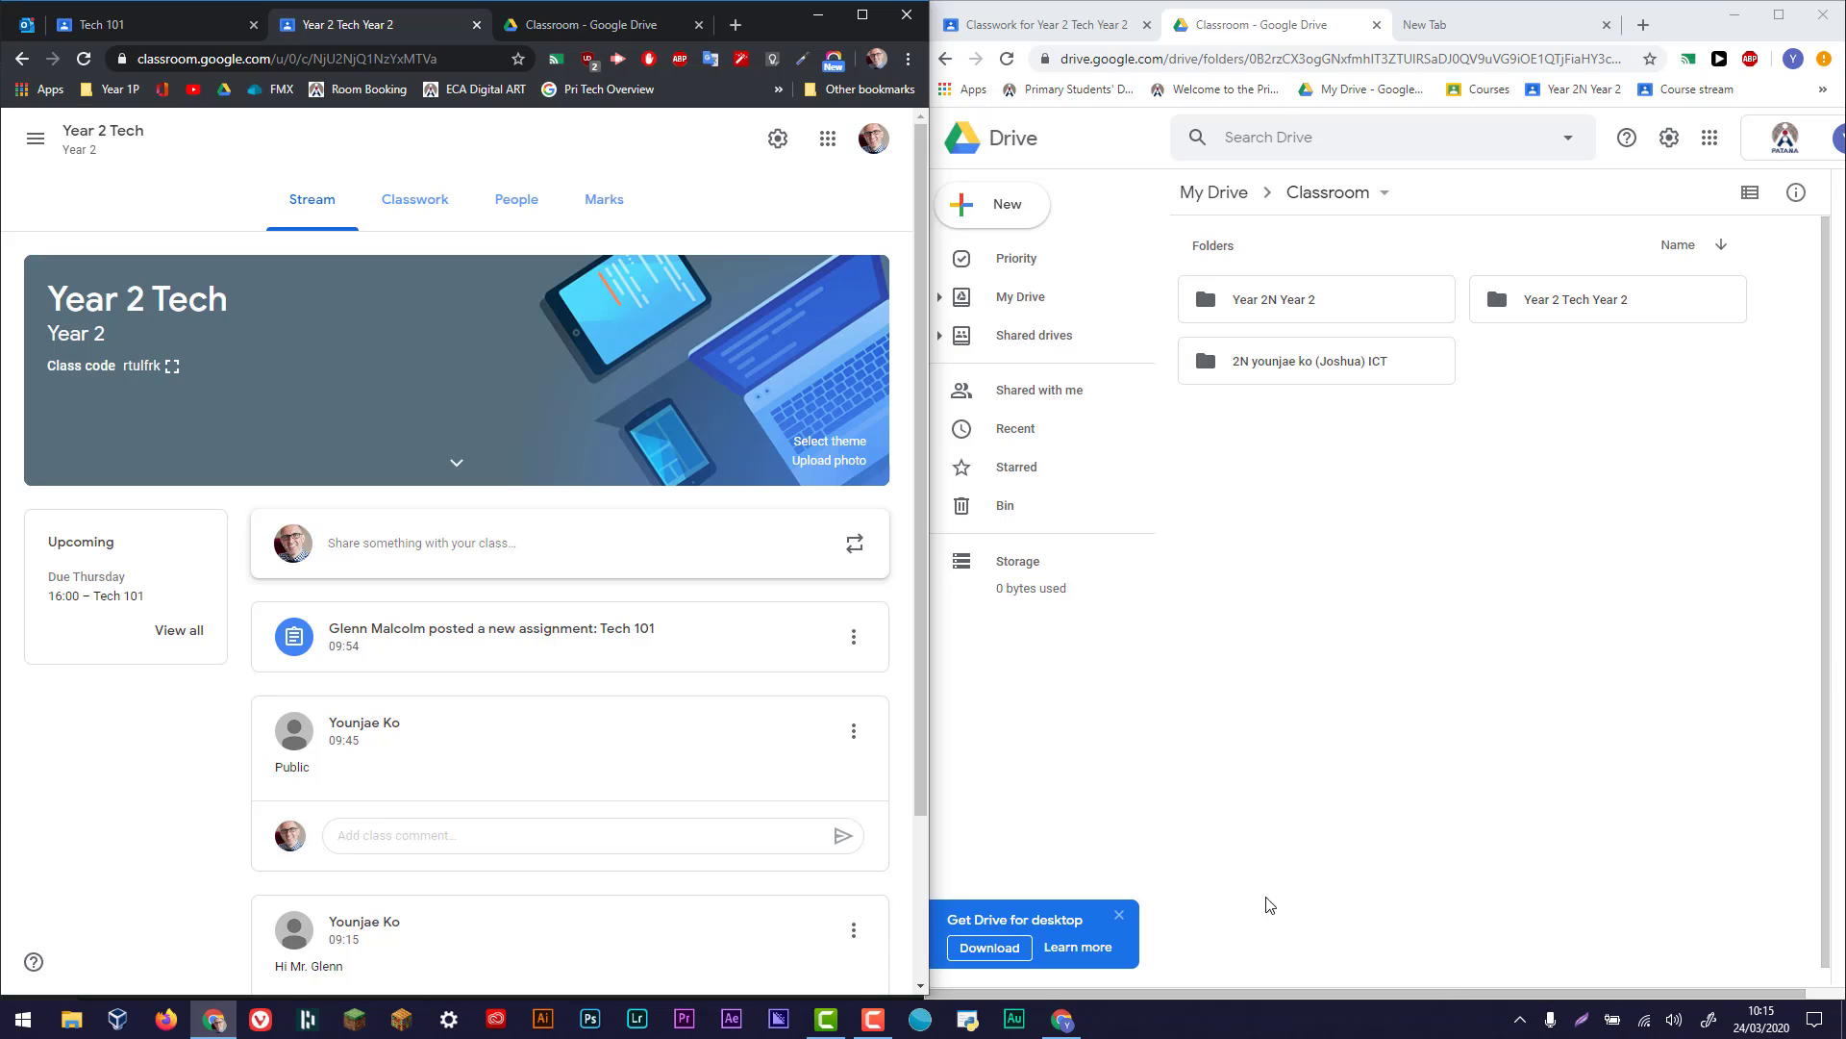
- Return to Google Classroom in the student's window and show the Year 2 Tech class Stream
click(1306, 850)
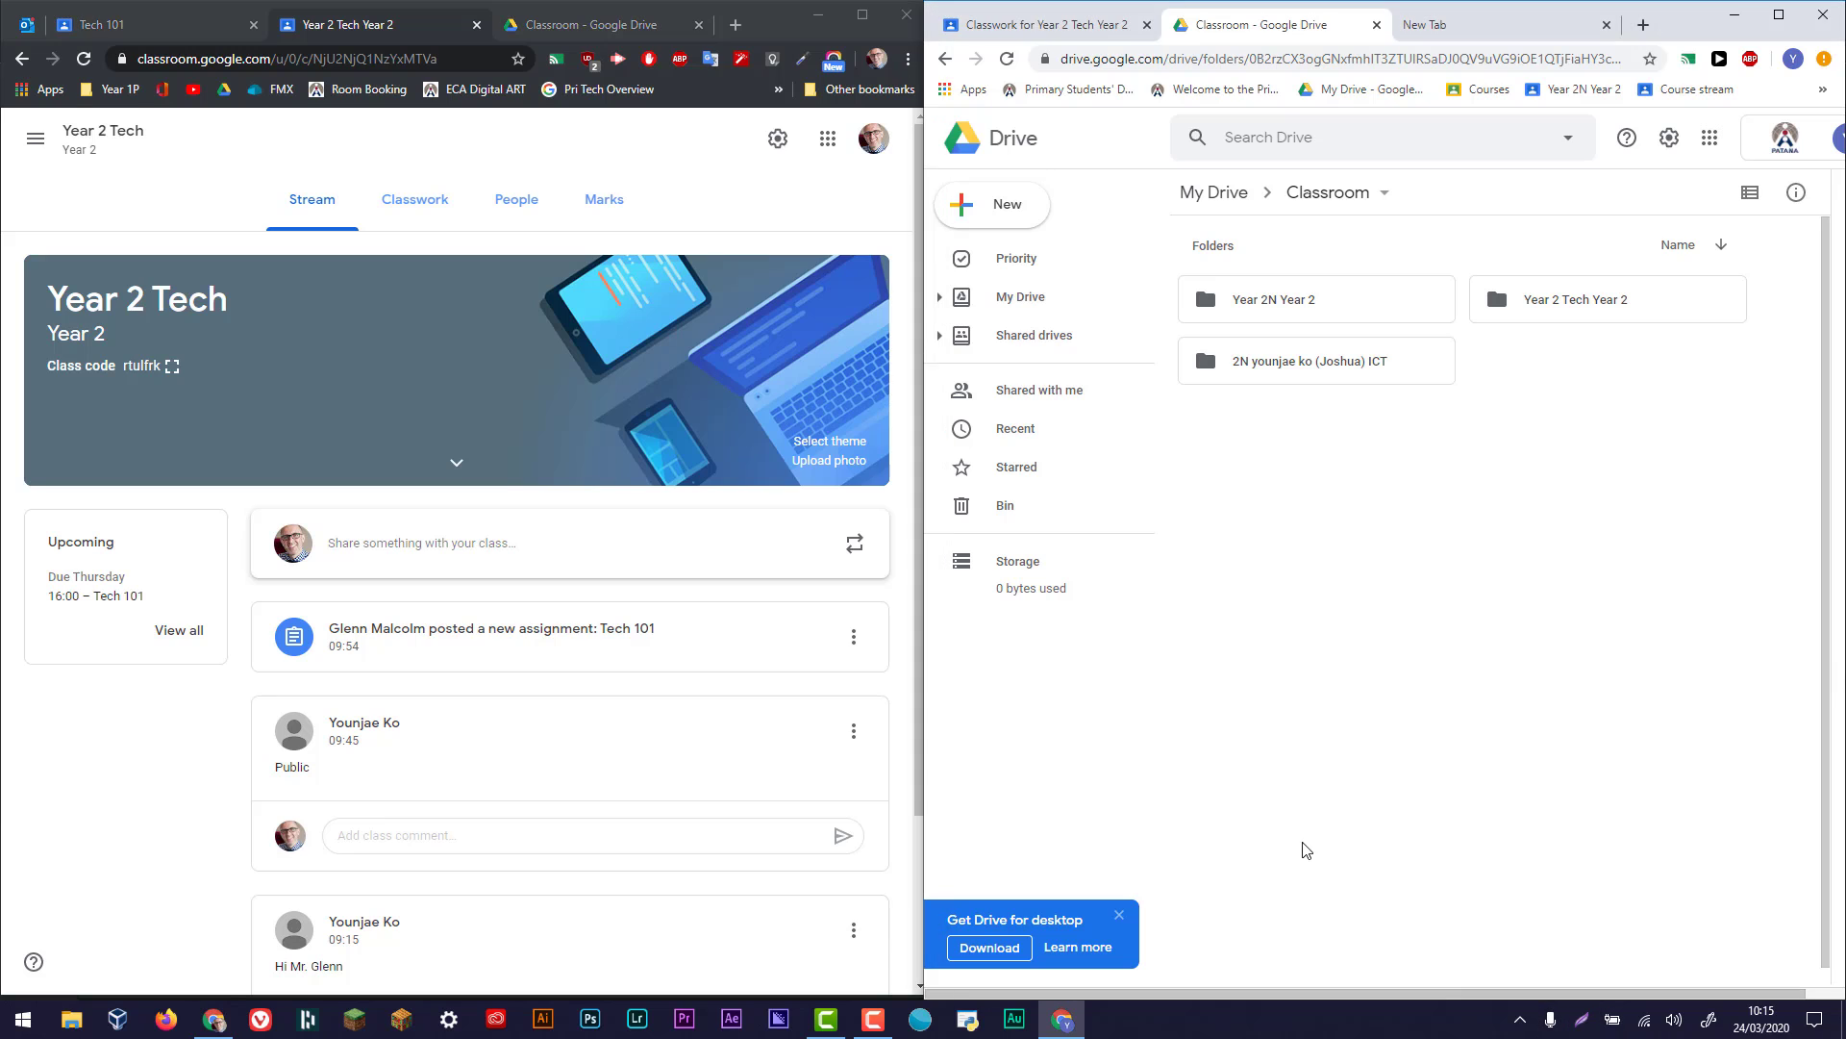
click(1032, 16)
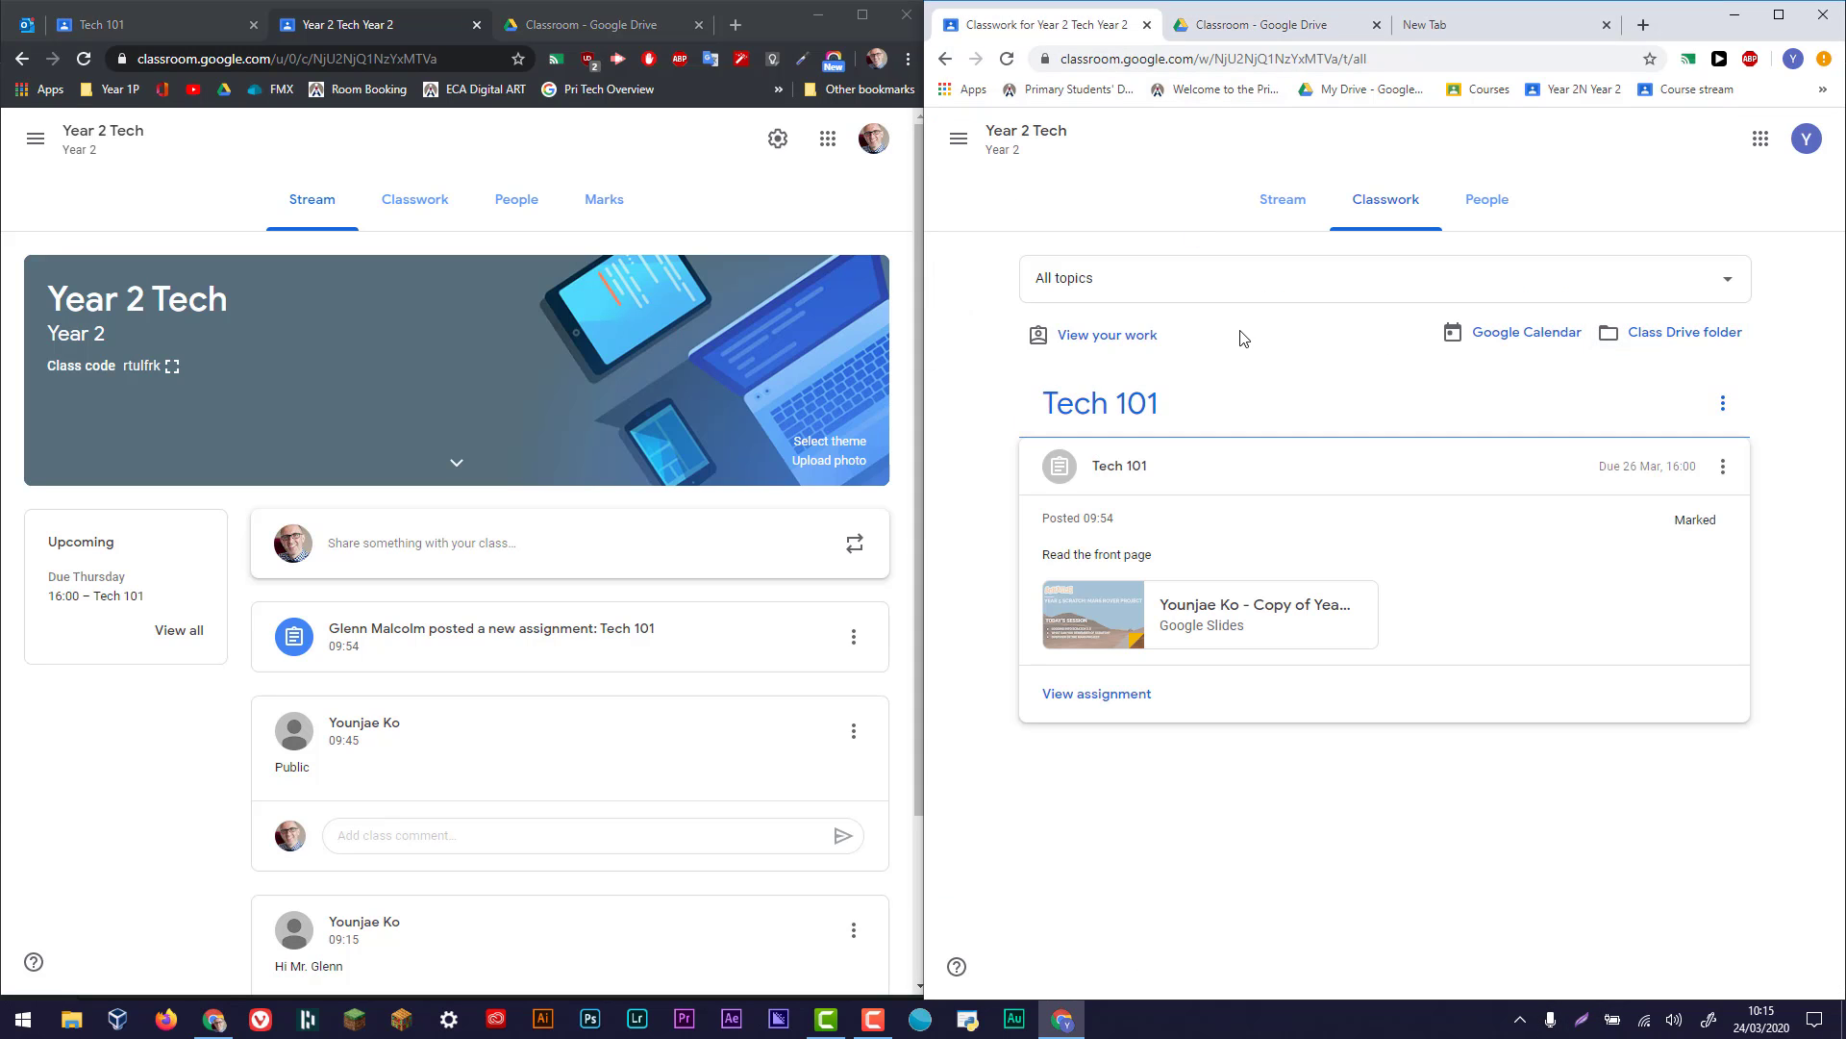
click(1277, 206)
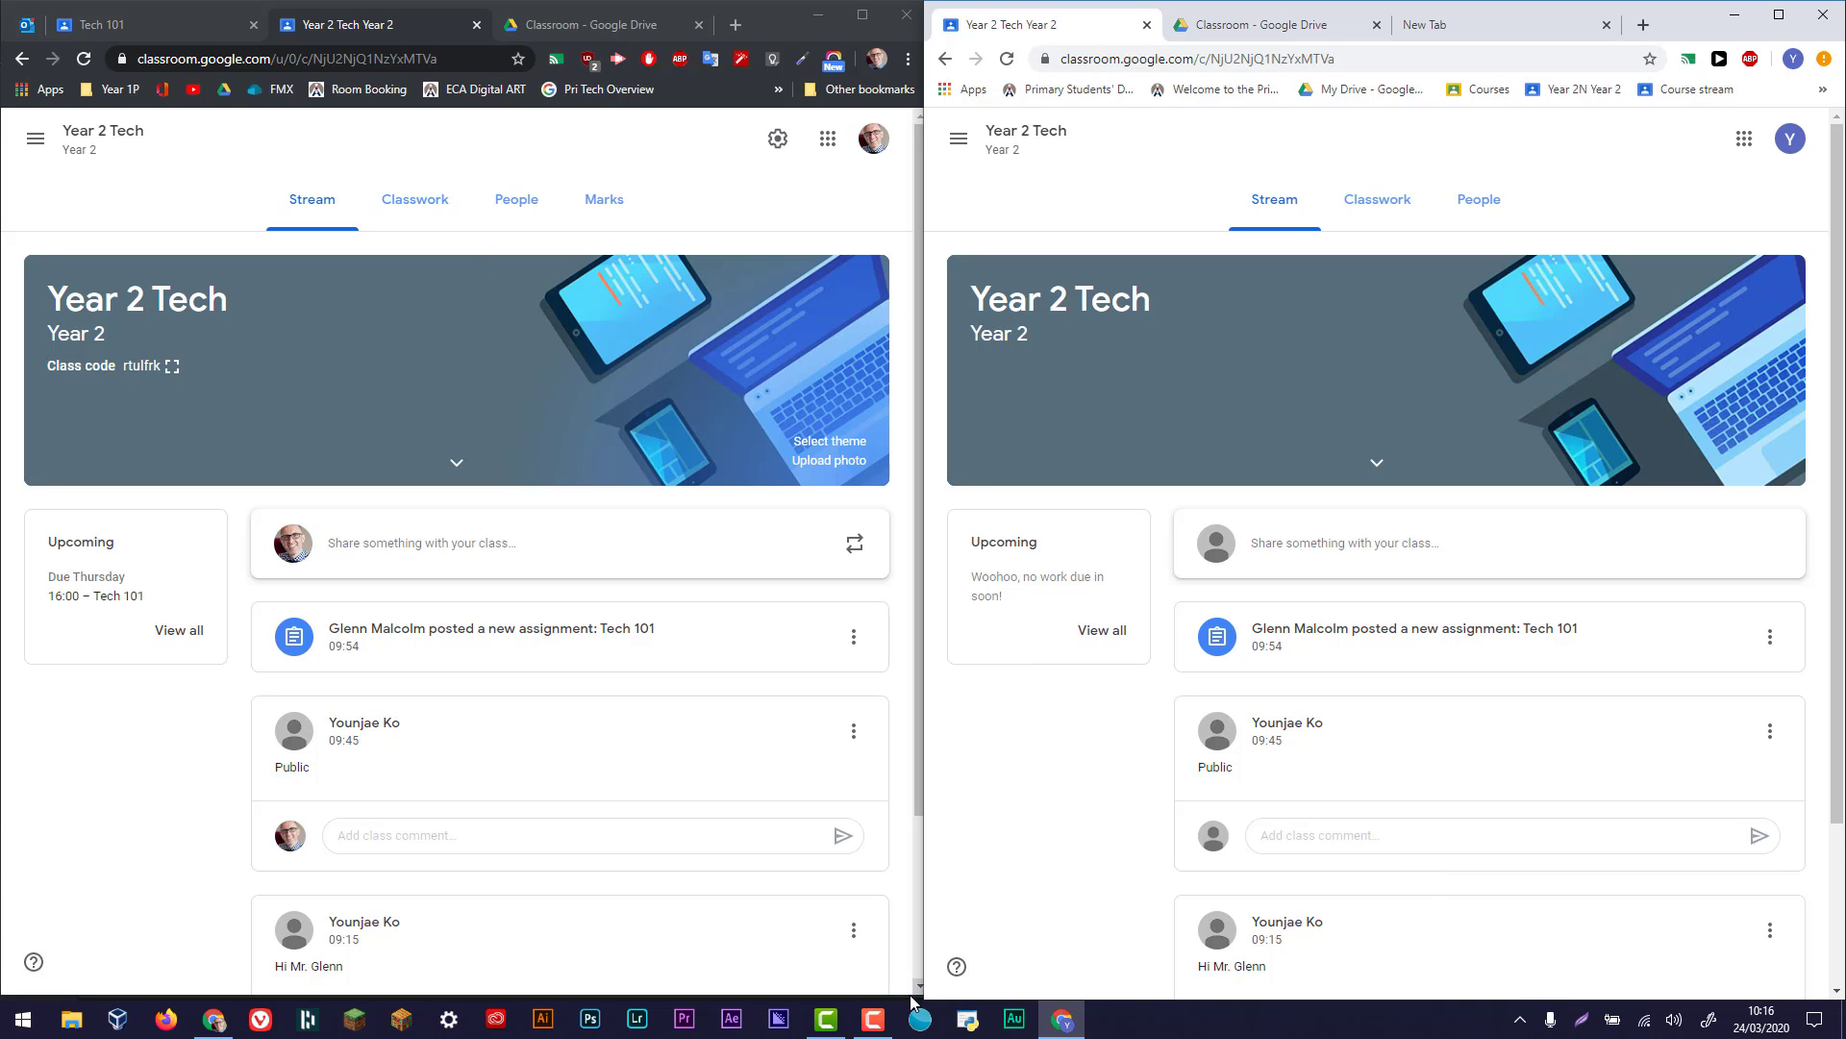
click(886, 1025)
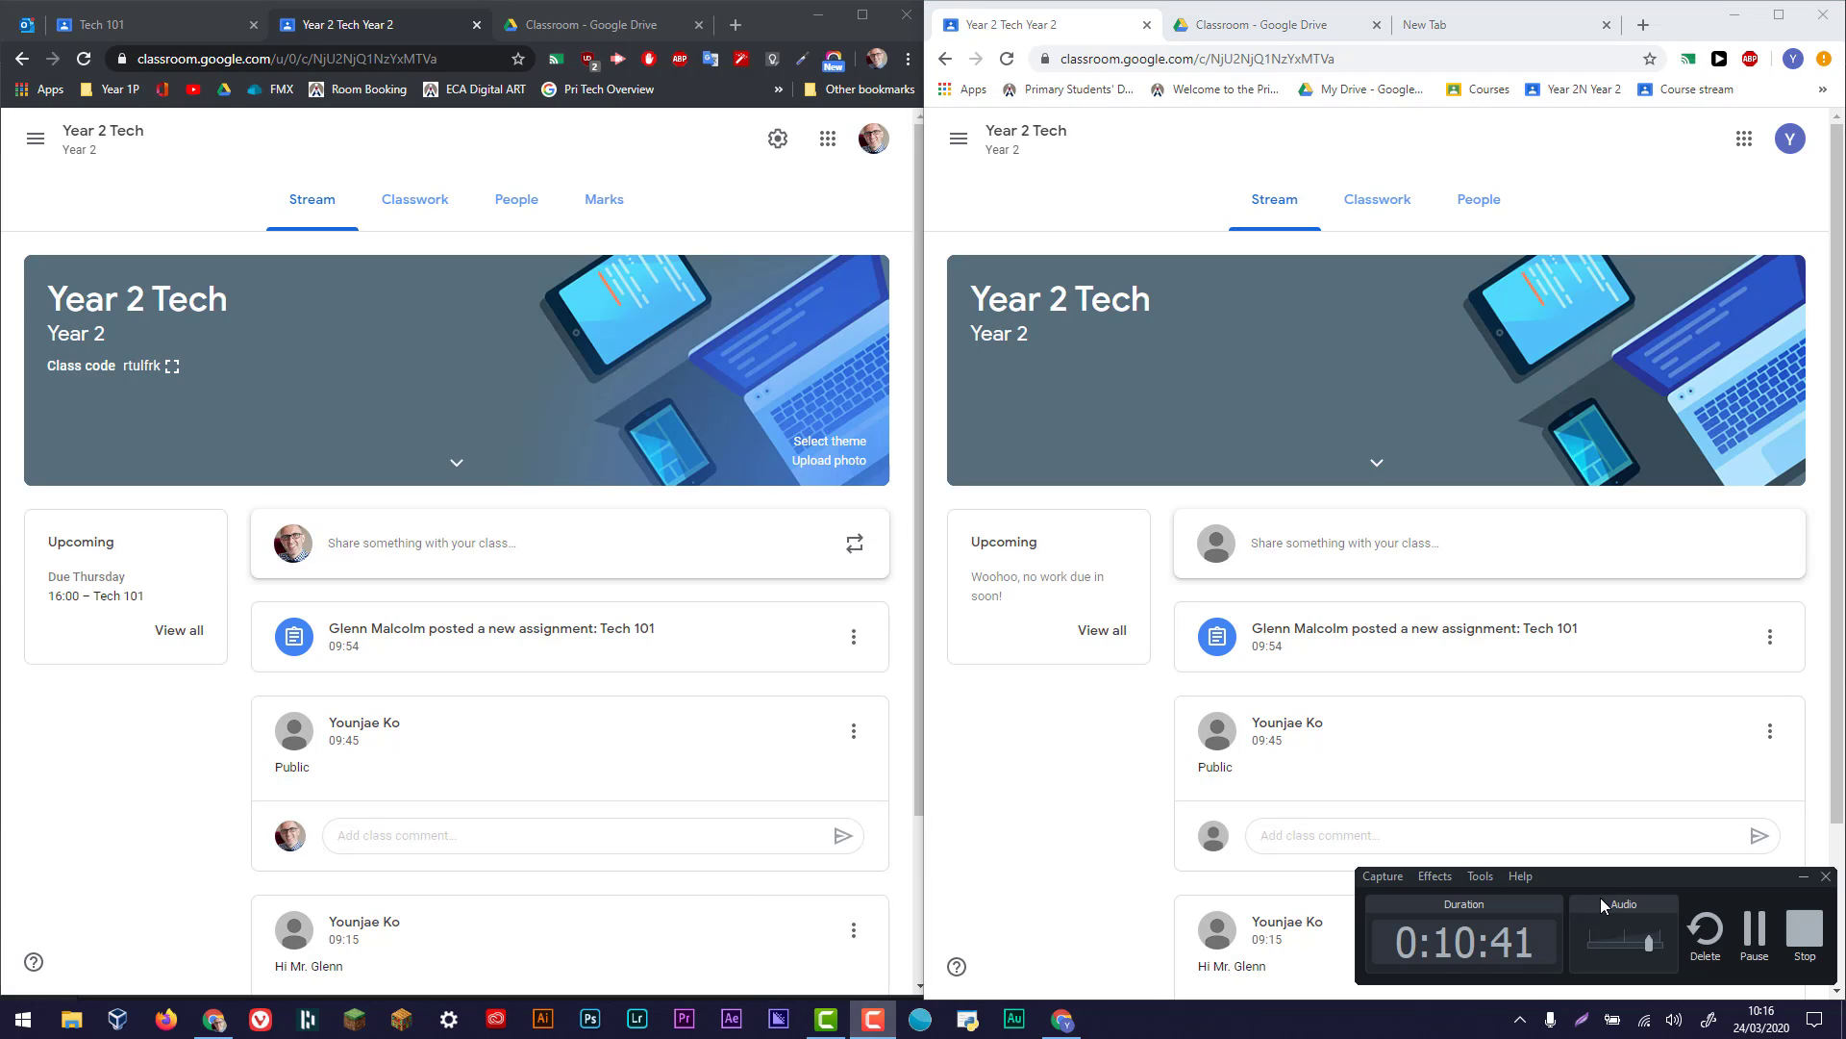